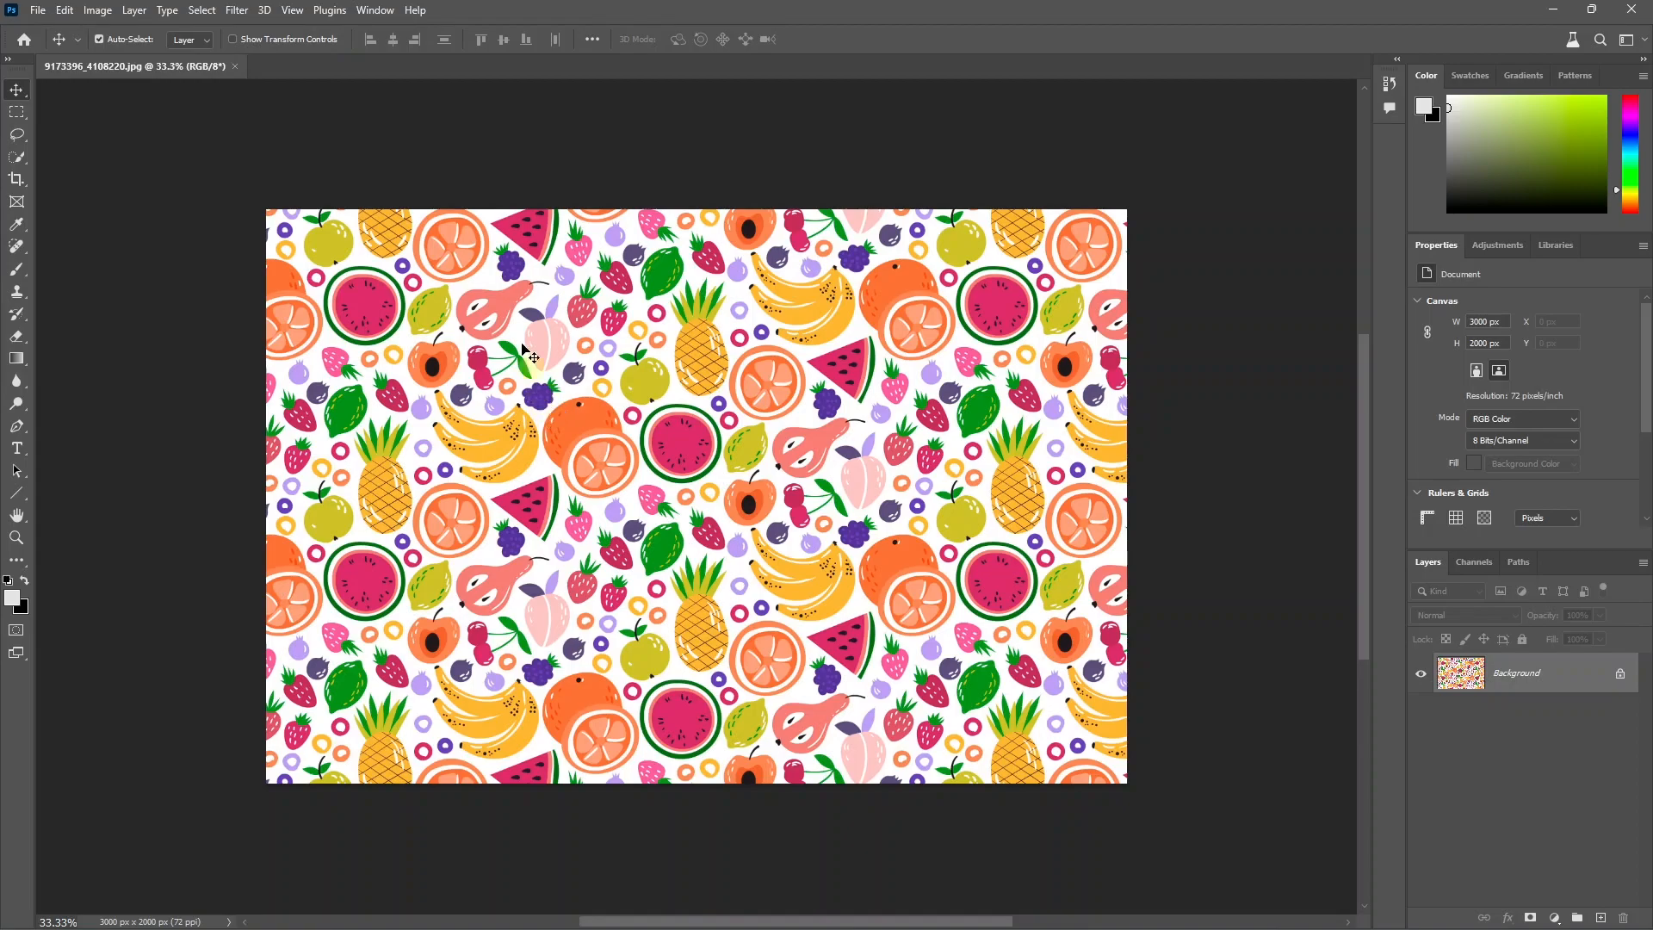
# - Select a rectangular area in the middle of the fruit pattern with the Rectangular Marquee tool
pyautogui.click(202, 11)
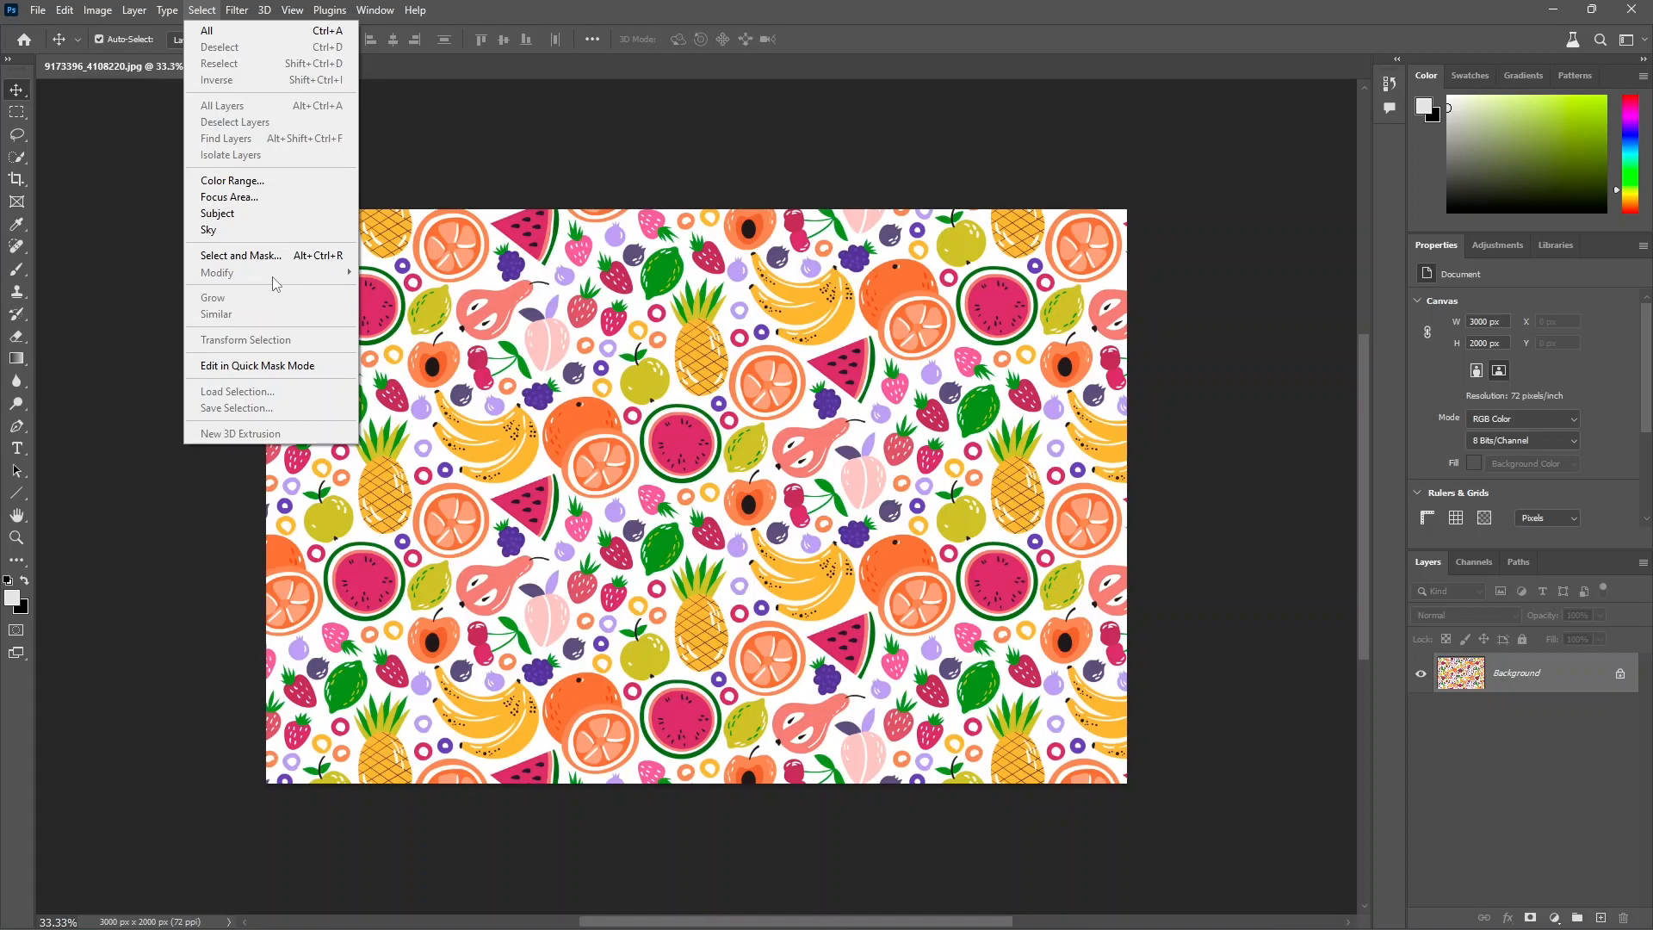
pyautogui.click(381, 276)
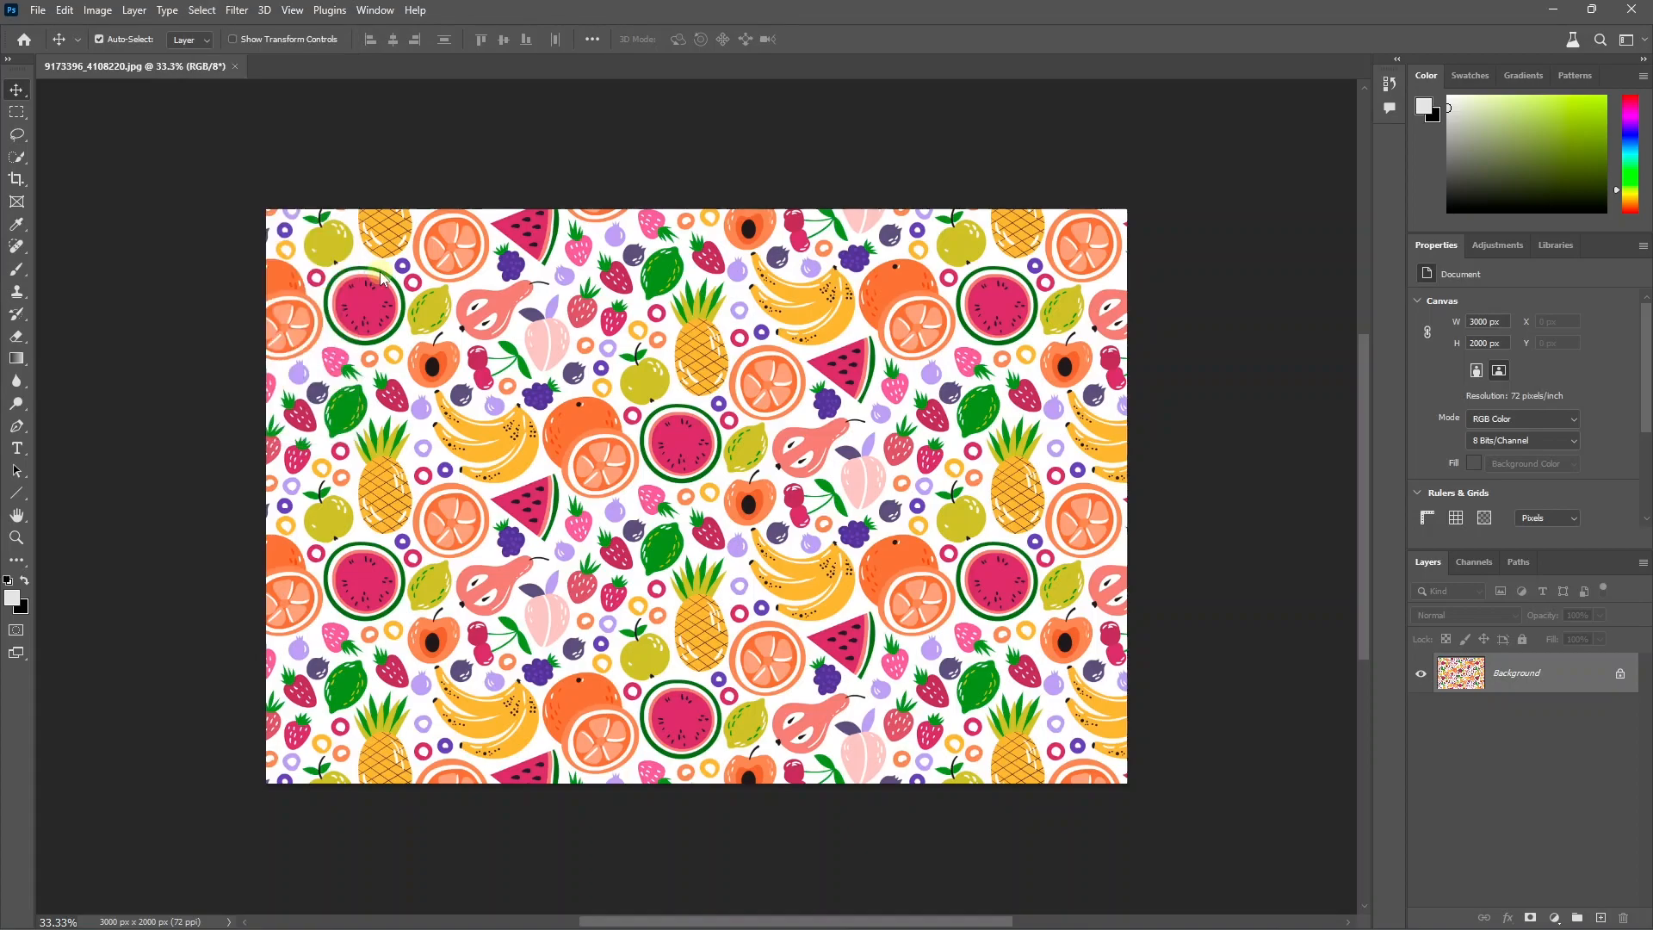
pyautogui.moveTo(17, 112); pyautogui.dragTo(62, 118)
pyautogui.click(62, 117)
pyautogui.moveTo(485, 363); pyautogui.dragTo(918, 662)
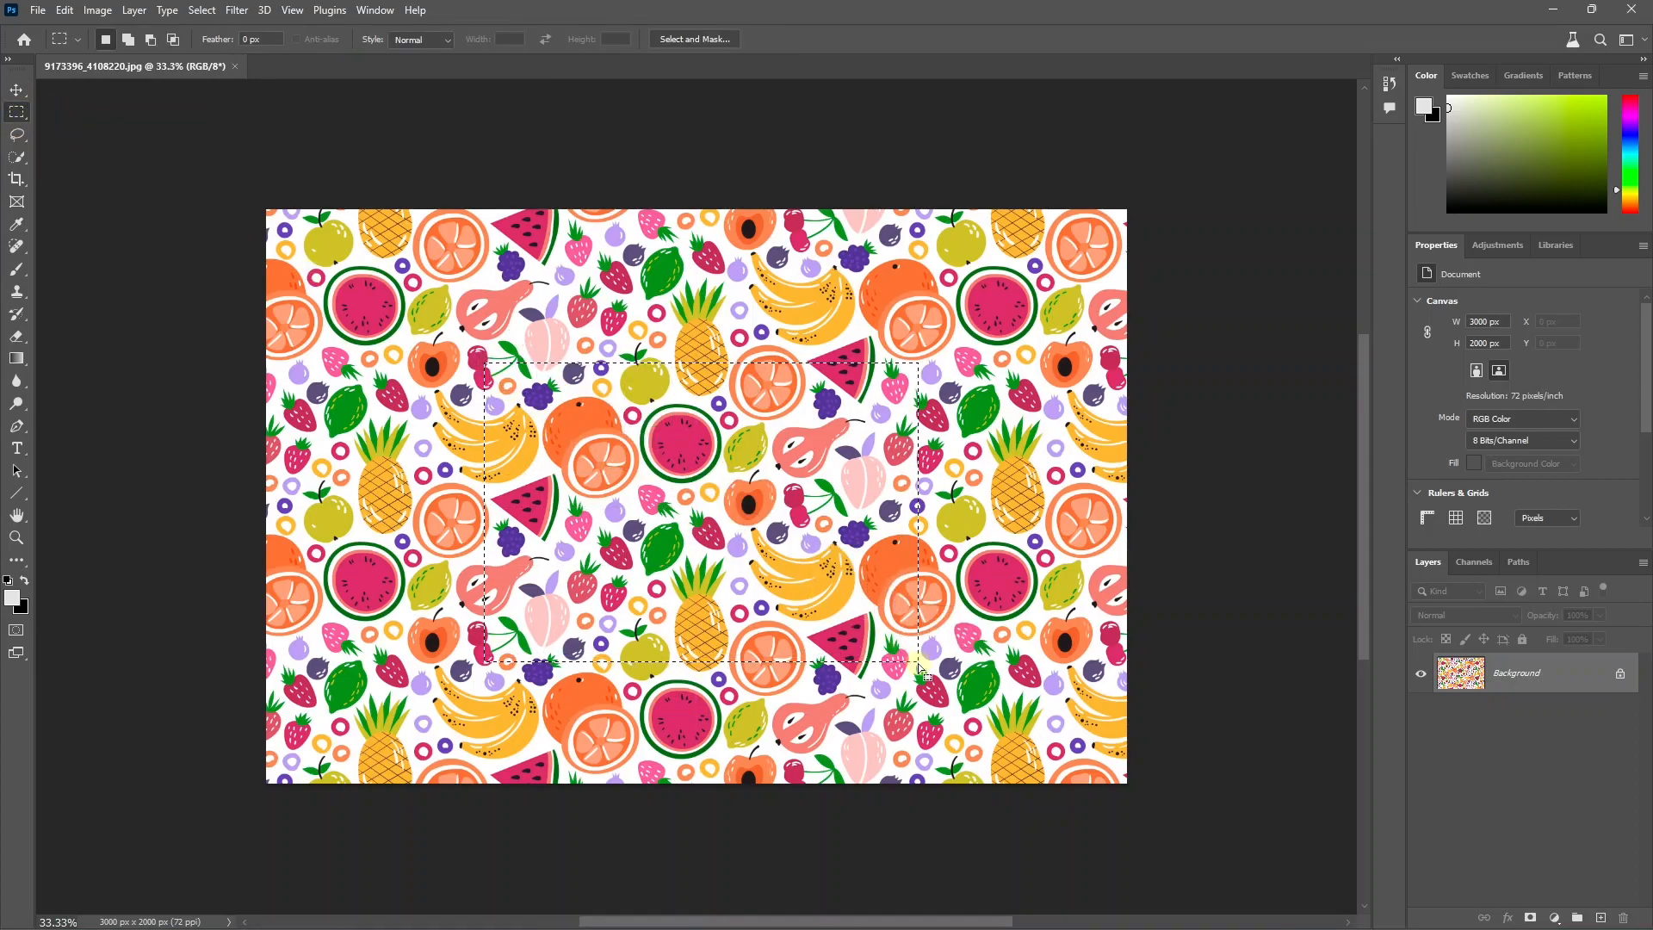
# - Draw a Pen path across the central orange and watermelon, convert it to a selection, and deselect it
pyautogui.press('p')
pyautogui.click(547, 458)
pyautogui.click(585, 418)
pyautogui.click(677, 423)
pyautogui.moveTo(701, 452); pyautogui.dragTo(708, 466)
pyautogui.moveTo(705, 497); pyautogui.dragTo(641, 538)
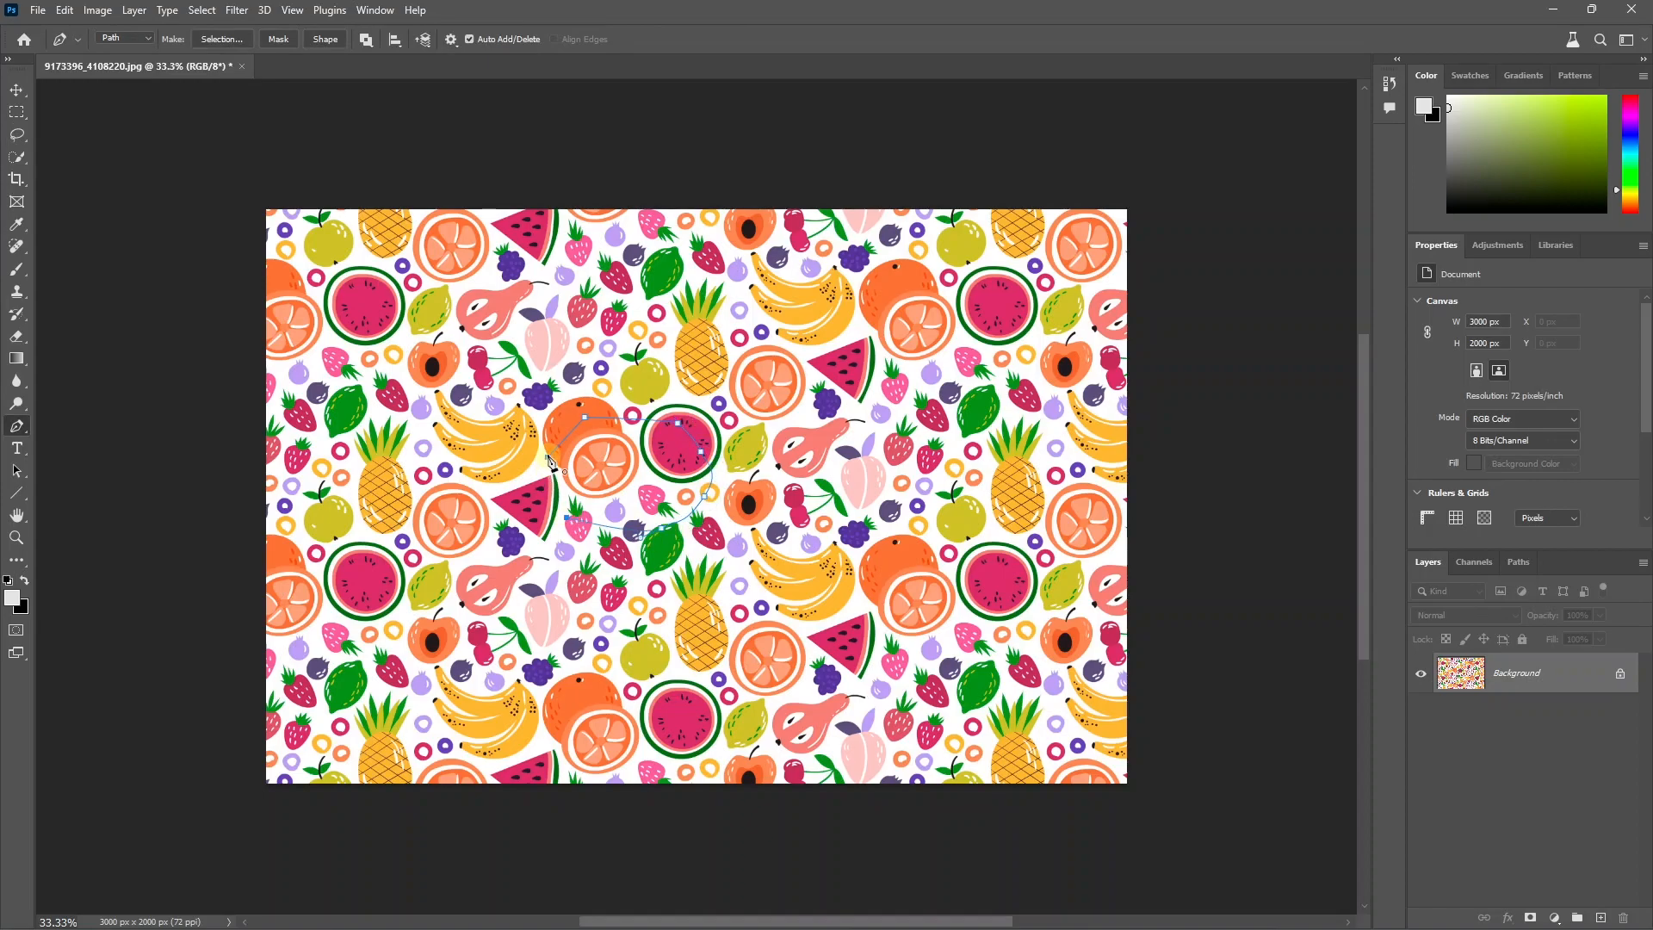
pyautogui.hotkey('ctrl', 'Return')
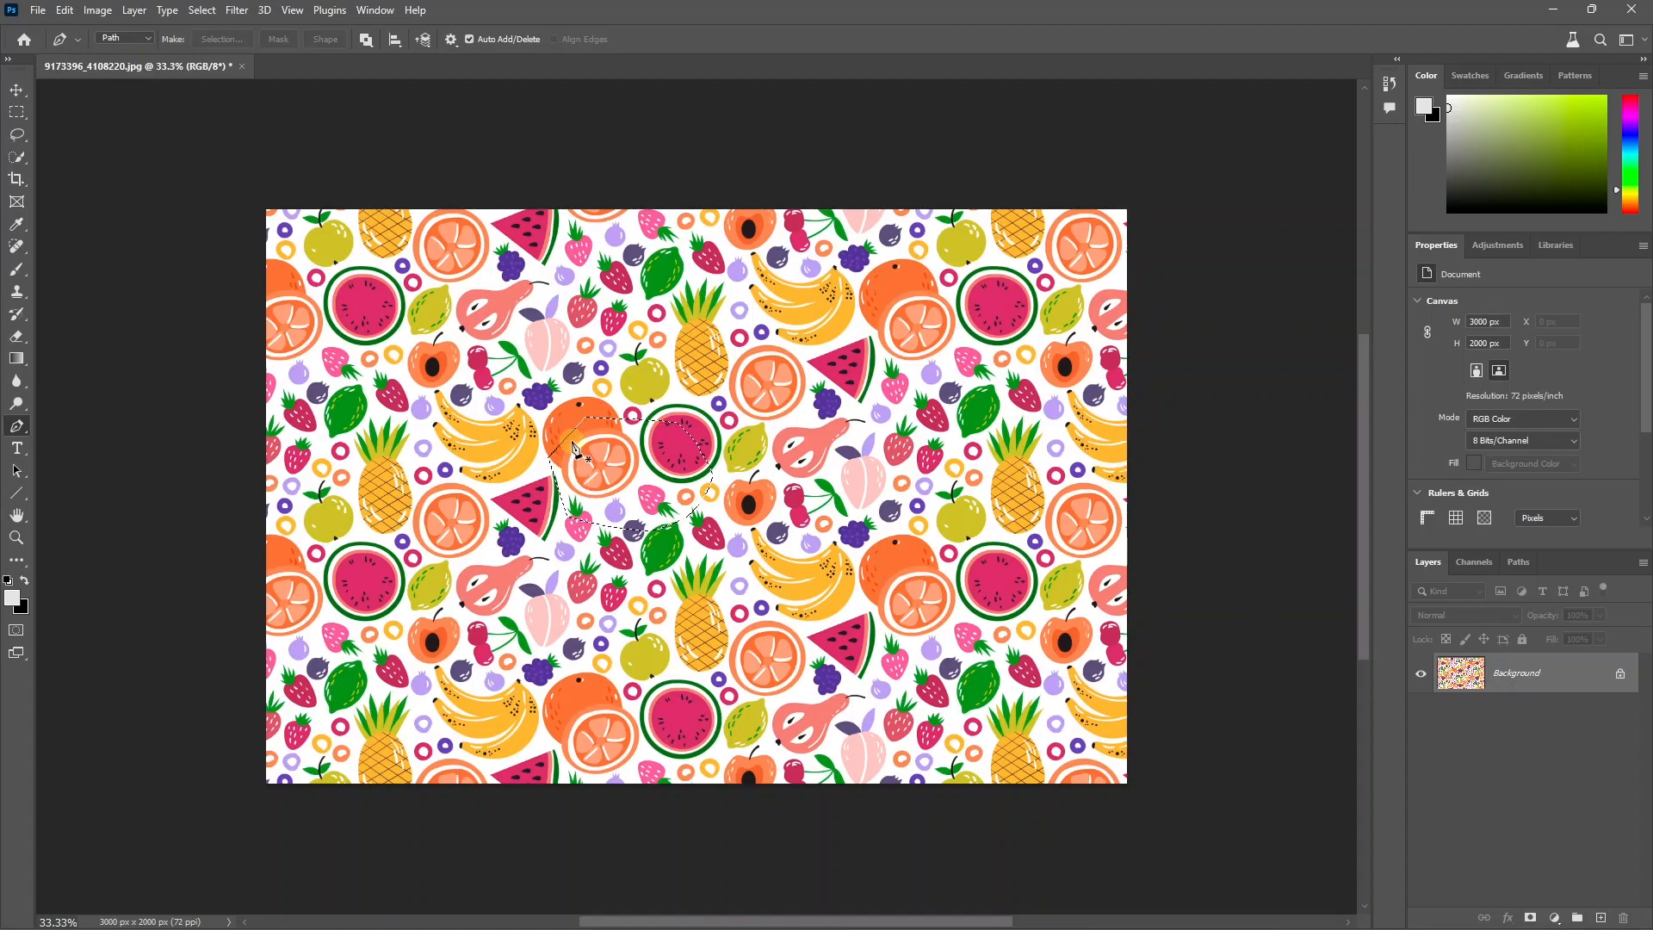
pyautogui.hotkey('ctrl', 'd')
# - Make a large circular selection in the middle of the fruit pattern with the Elliptical Marquee tool
pyautogui.click(35, 112)
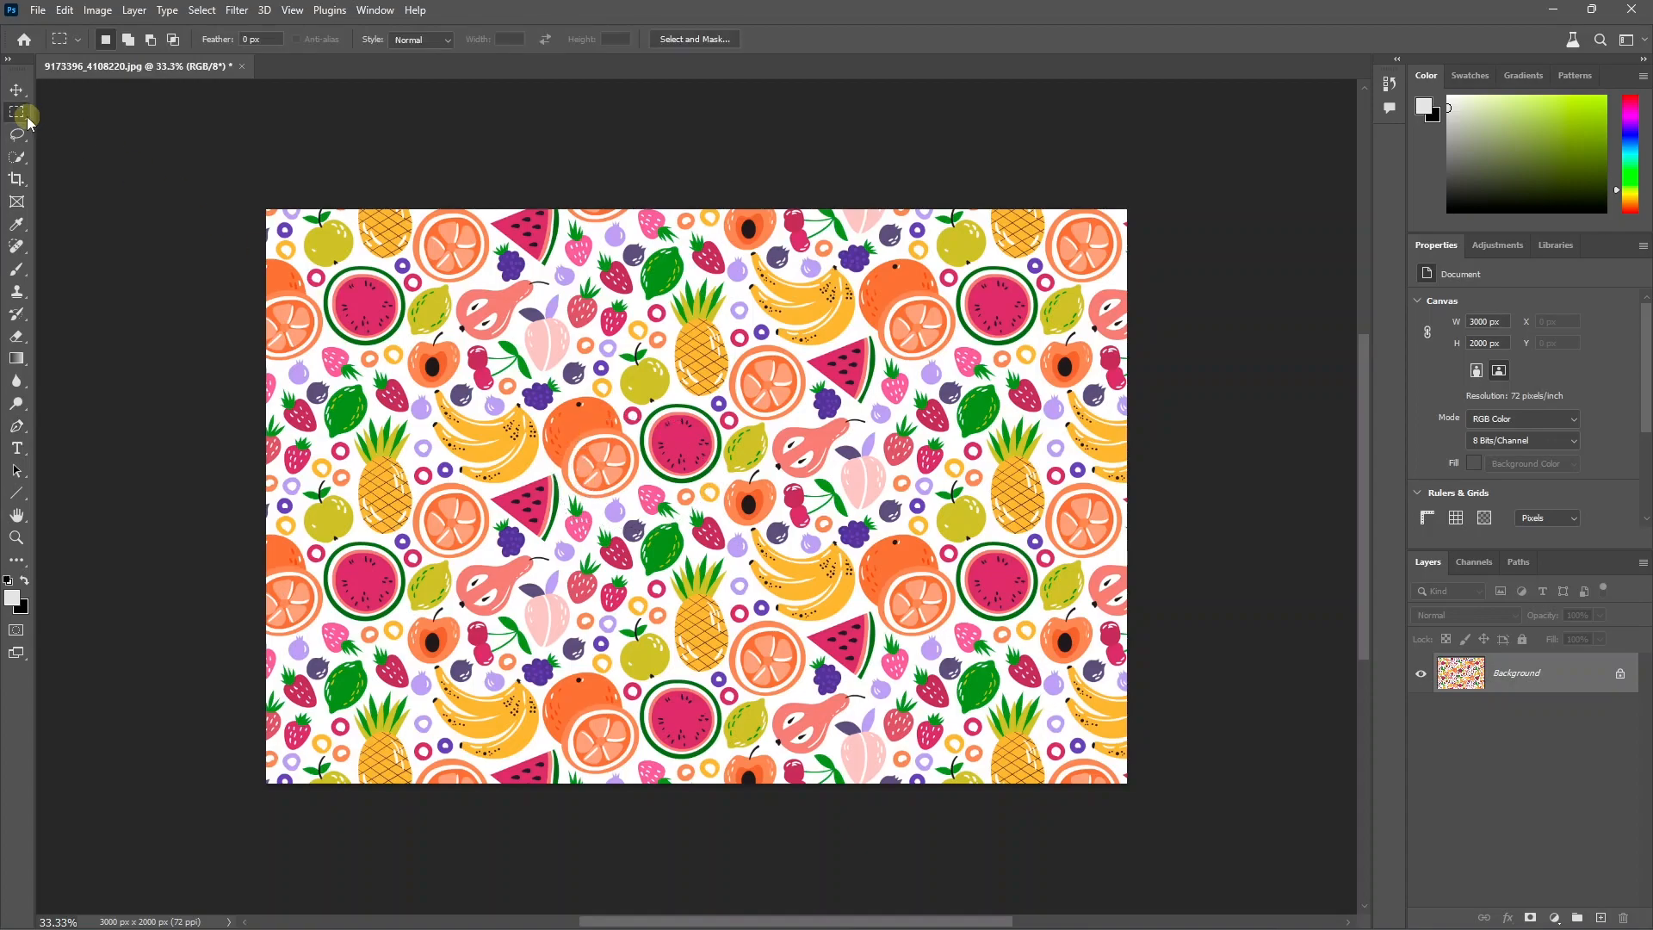
pyautogui.rightClick(27, 118)
pyautogui.click(90, 131)
pyautogui.moveTo(523, 352); pyautogui.dragTo(1010, 696)
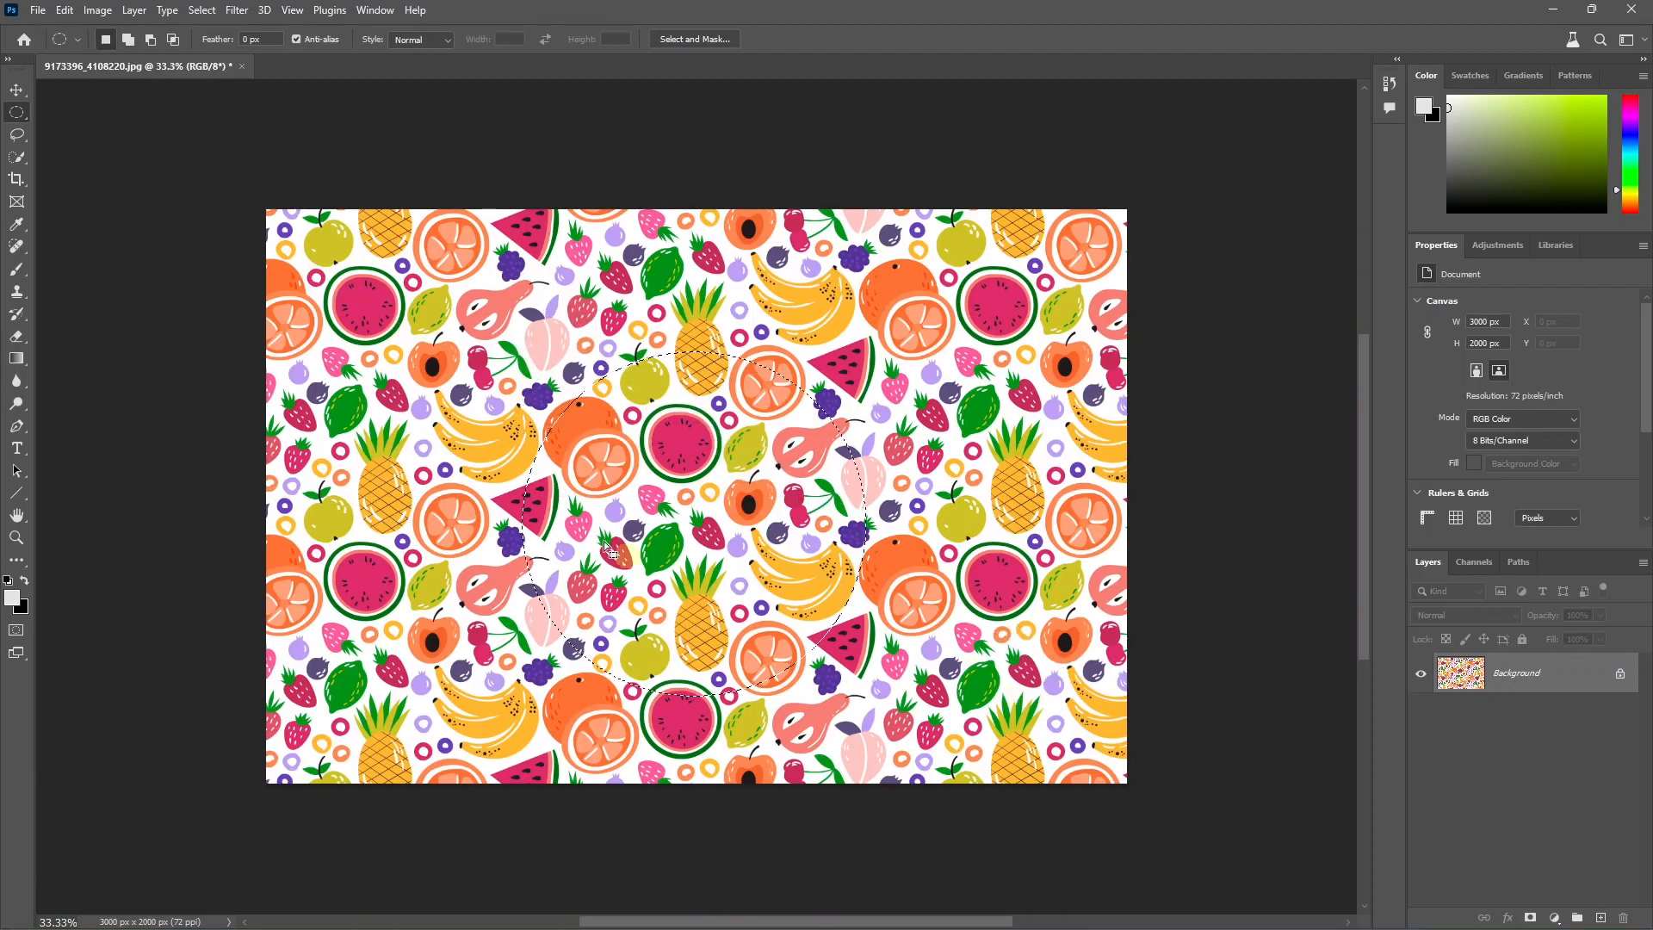
# - Convert the circular selection into a border selection with a width of 30 pixels
pyautogui.click(201, 11)
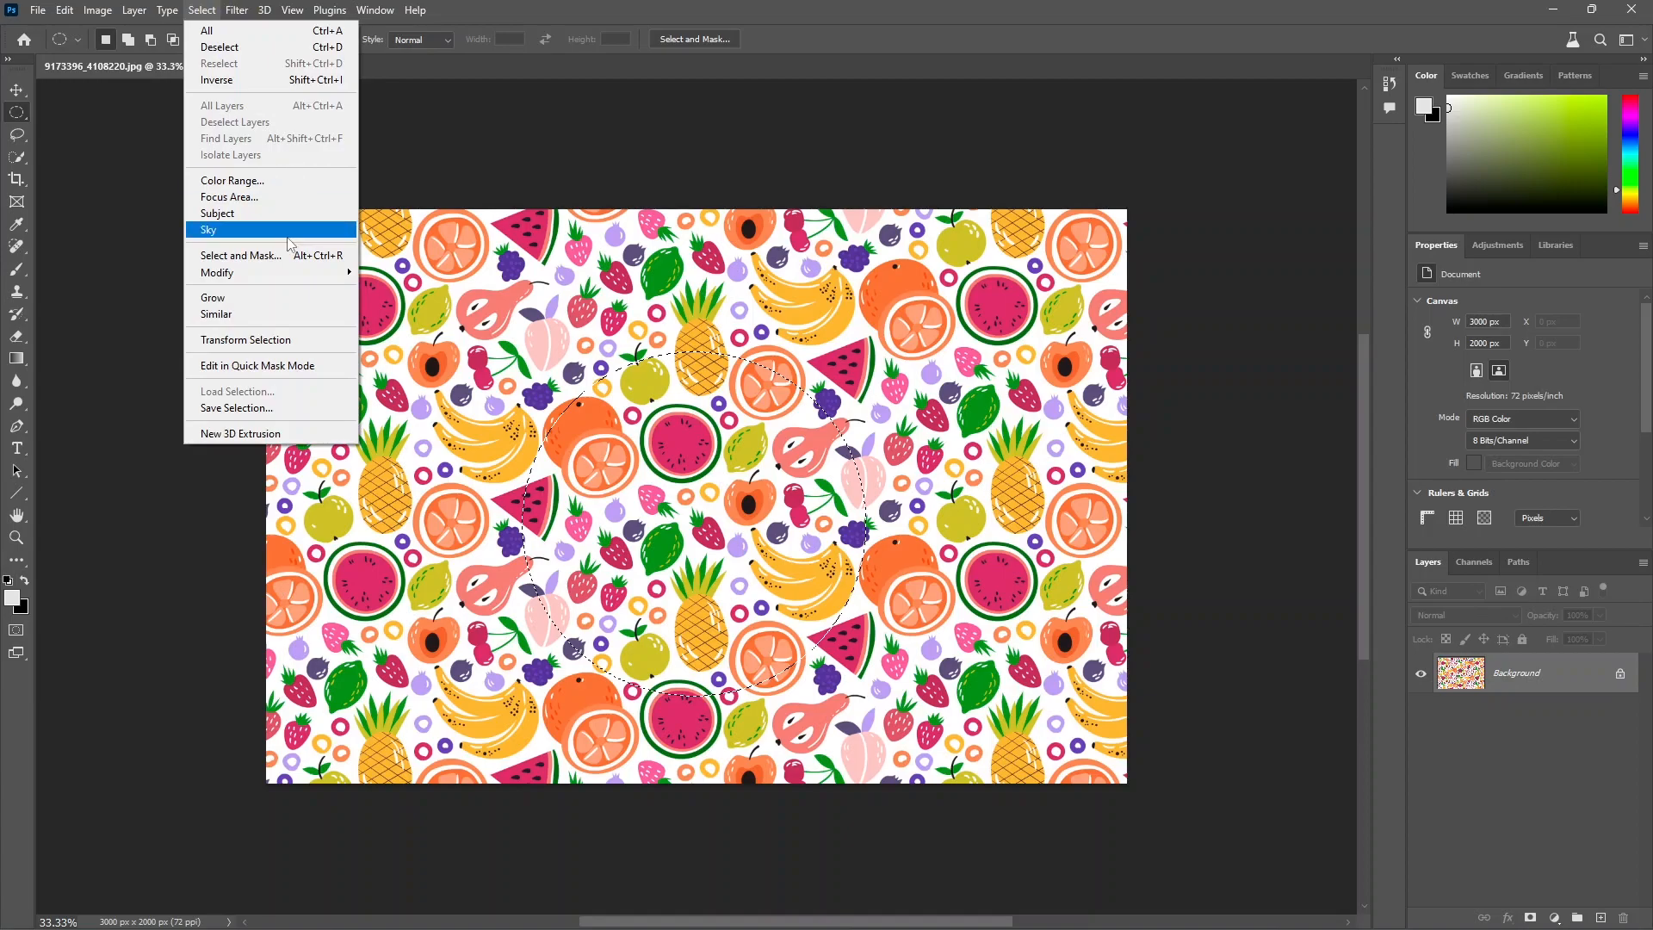
pyautogui.moveTo(282, 277)
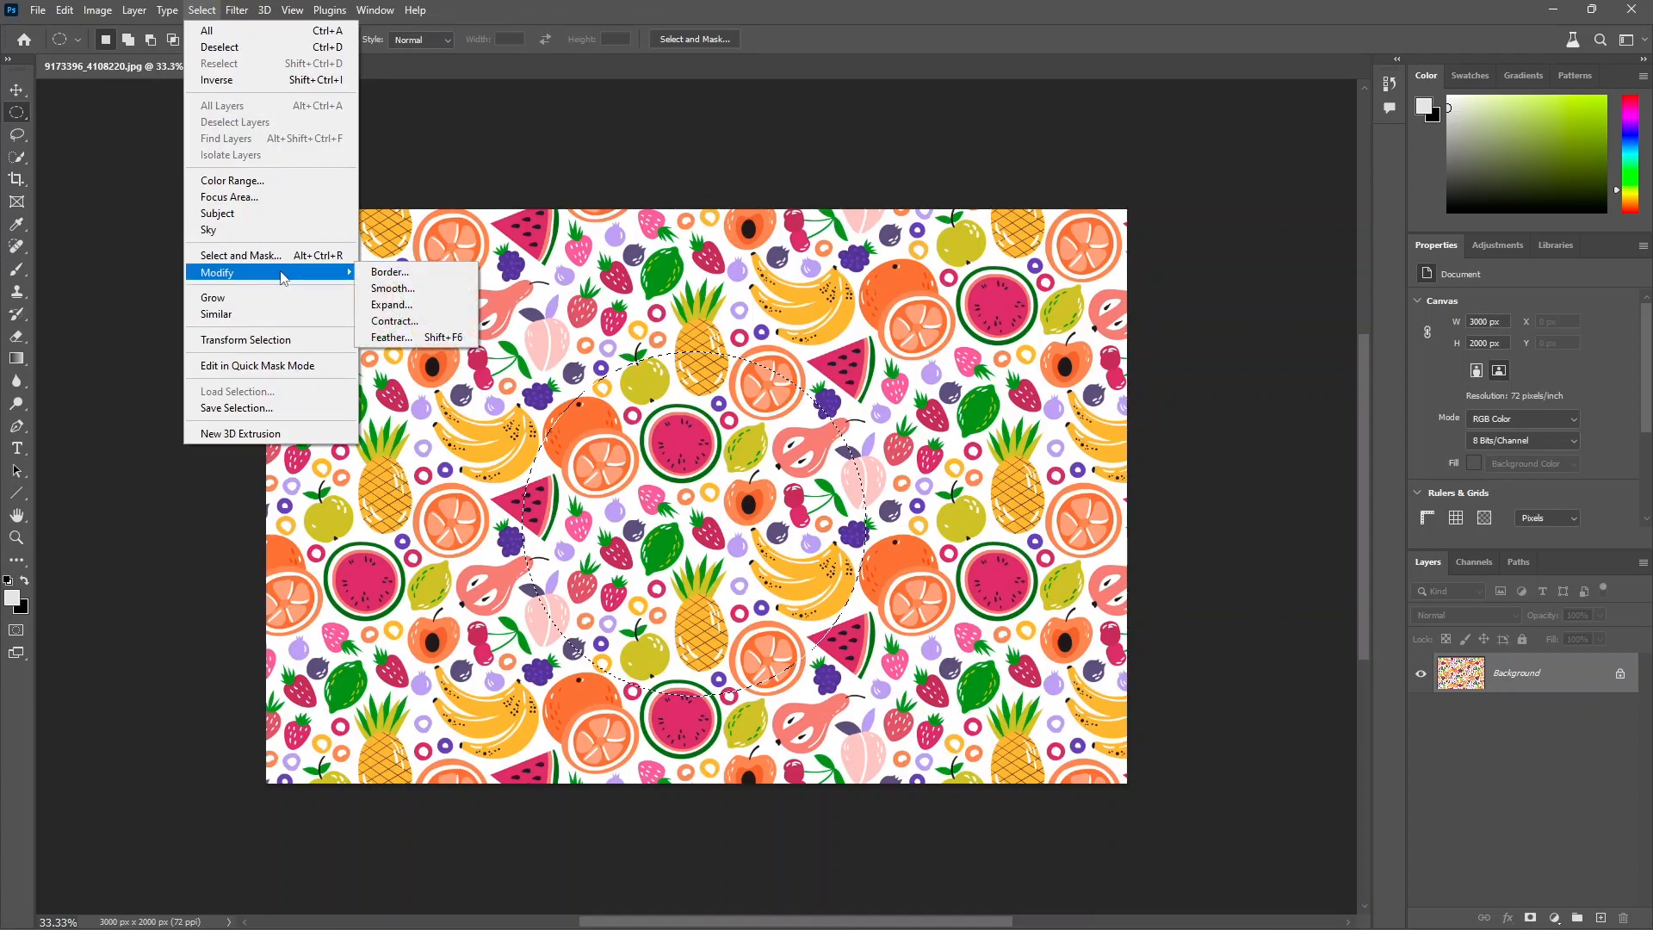
pyautogui.click(401, 267)
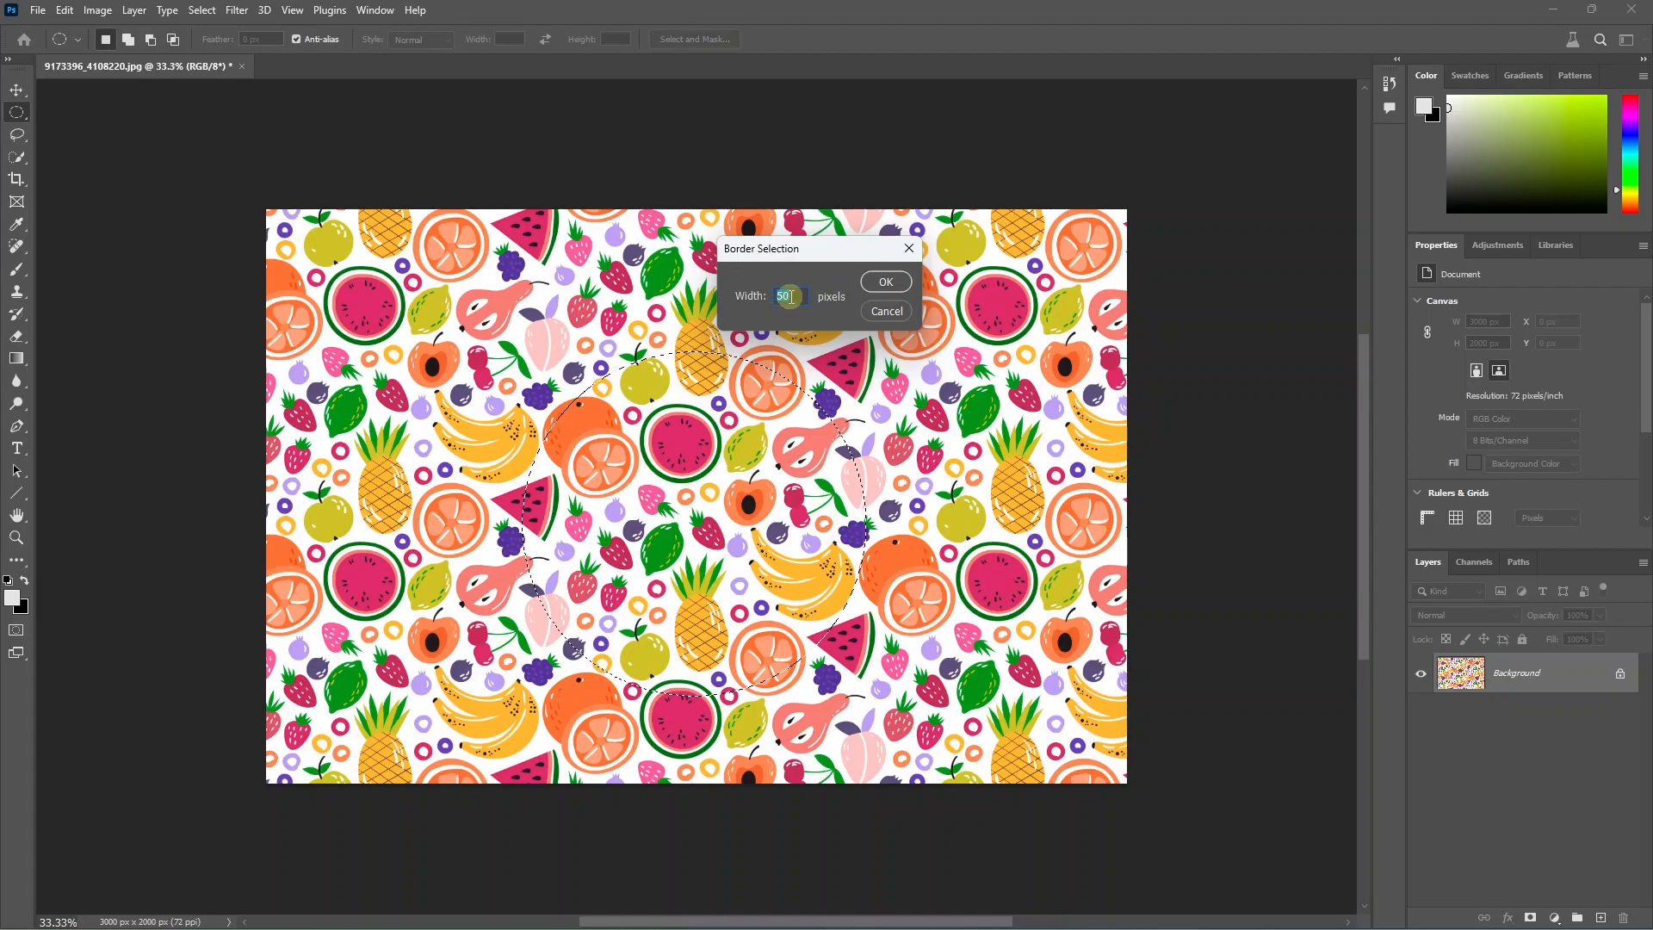
pyautogui.write('3')
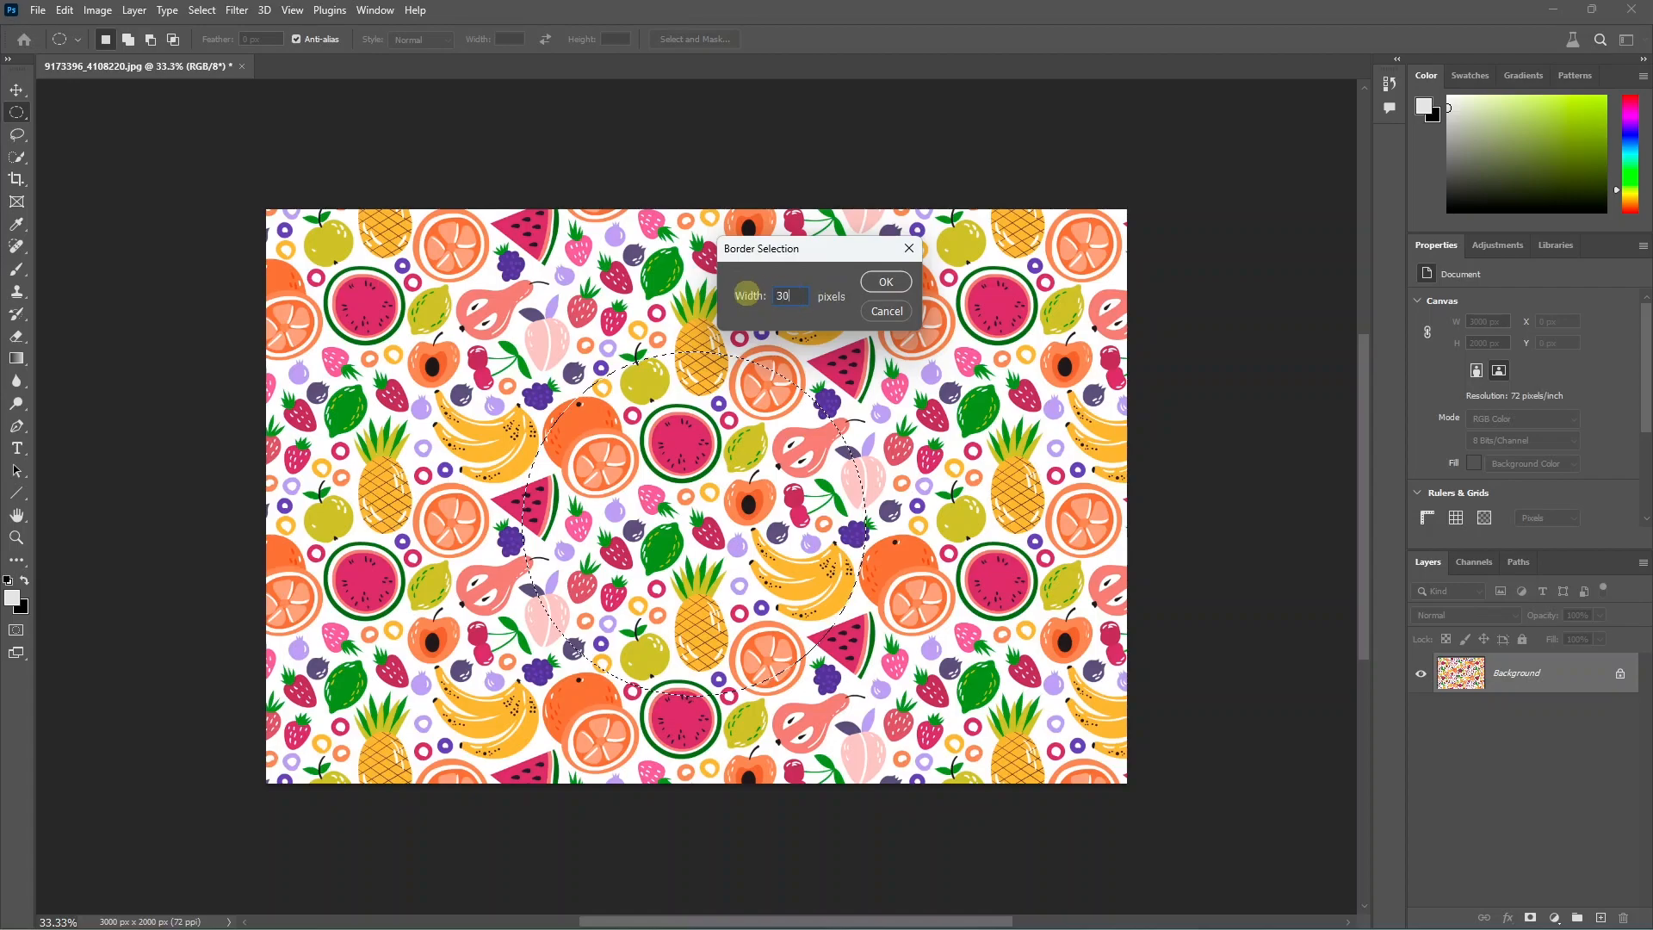
pyautogui.click(887, 283)
pyautogui.scroll(5, 605, 385)
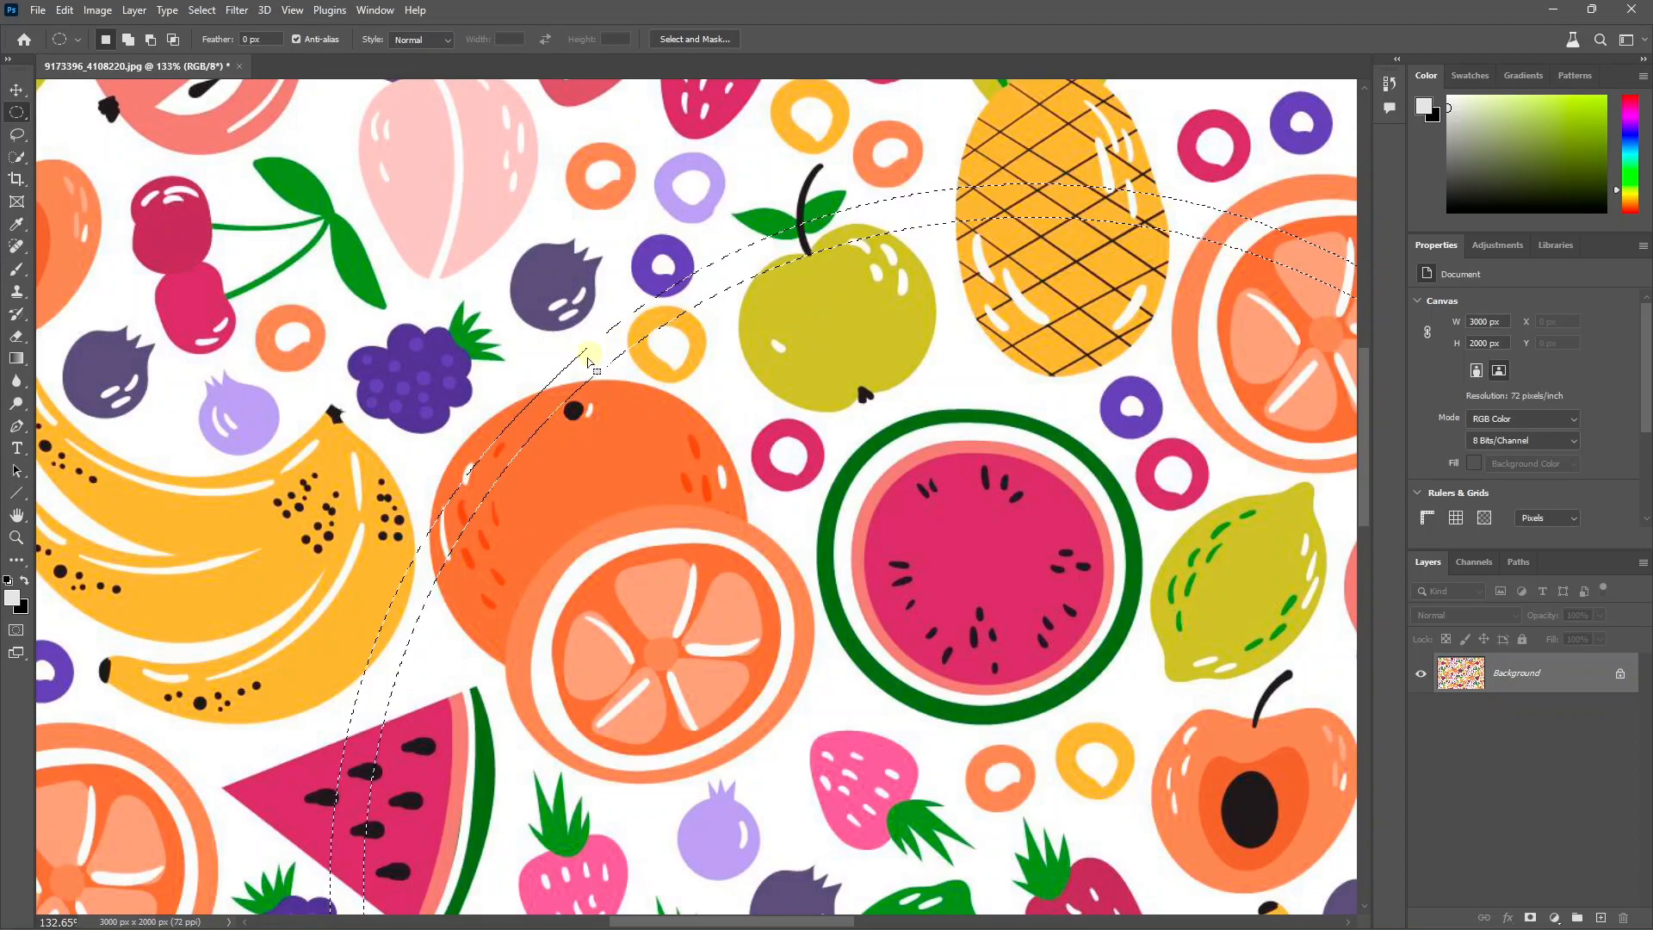
pyautogui.scroll(-5, 779, 259)
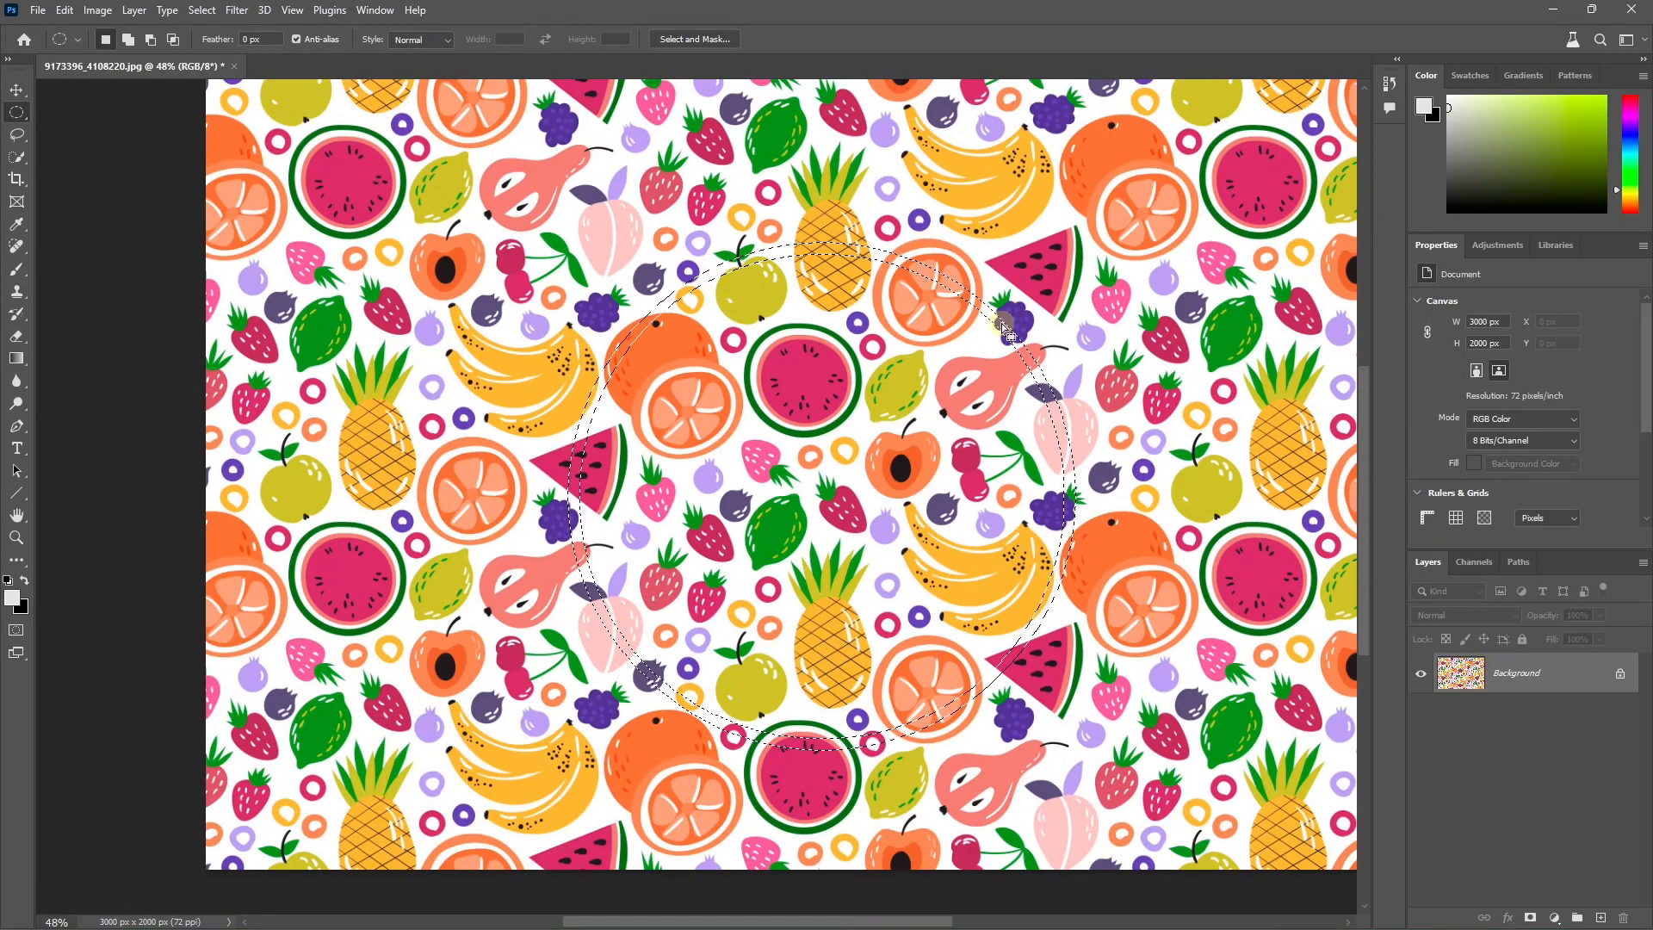
# - Examine the soft edges of the ring selection in Quick Mask mode and return to standard mode
pyautogui.press('q')
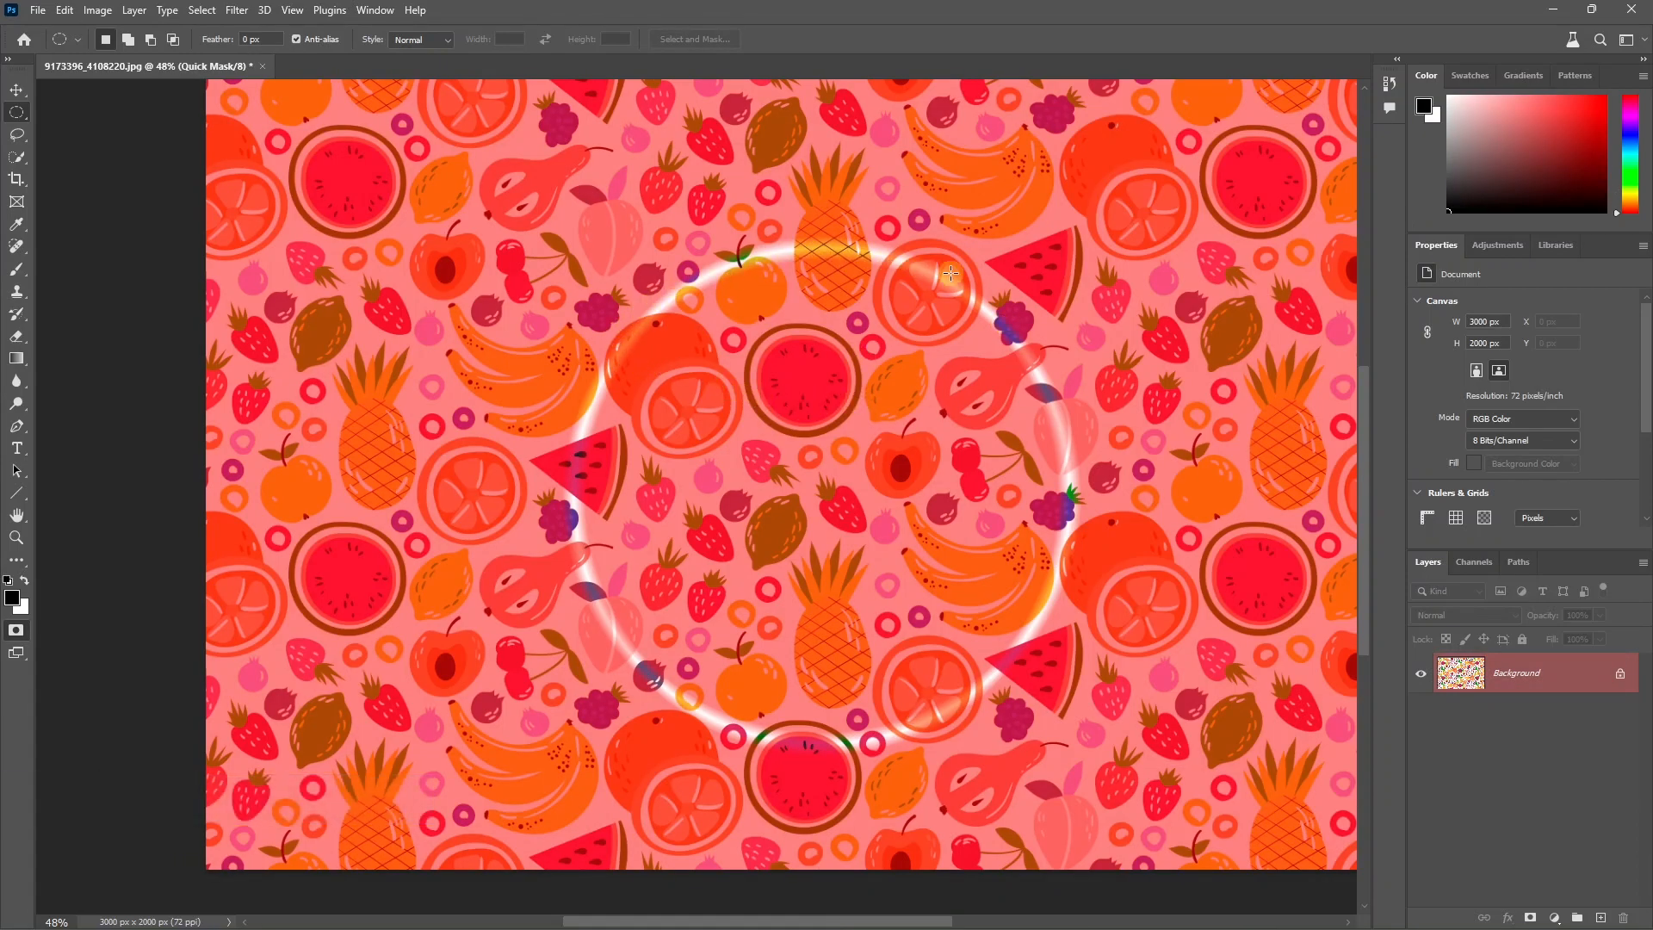
pyautogui.scroll(-2, 951, 274)
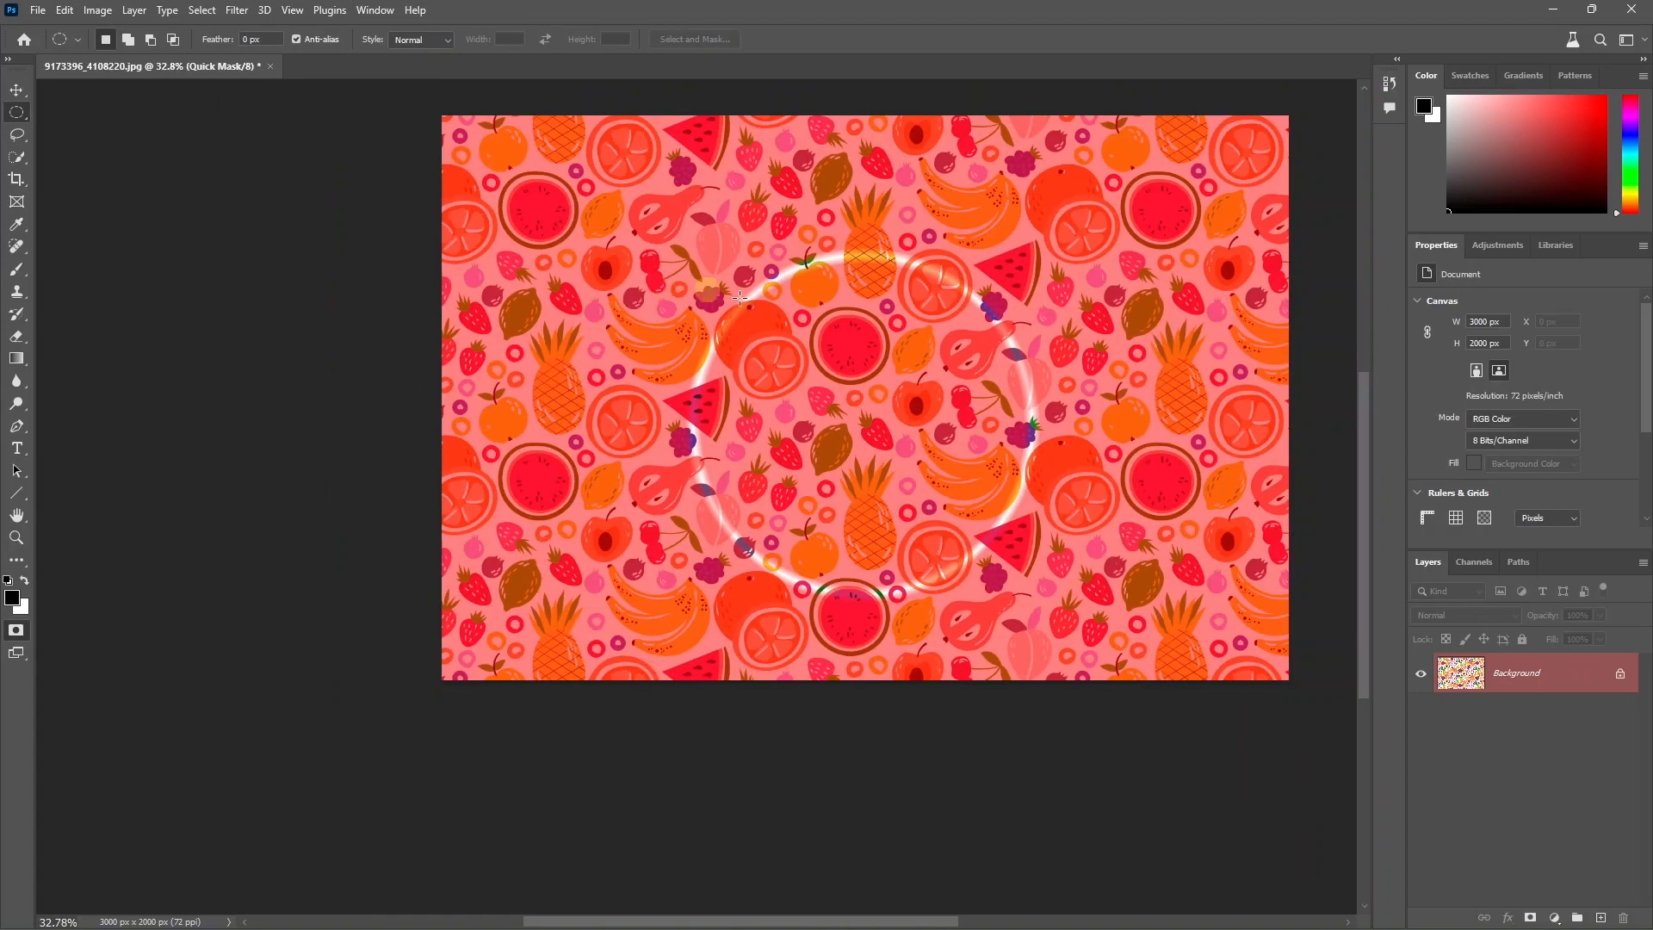
pyautogui.scroll(1, 697, 462)
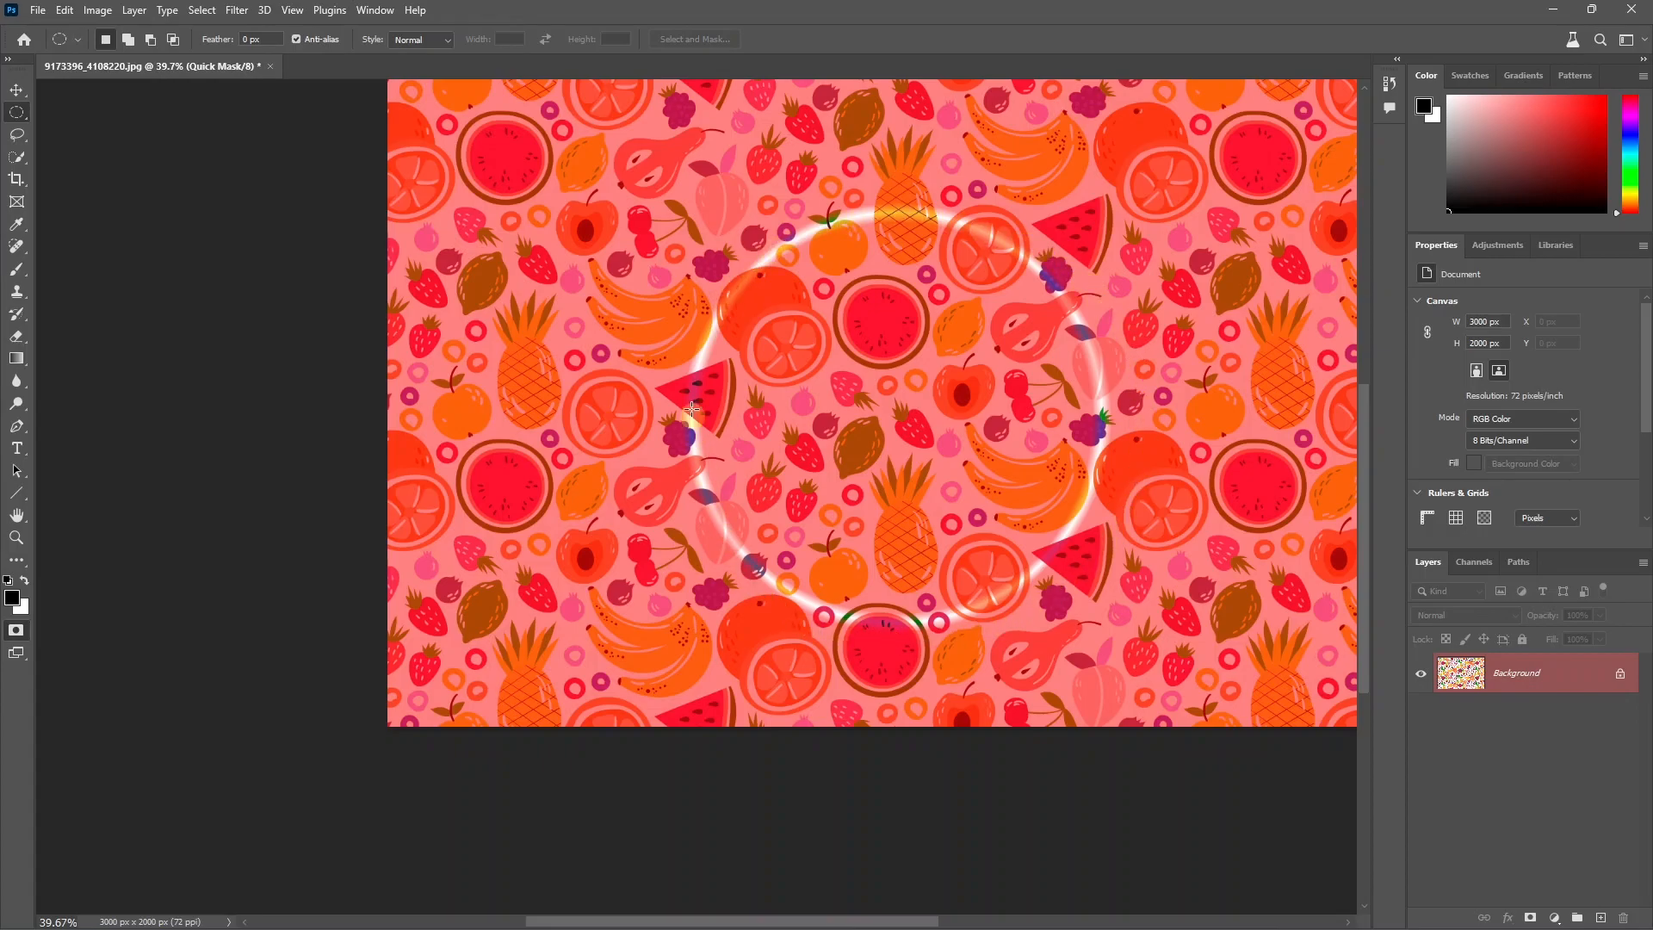
pyautogui.press('q')
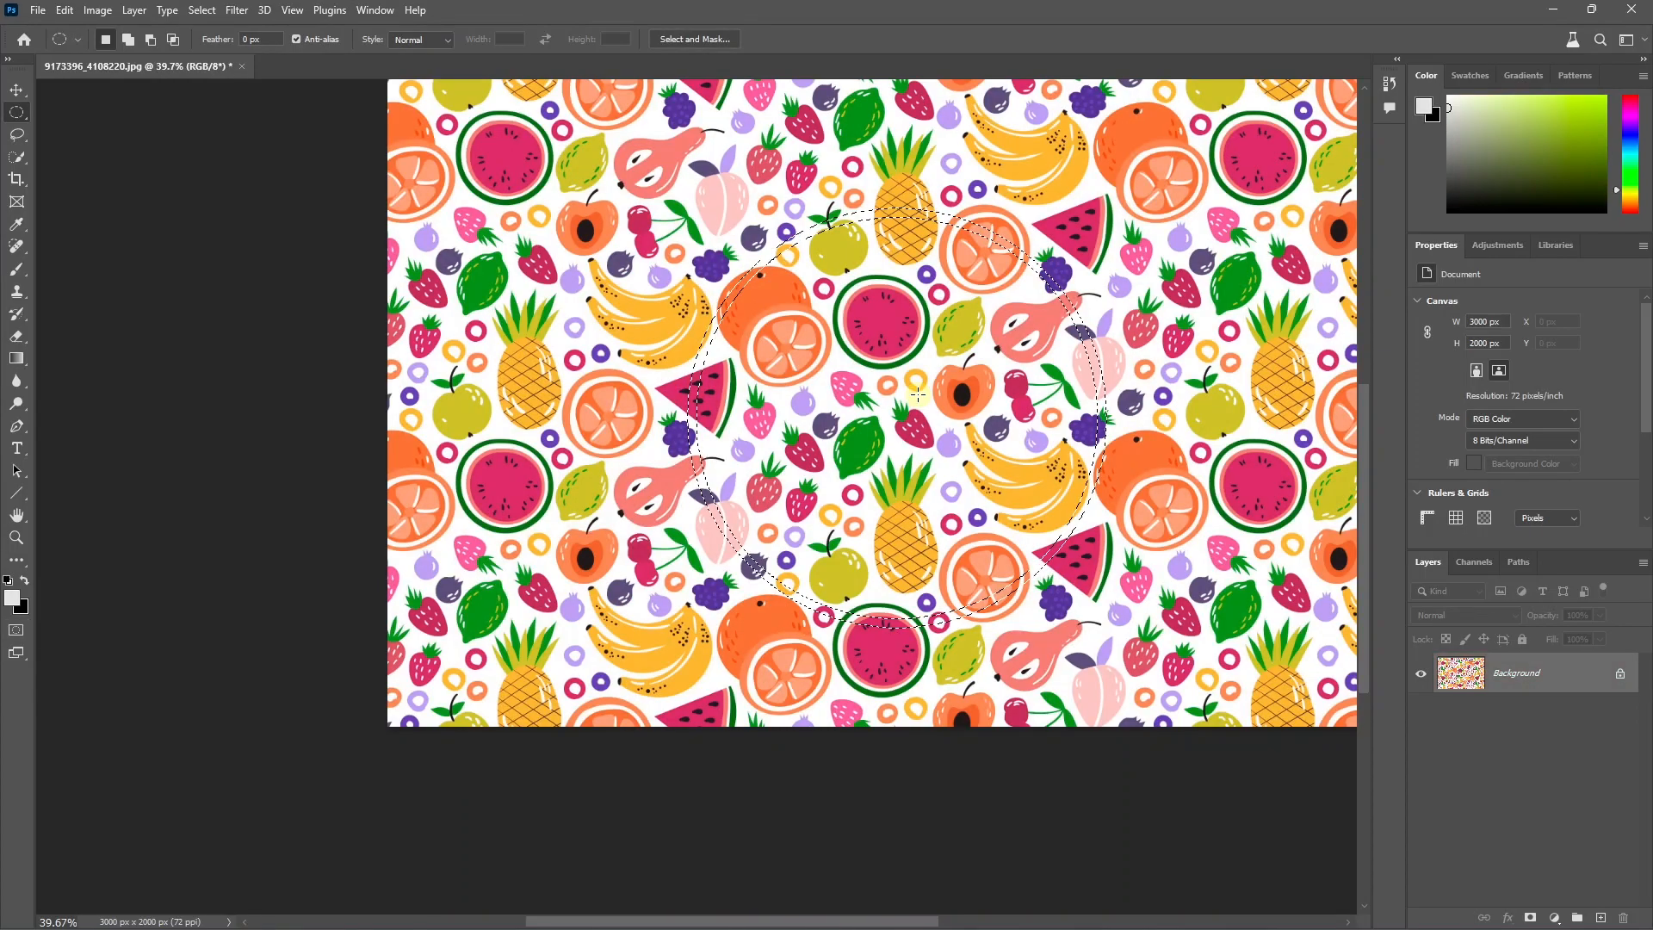
pyautogui.scroll(-1, 836, 451)
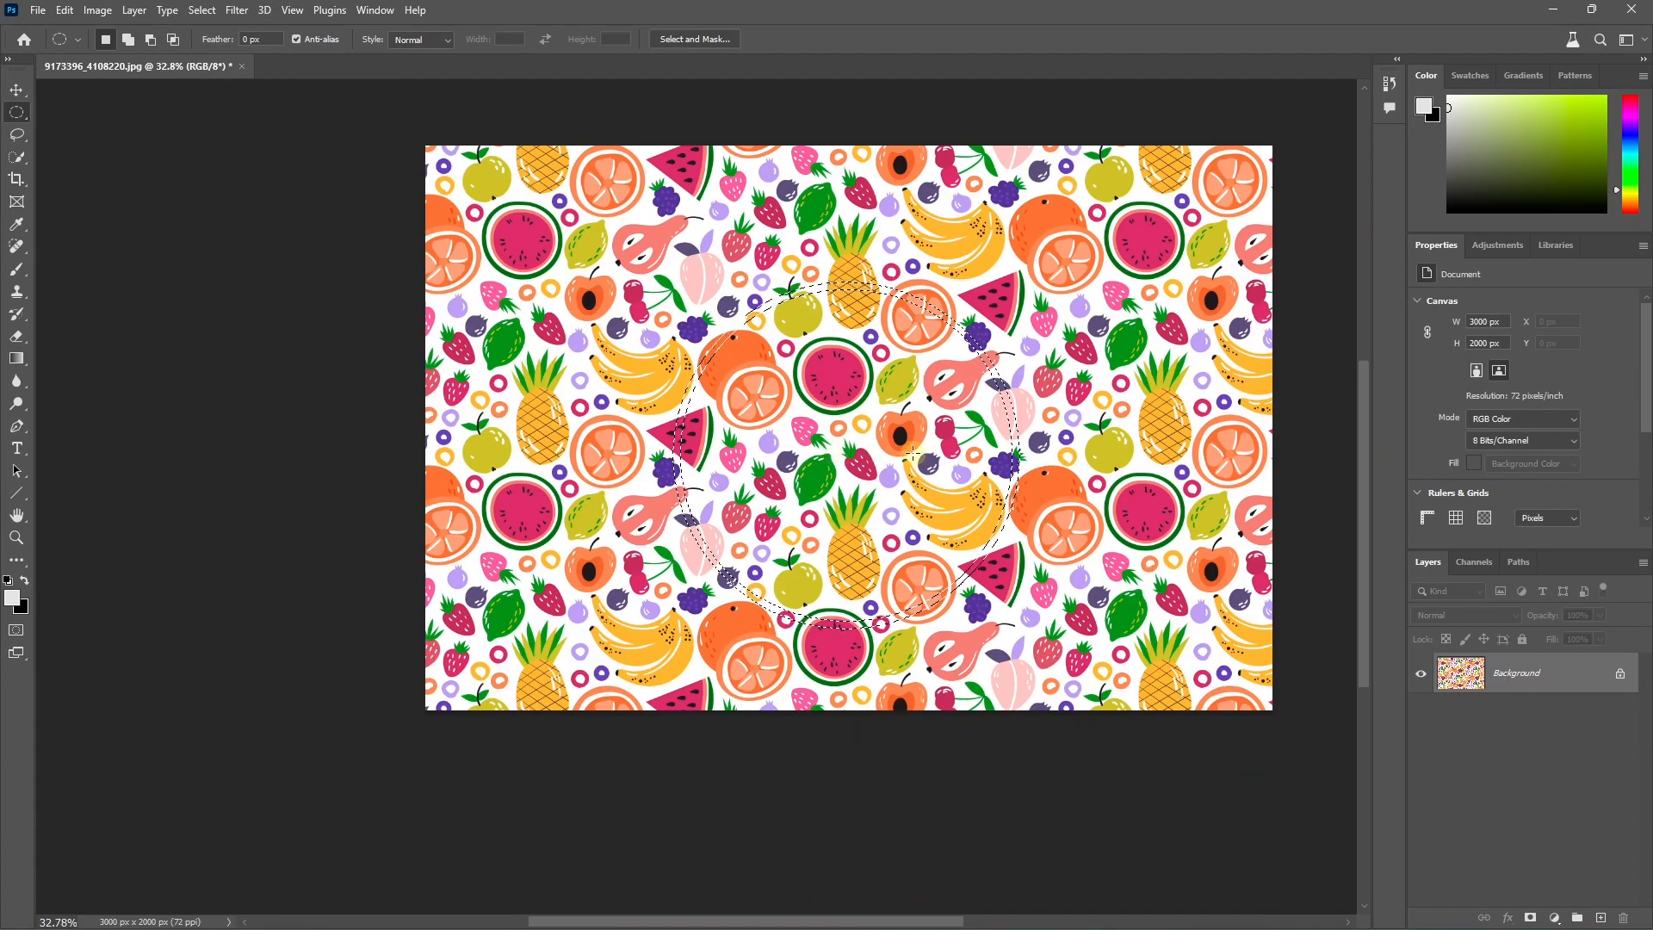
# - Copy the ring selection to a new layer and hide the Background layer
pyautogui.hotkey('ctrl', 'j')
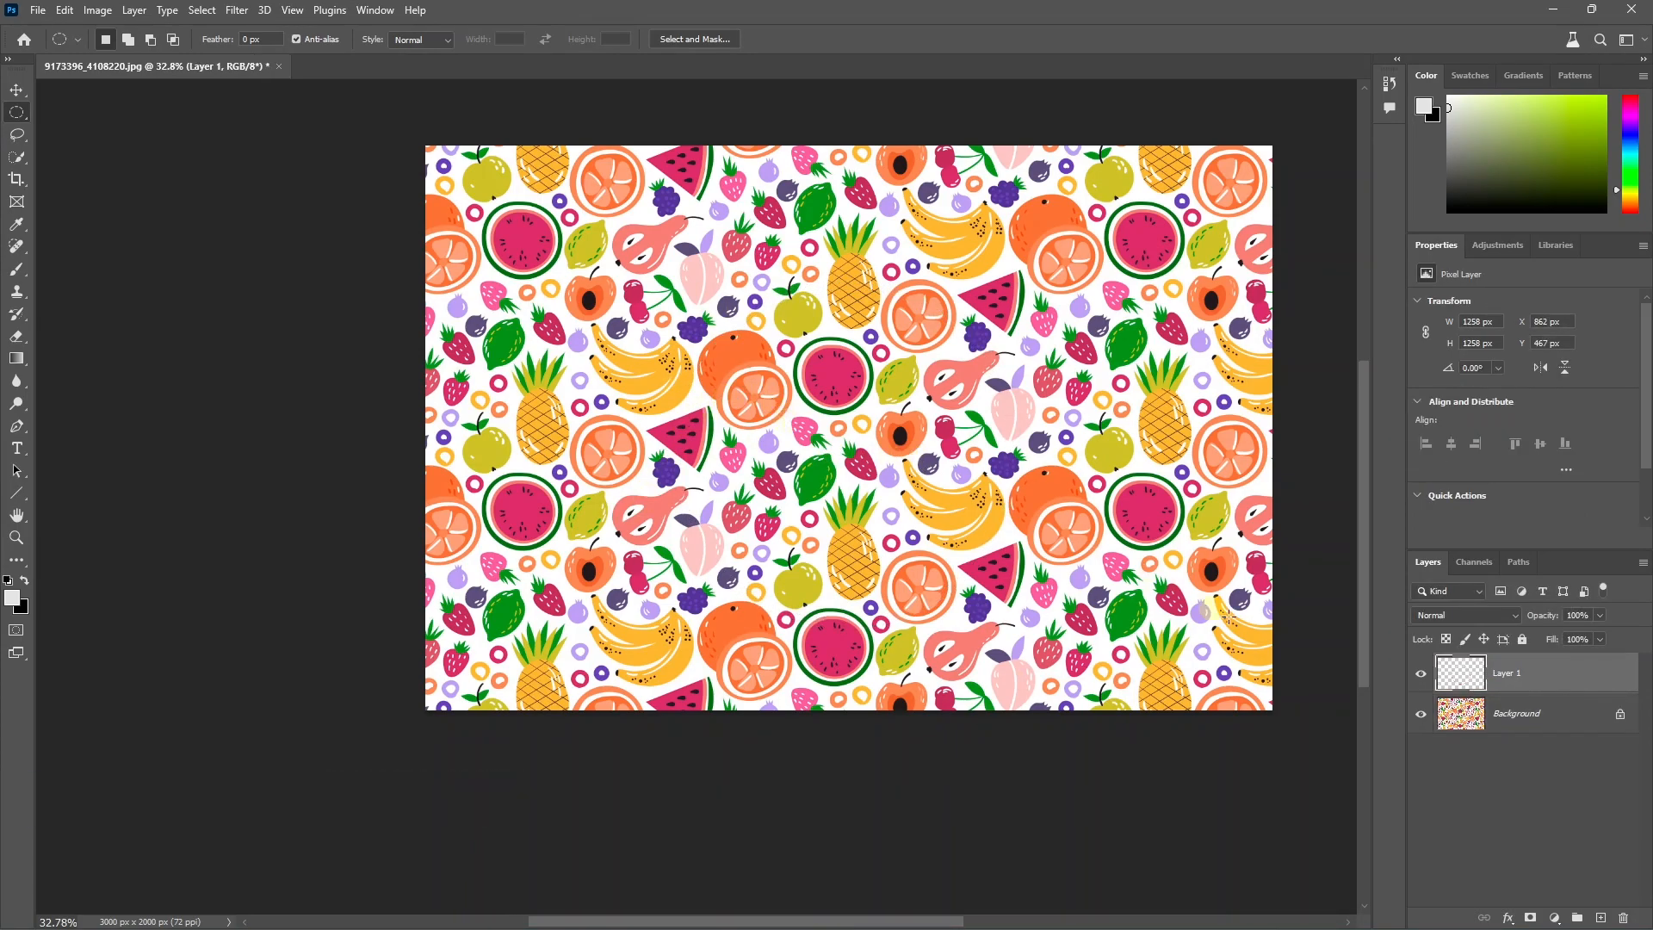
pyautogui.click(1420, 714)
pyautogui.scroll(5, 711, 370)
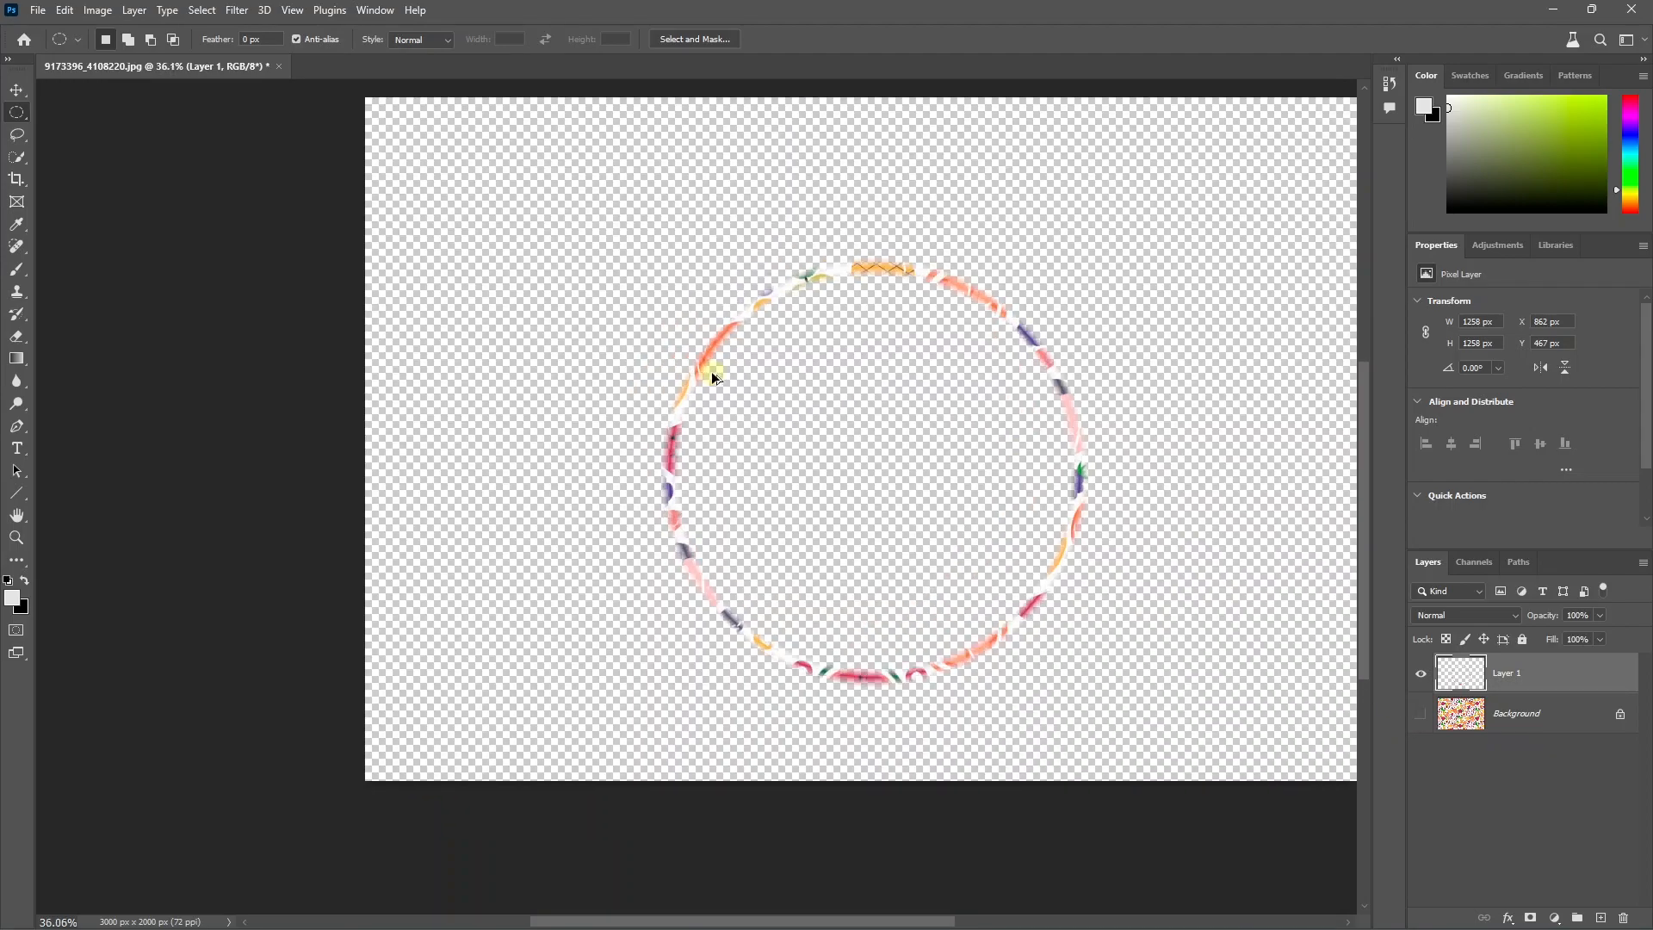
pyautogui.scroll(-2, 1096, 265)
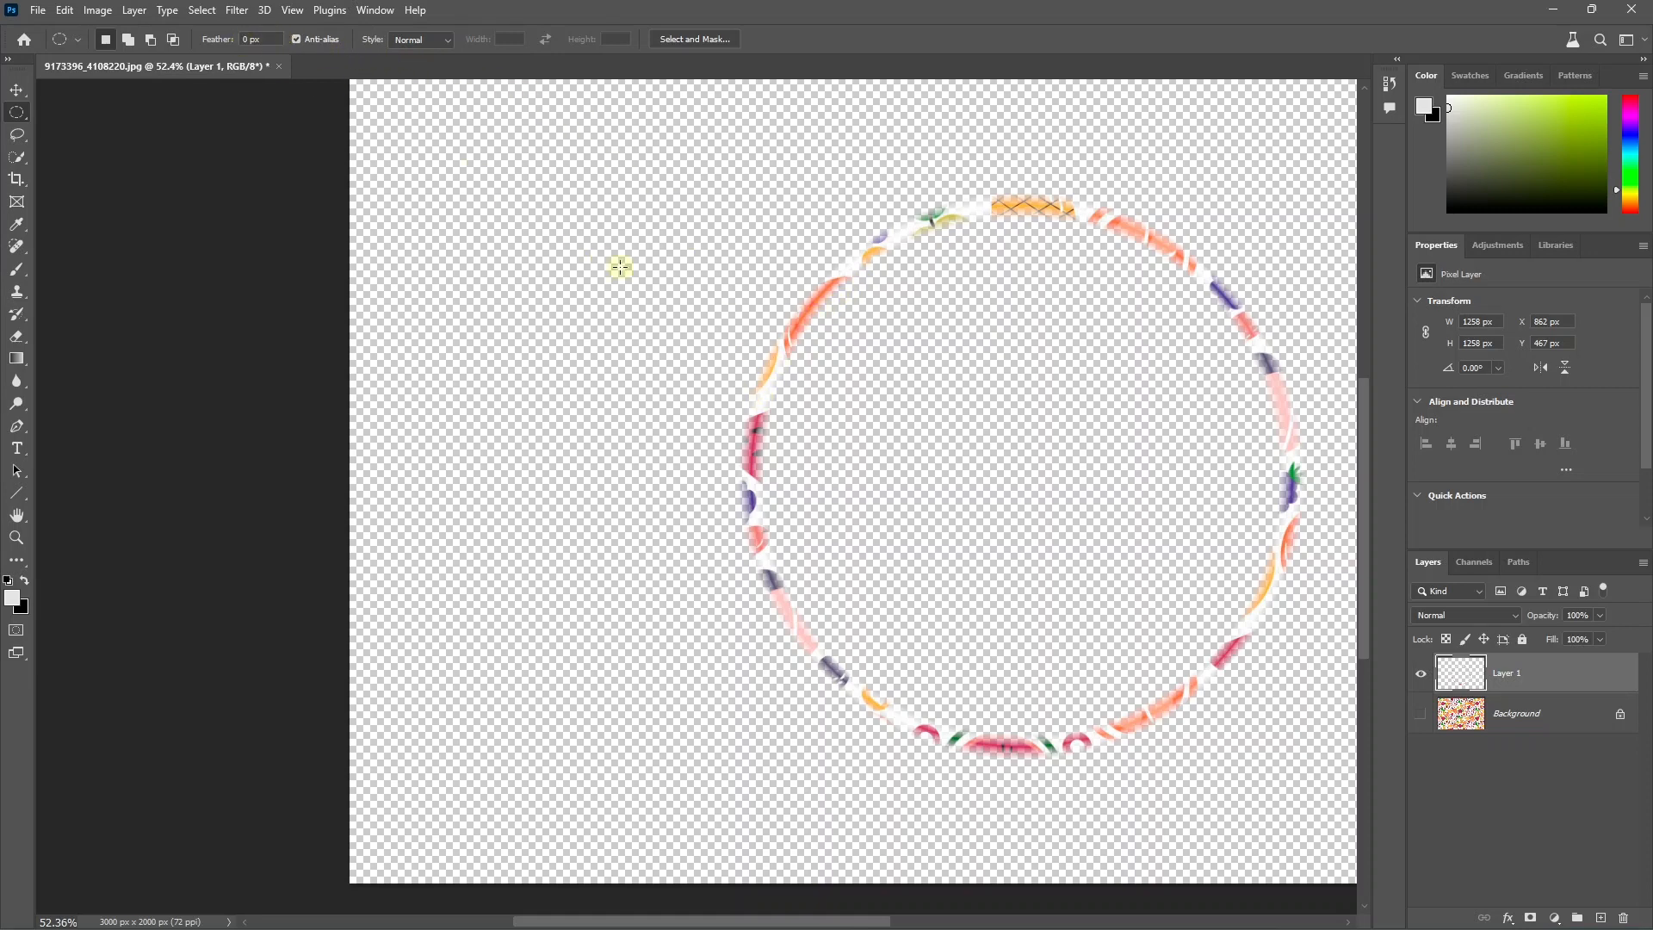
pyautogui.scroll(-1, 675, 419)
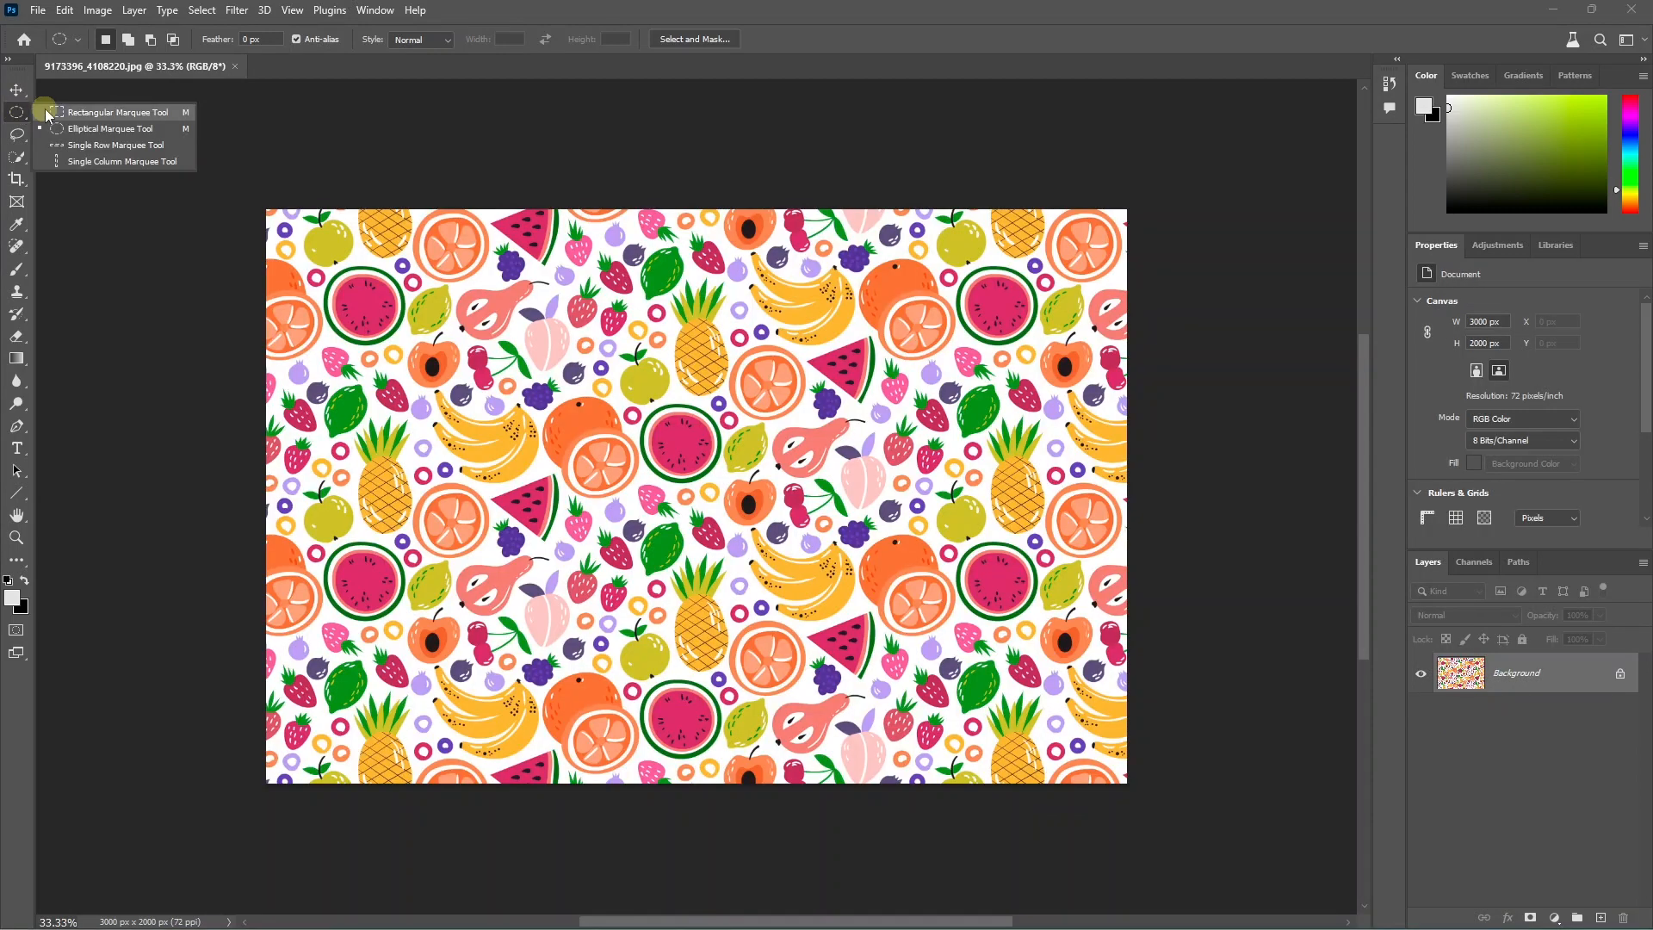
# - Draw a rectangular selection about 1812 by 1152 px across the middle of the fruit pattern
pyautogui.click(68, 114)
pyautogui.moveTo(438, 338); pyautogui.dragTo(957, 667)
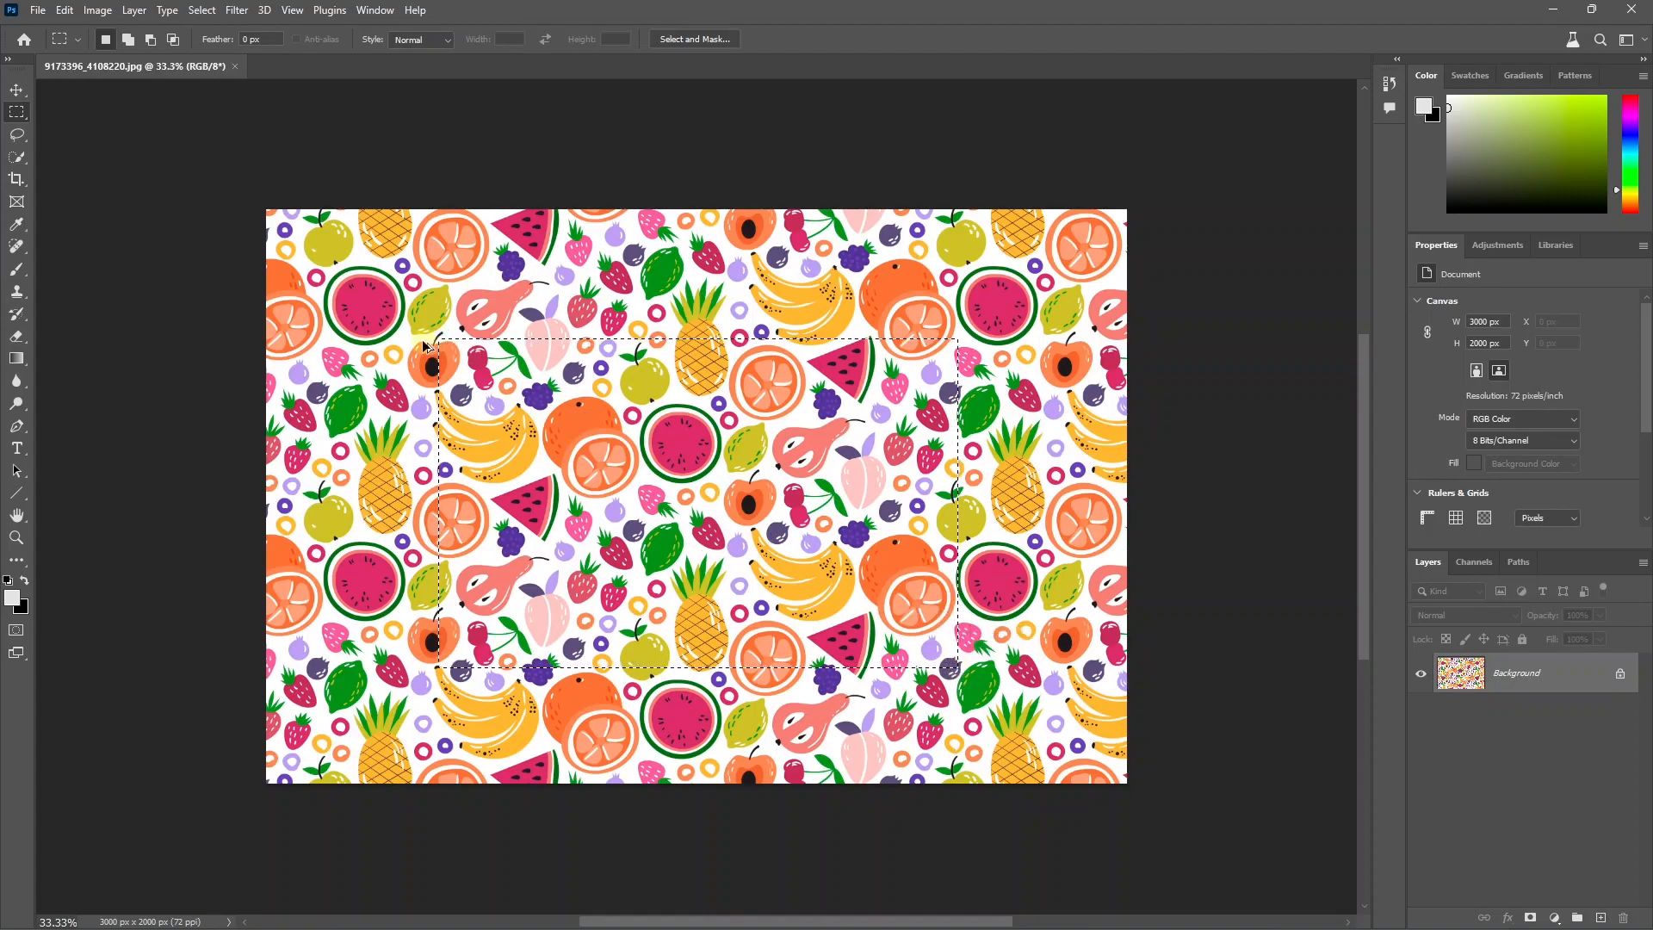
pyautogui.scroll(8, 422, 339)
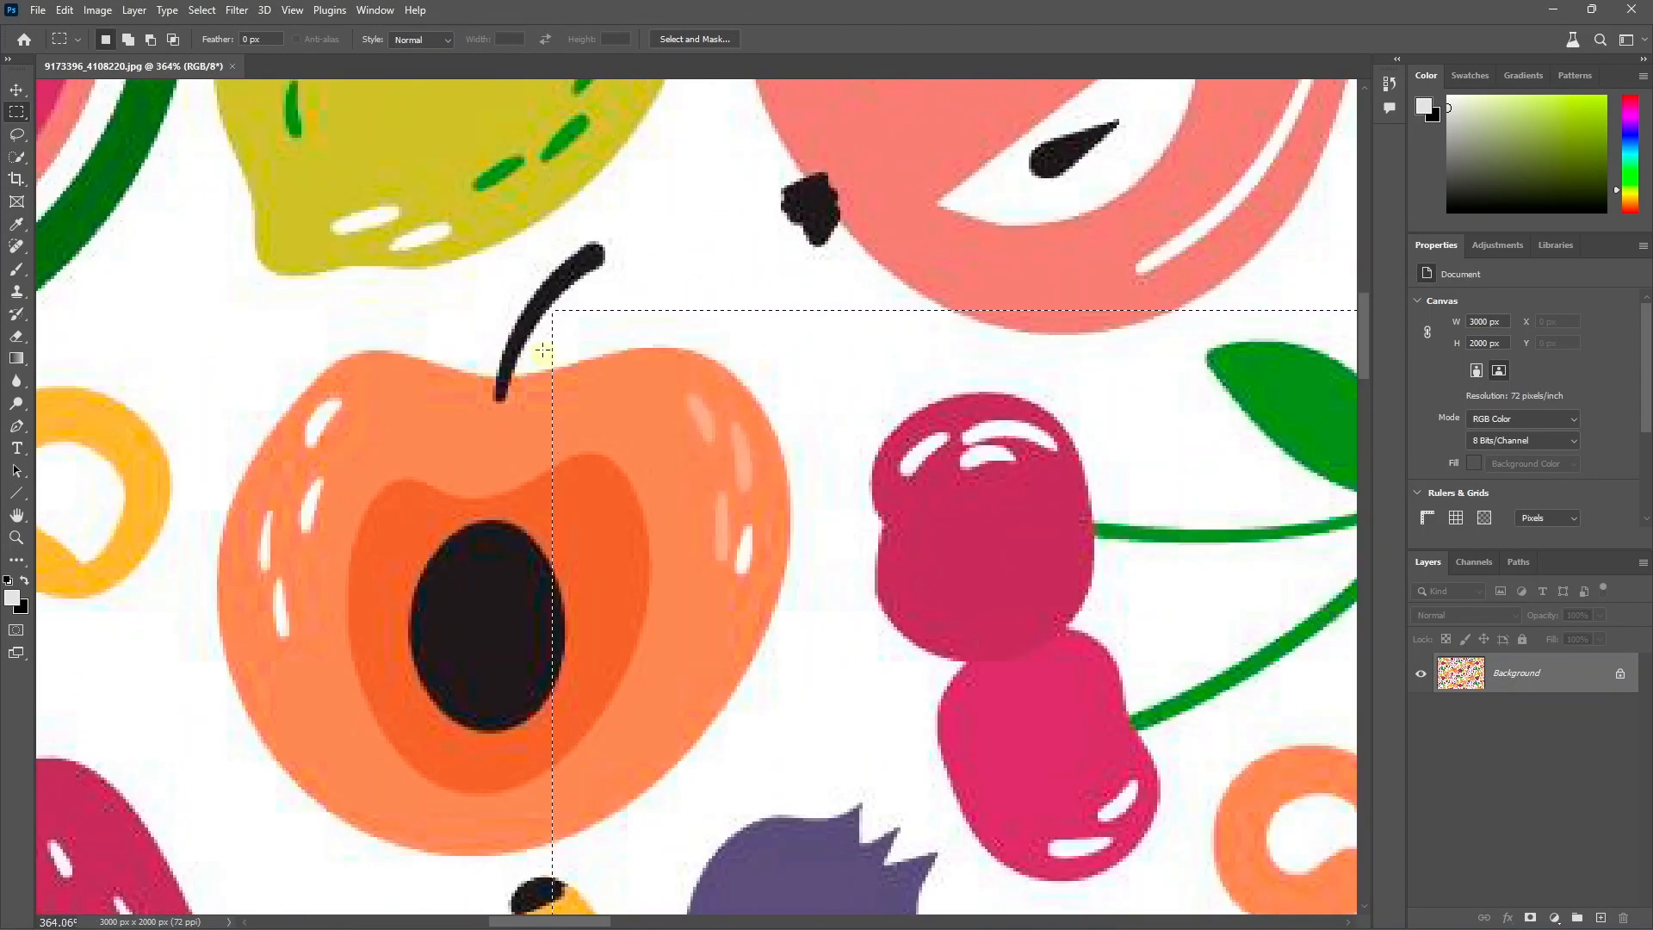
pyautogui.scroll(-3, 546, 323)
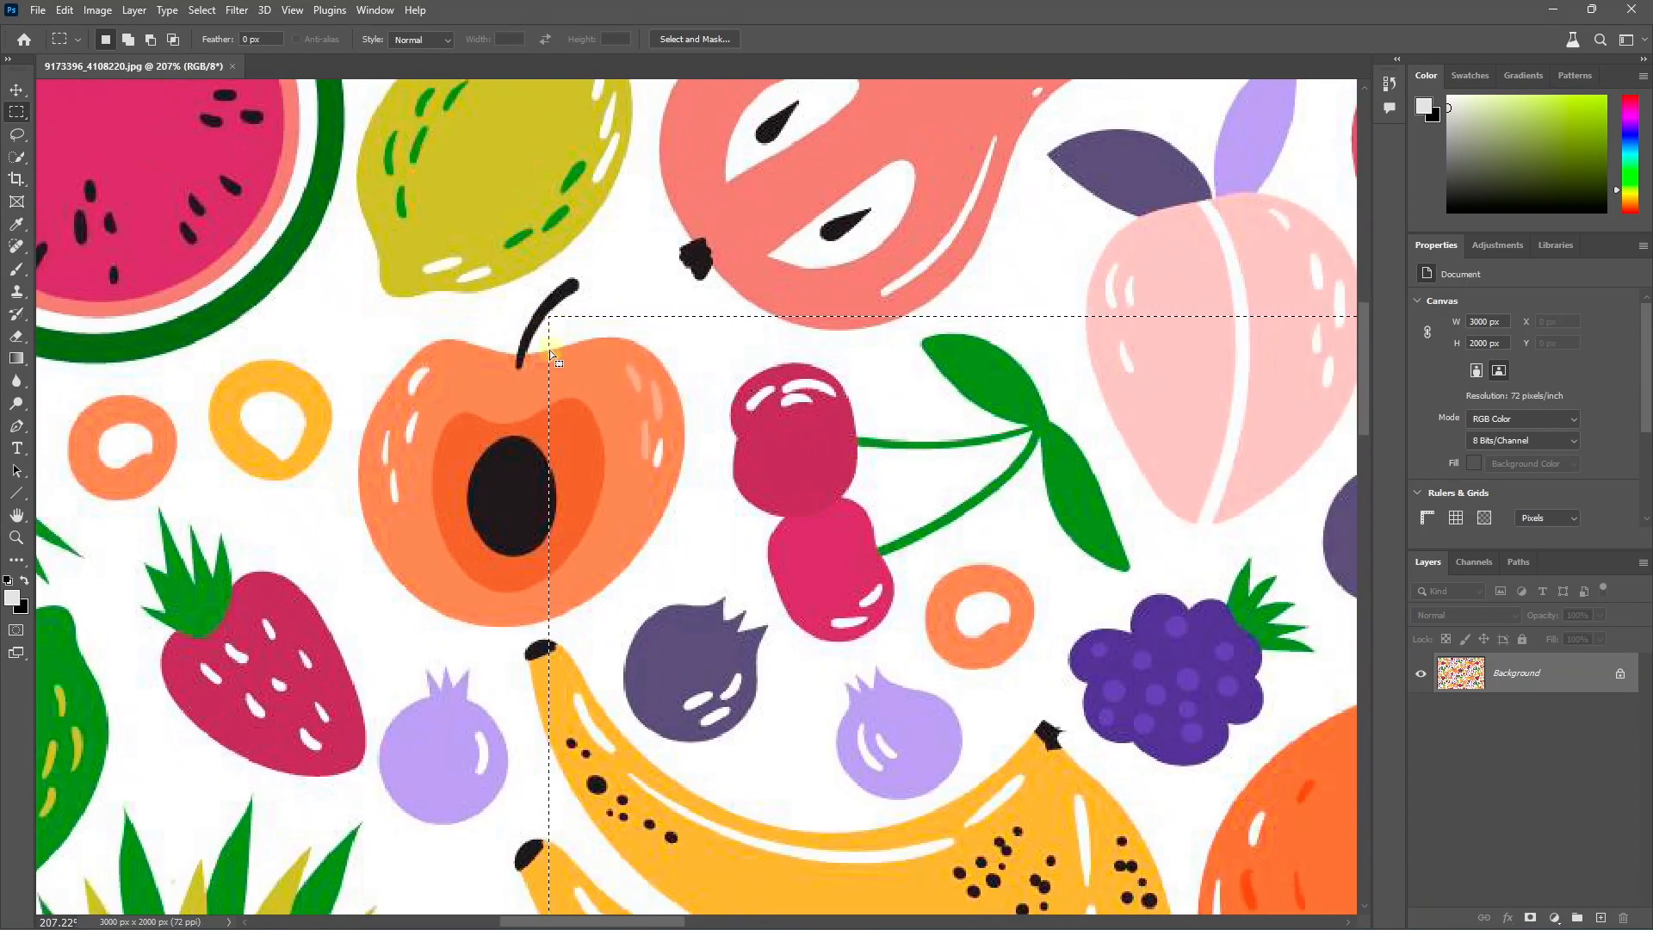
pyautogui.scroll(-2, 527, 318)
pyautogui.scroll(-3, 527, 319)
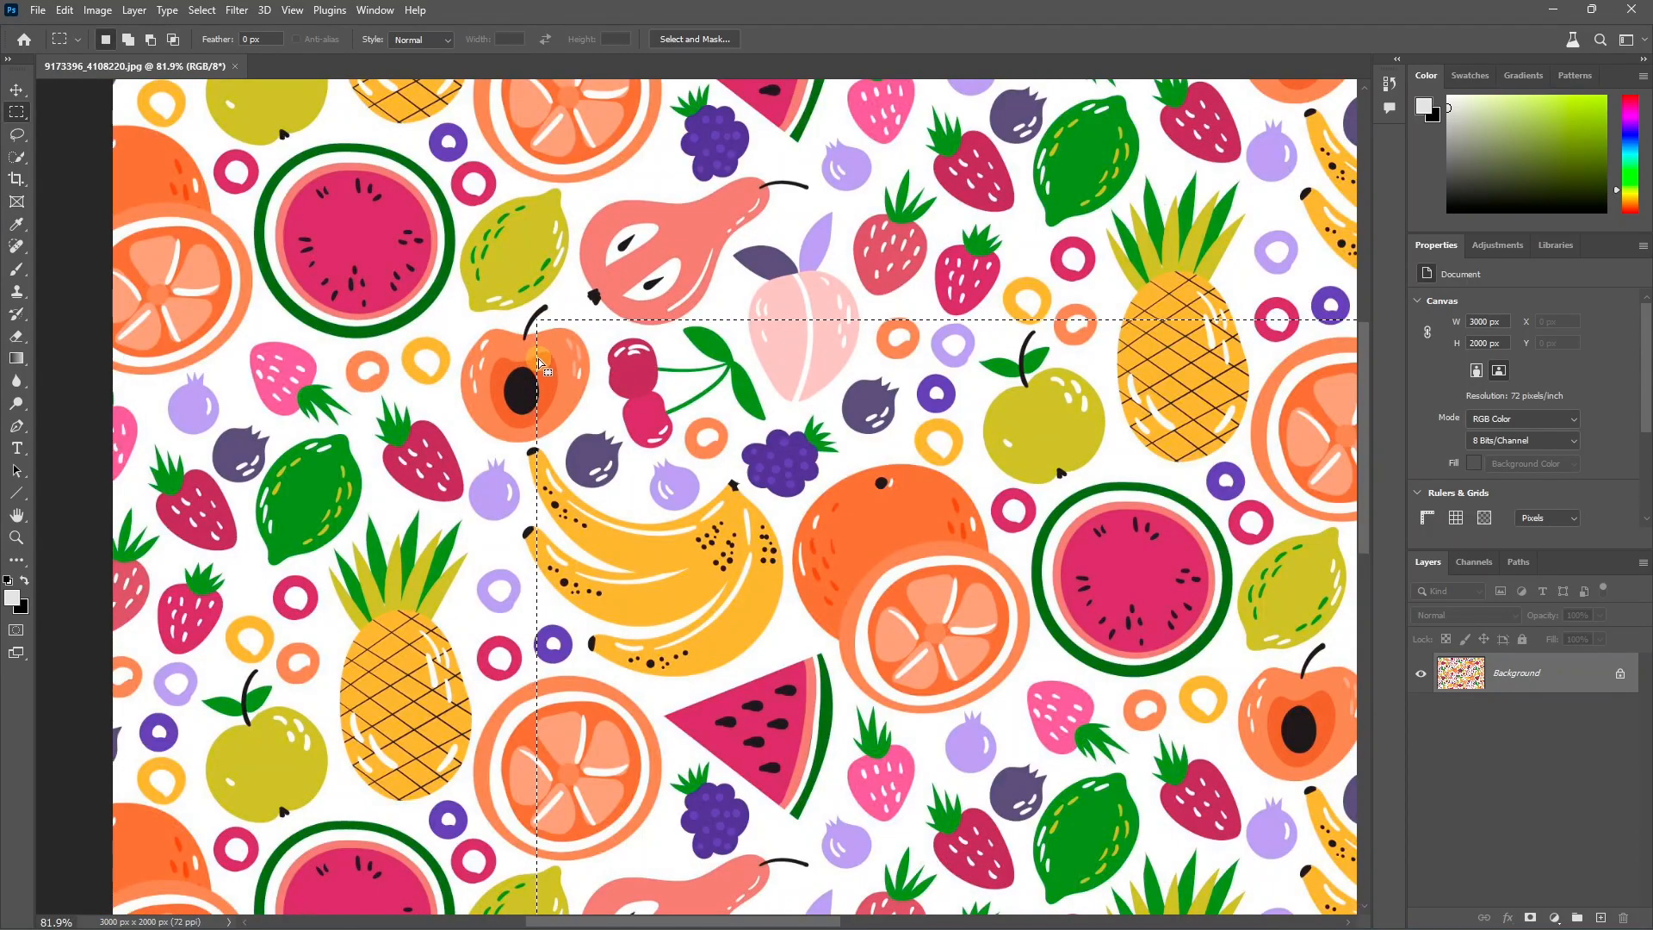
pyautogui.scroll(-2, 570, 310)
# - Round the corners of the rectangular selection with the Smooth selection command
pyautogui.press('v')
pyautogui.click(202, 9)
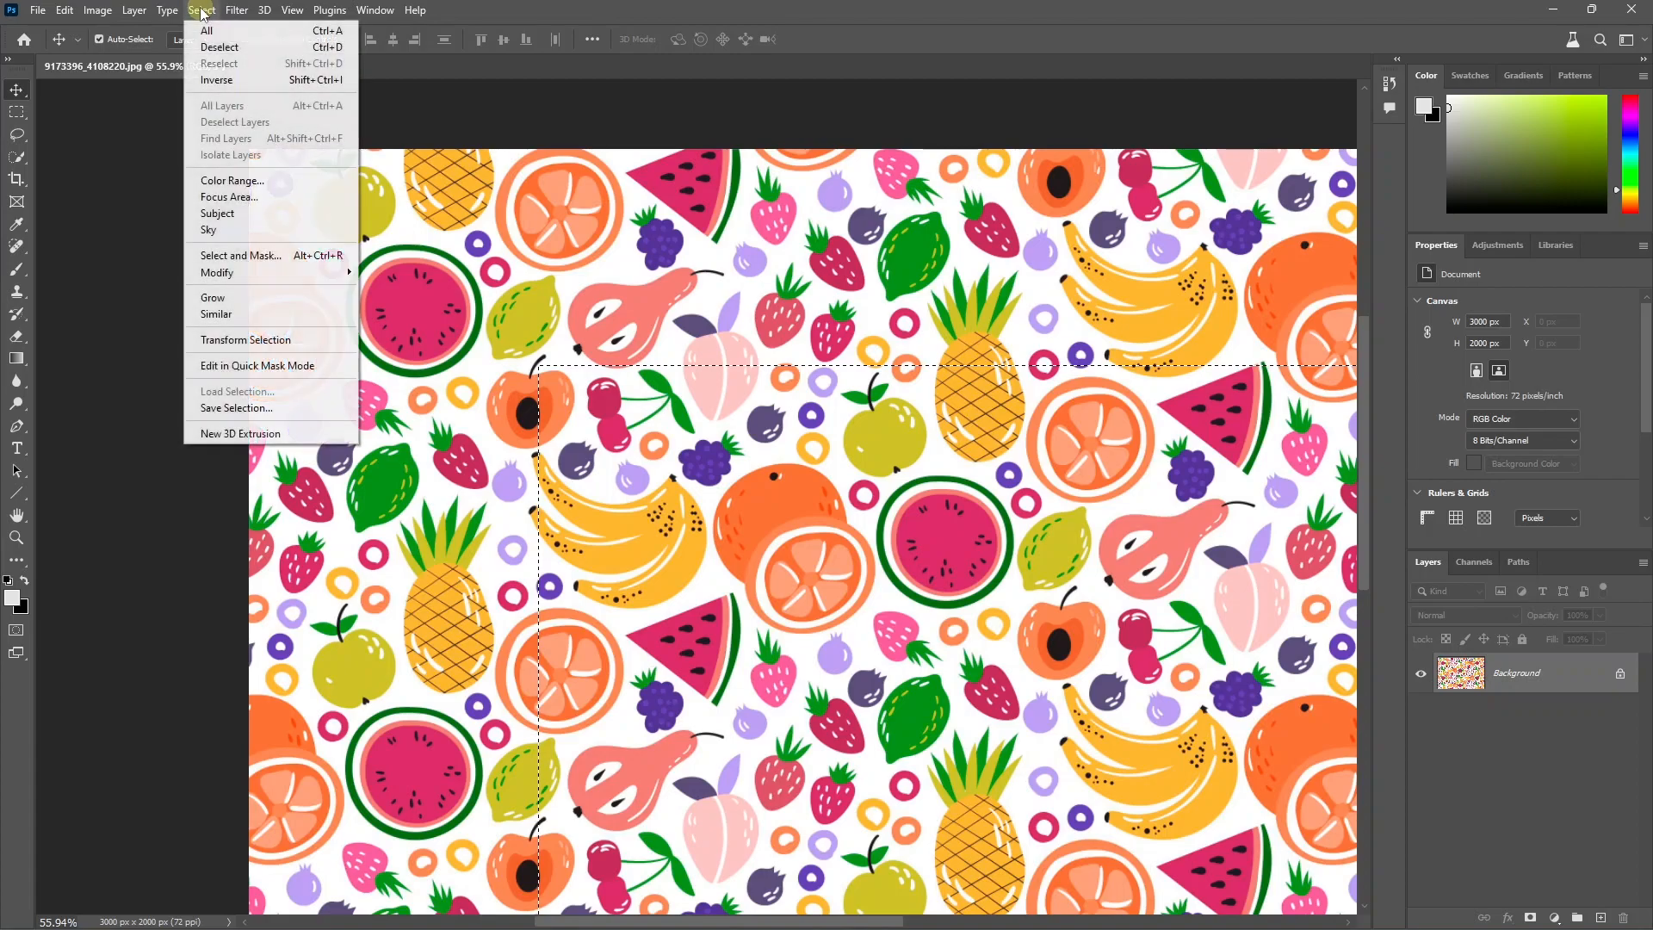
pyautogui.moveTo(257, 276)
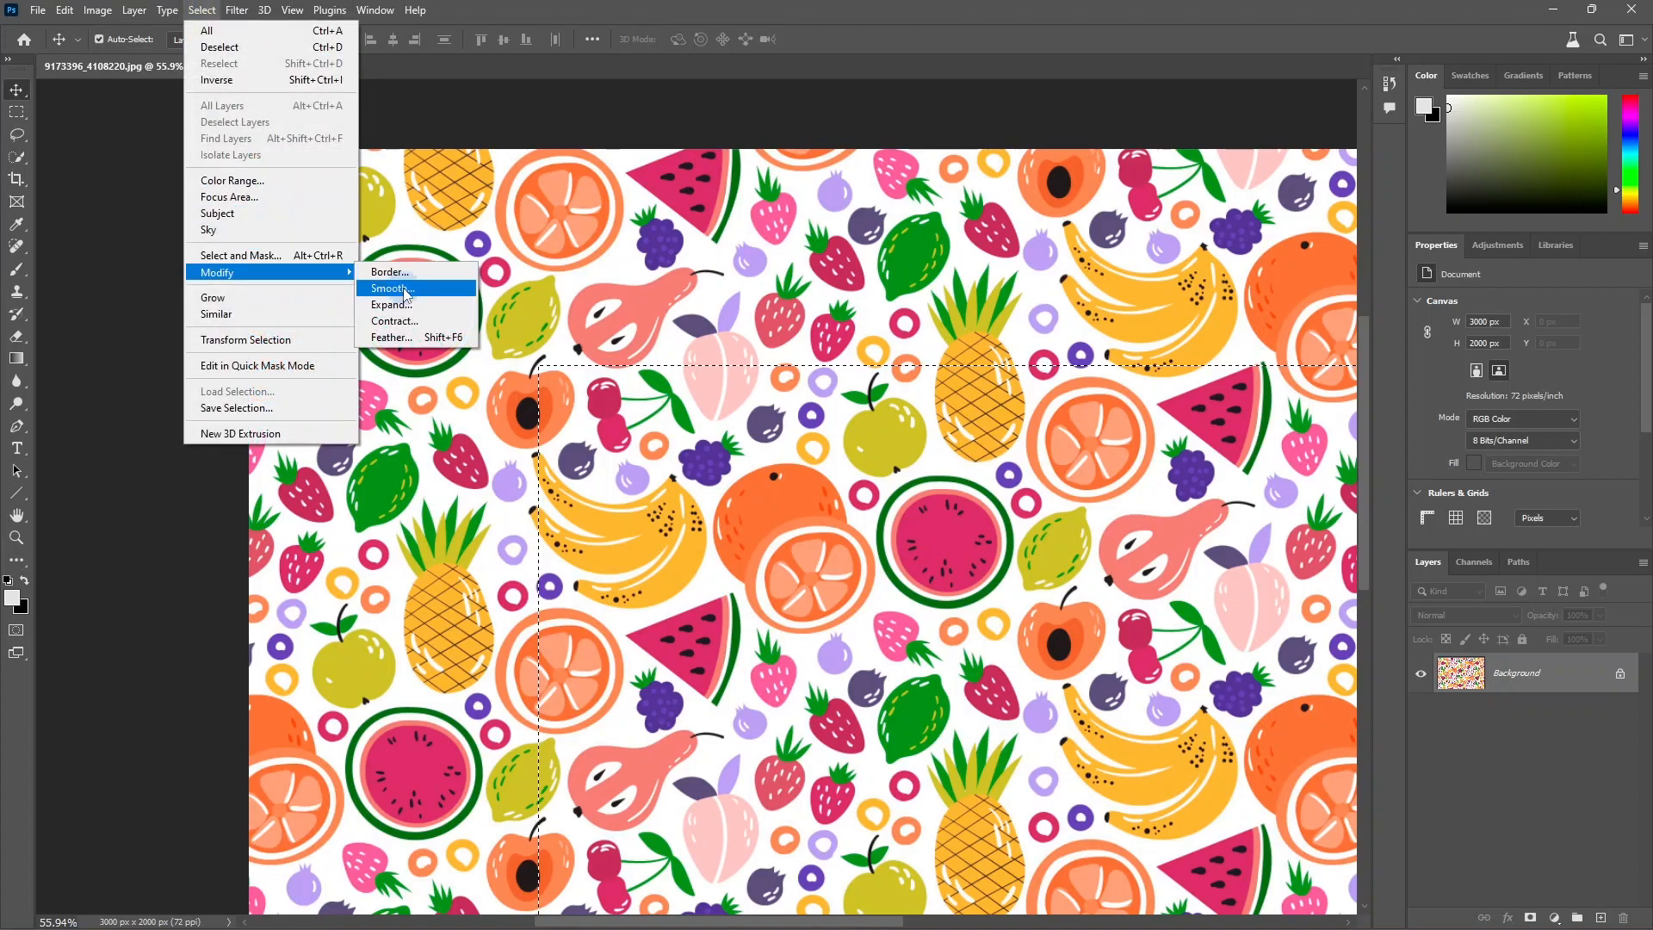
pyautogui.click(393, 288)
pyautogui.click(773, 284)
pyautogui.press('Return')
pyautogui.scroll(3, 516, 355)
pyautogui.scroll(3, 517, 356)
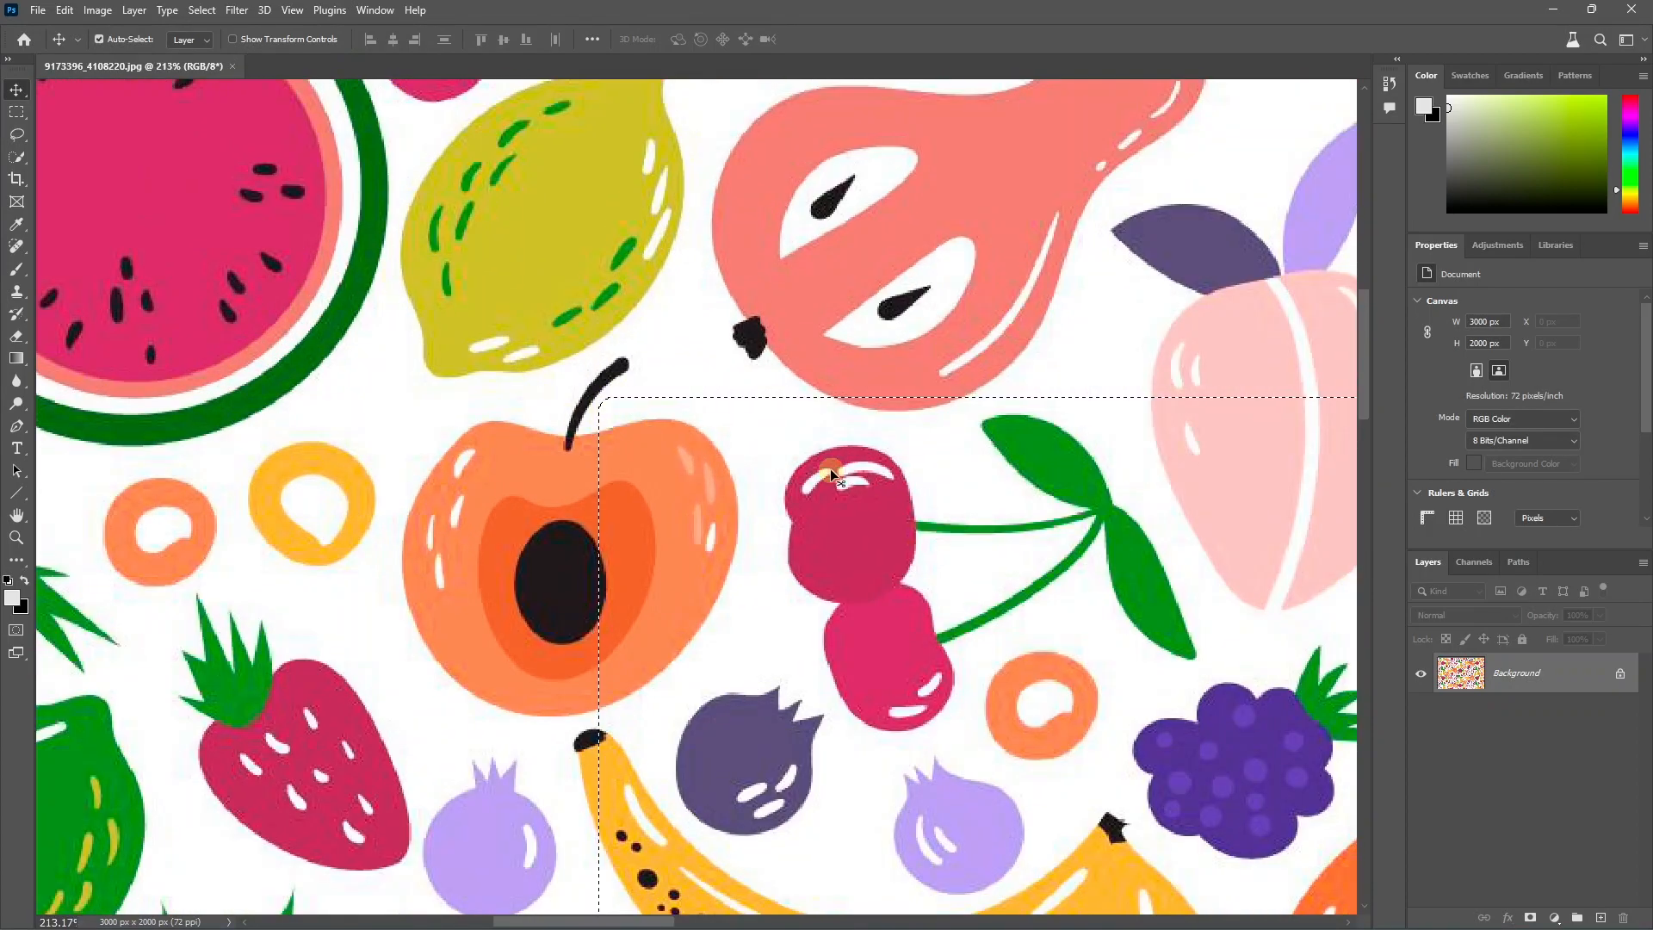
# - Copy the smoothed rectangular selection to a new layer and hide the Background layer
pyautogui.hotkey('ctrl', 'j')
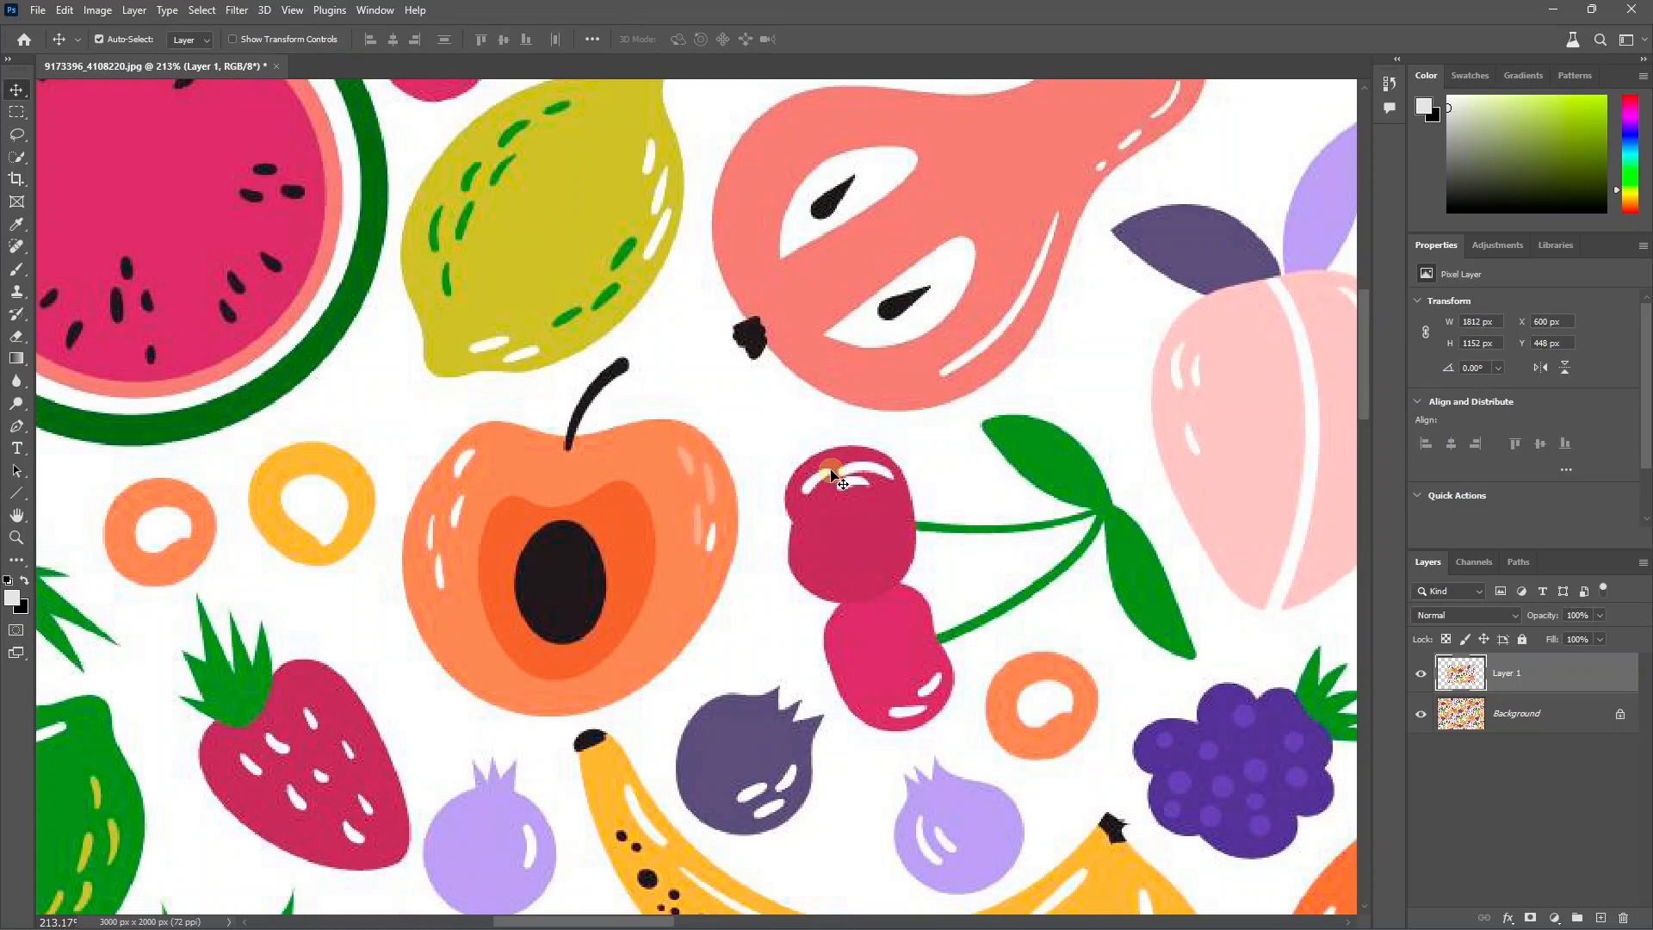
pyautogui.click(1419, 715)
pyautogui.scroll(4, 586, 413)
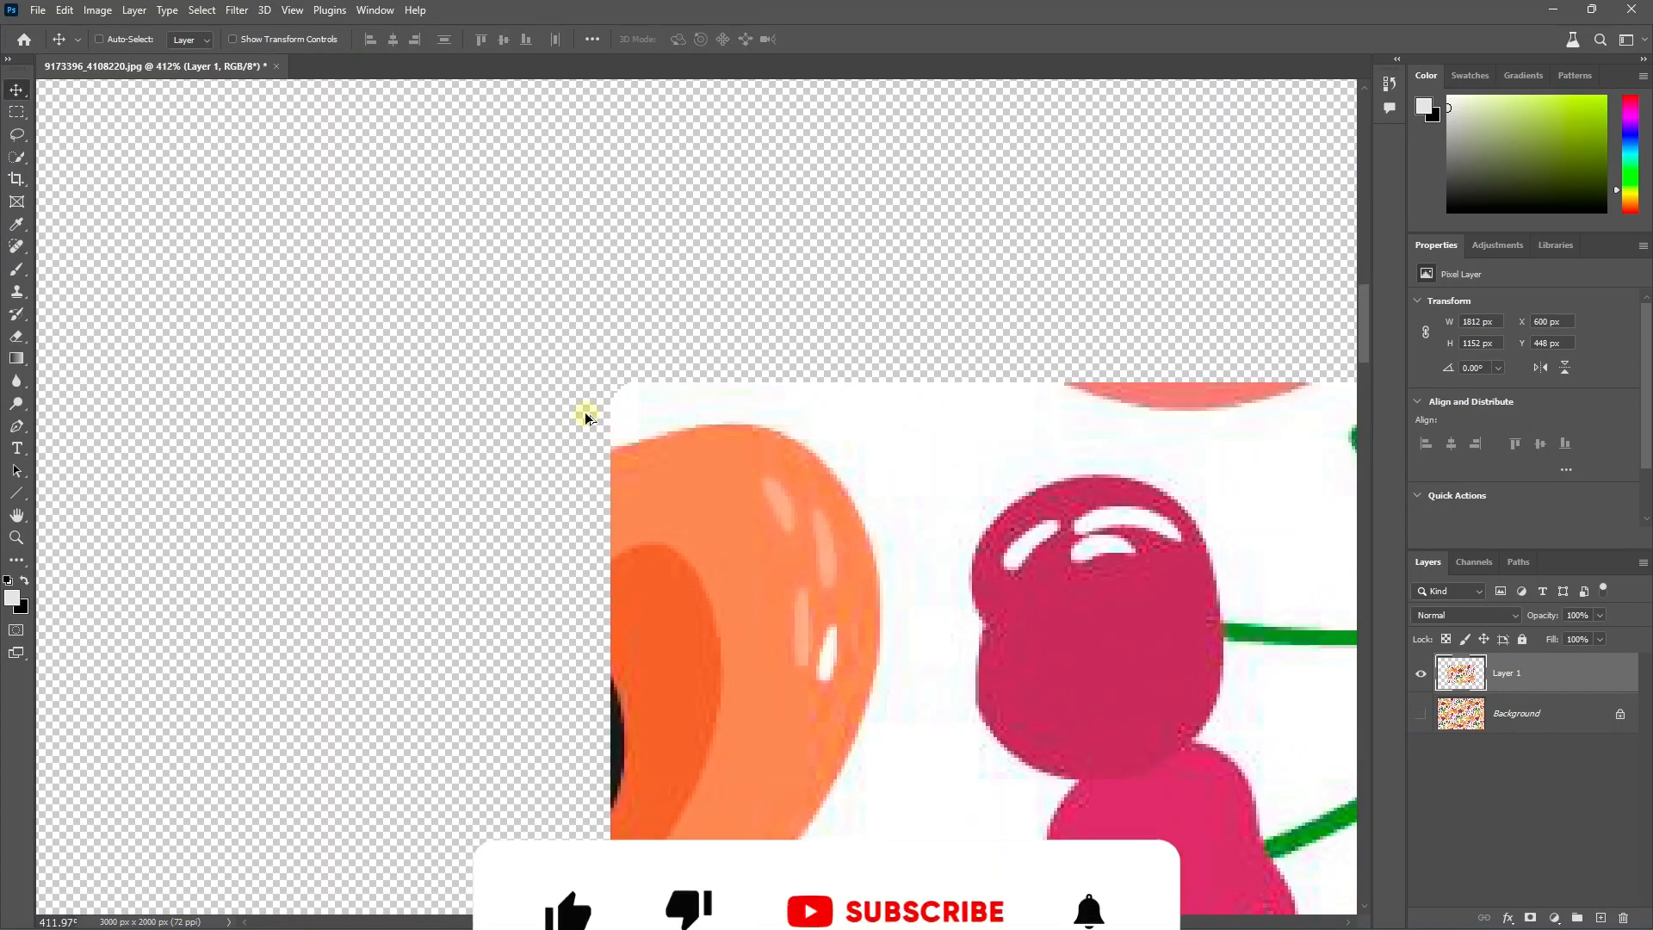
pyautogui.scroll(-8, 602, 409)
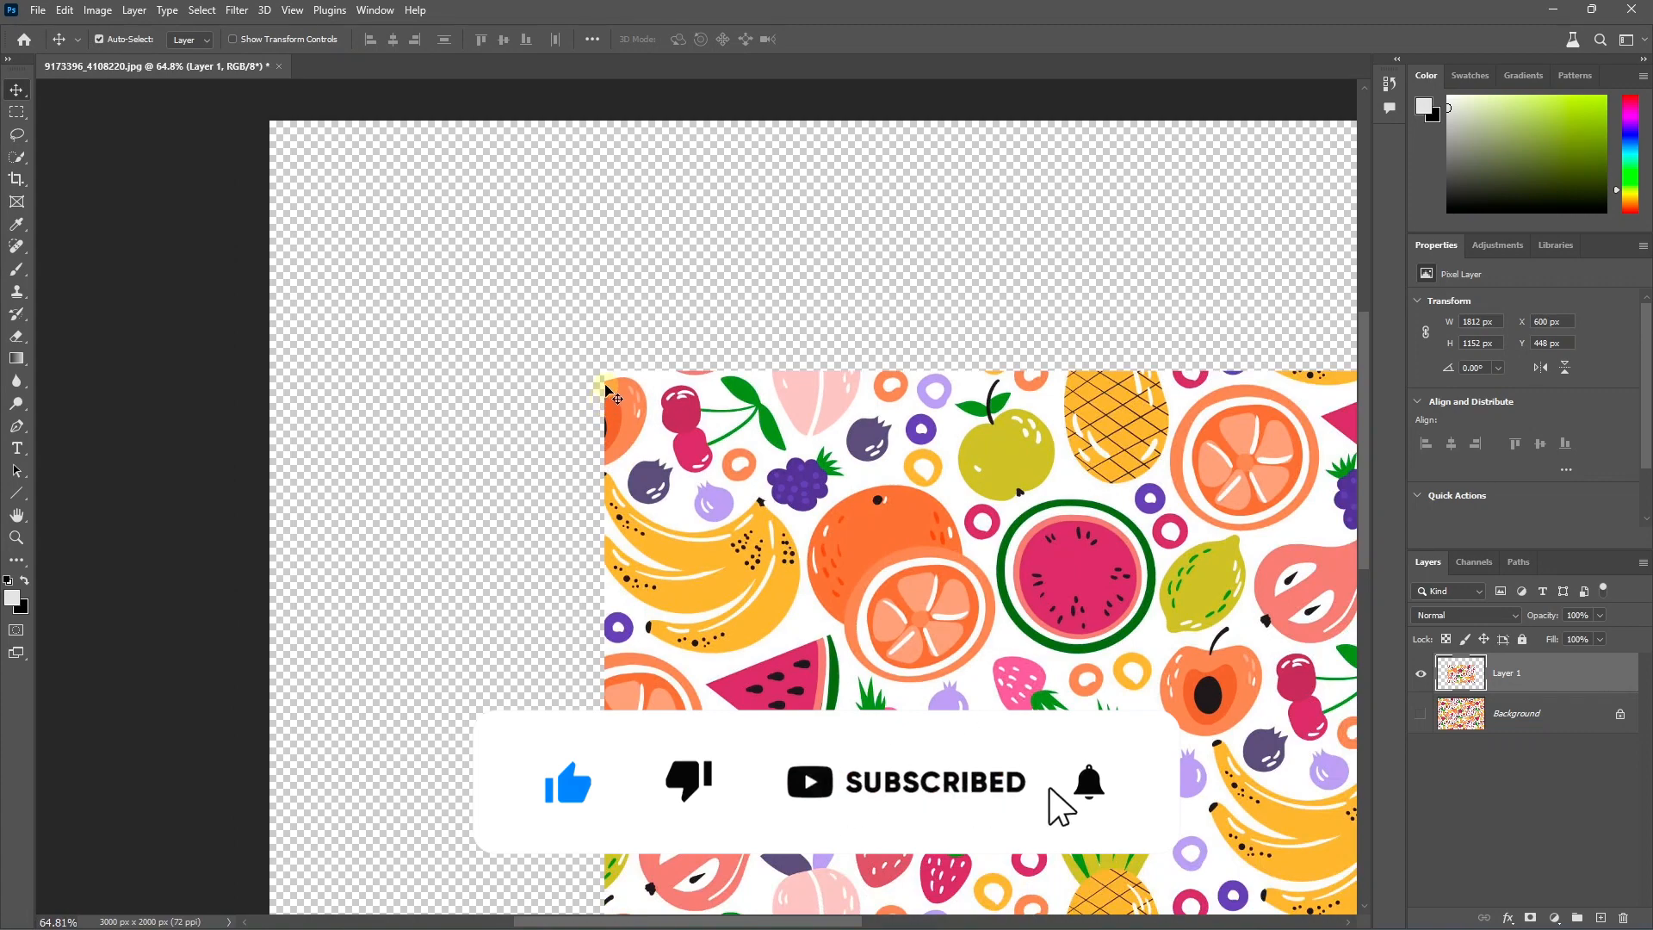
pyautogui.scroll(4, 618, 393)
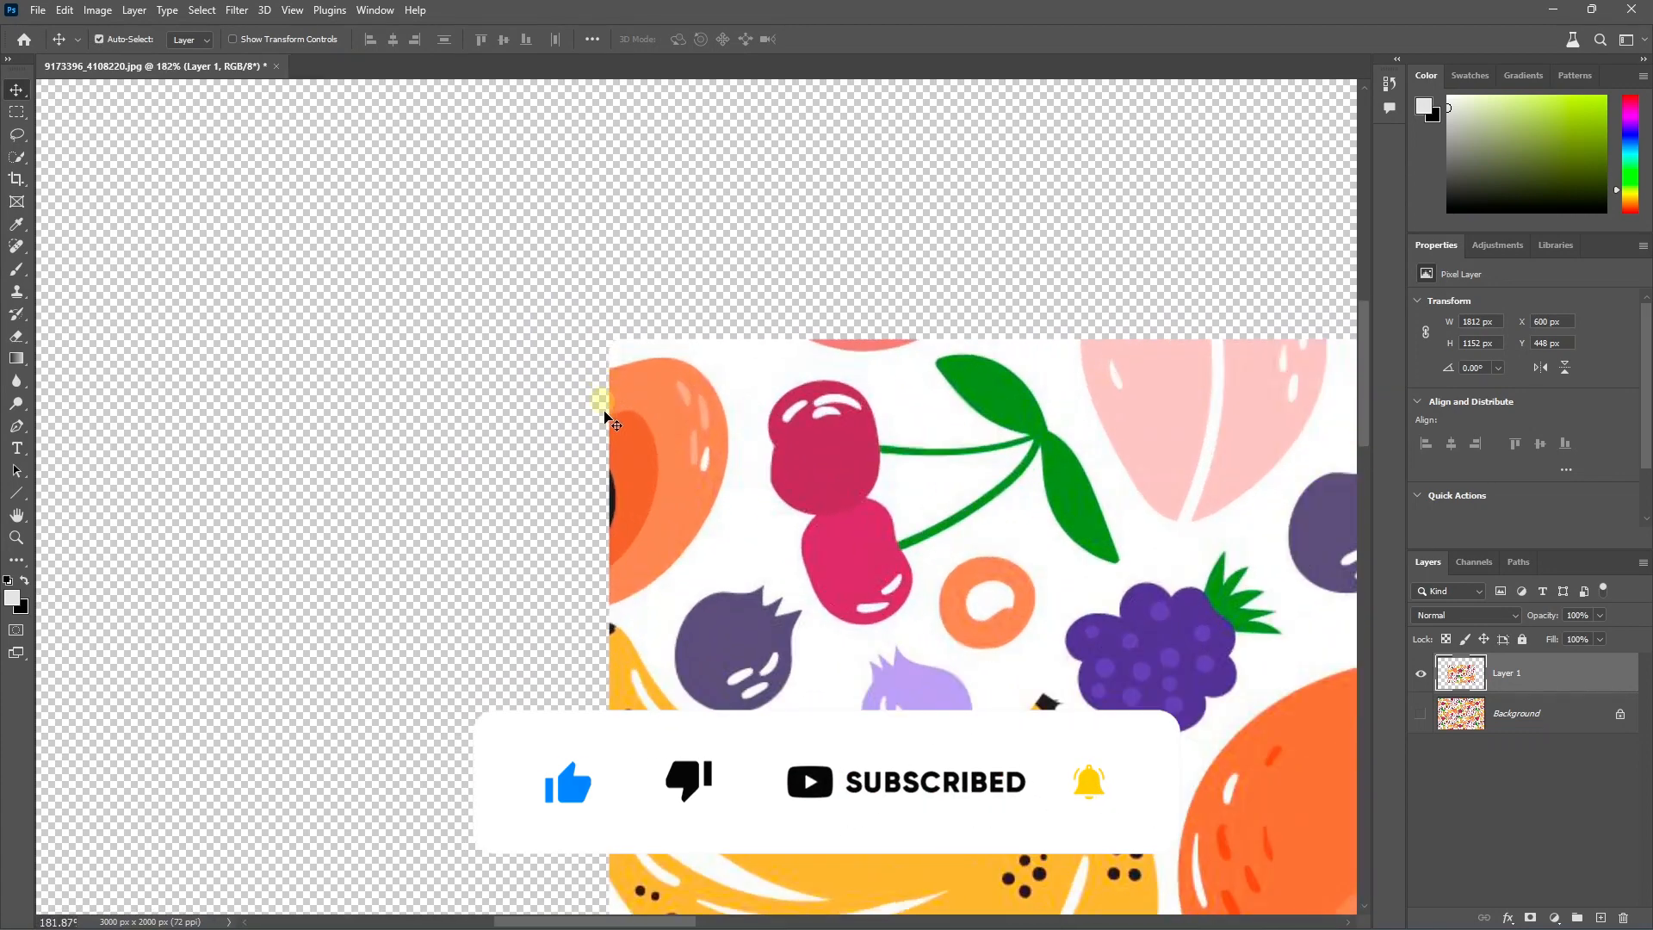
pyautogui.scroll(-5, 607, 340)
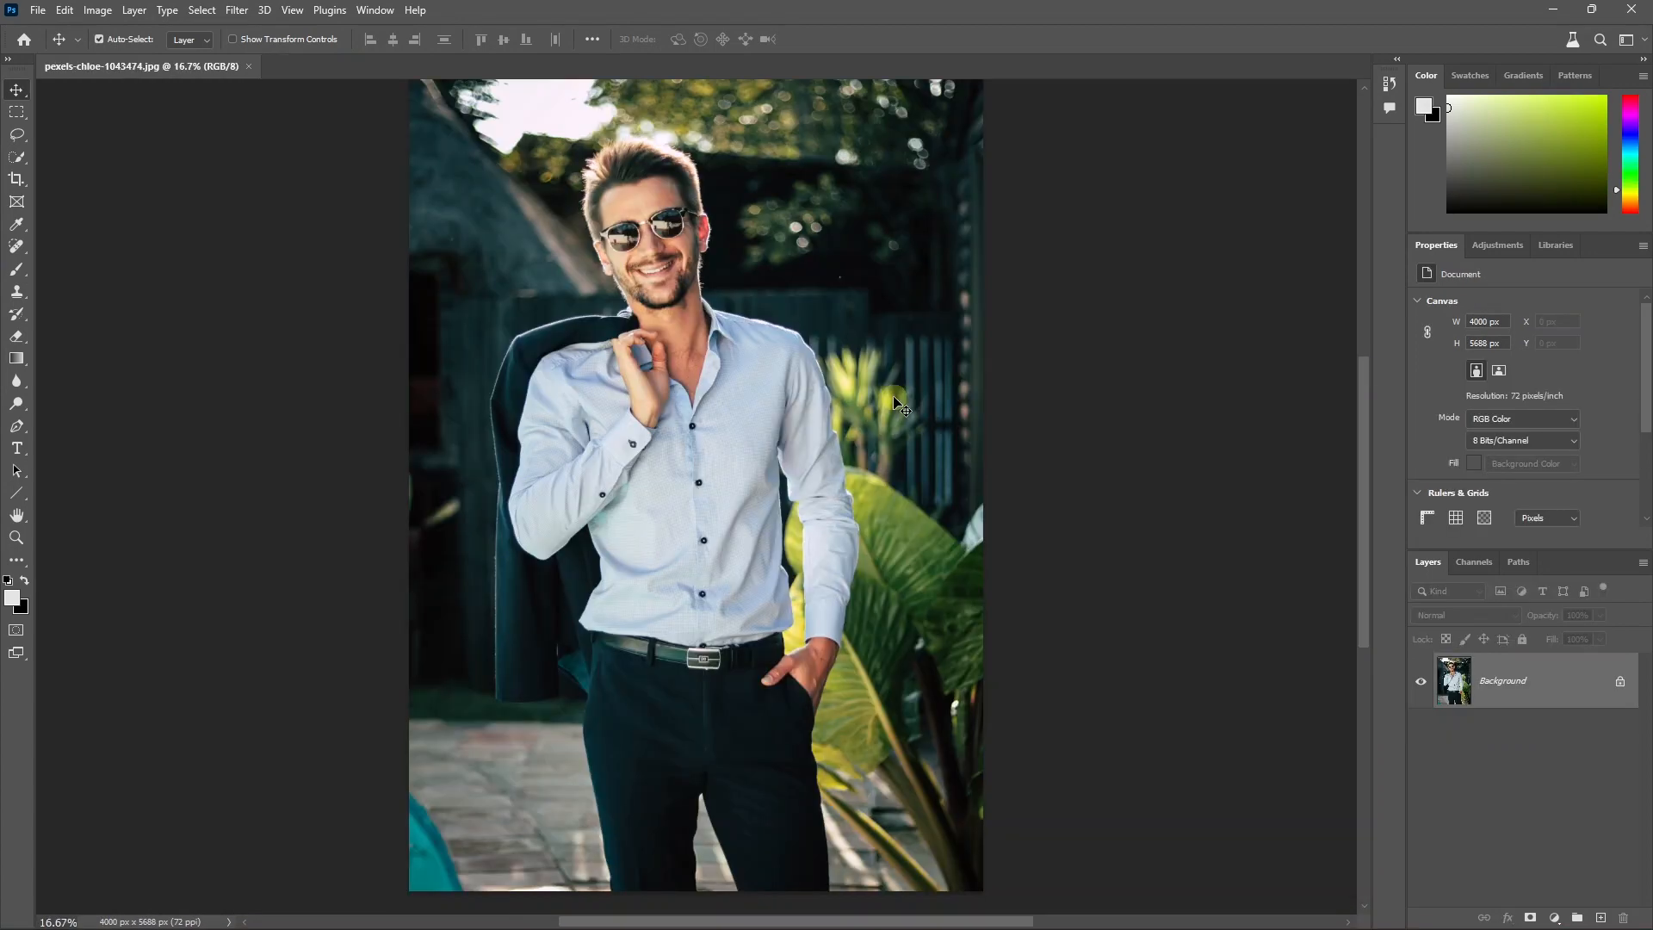
# - Select the man in the portrait photo with the automatic Subject selection
pyautogui.click(202, 11)
pyautogui.click(217, 214)
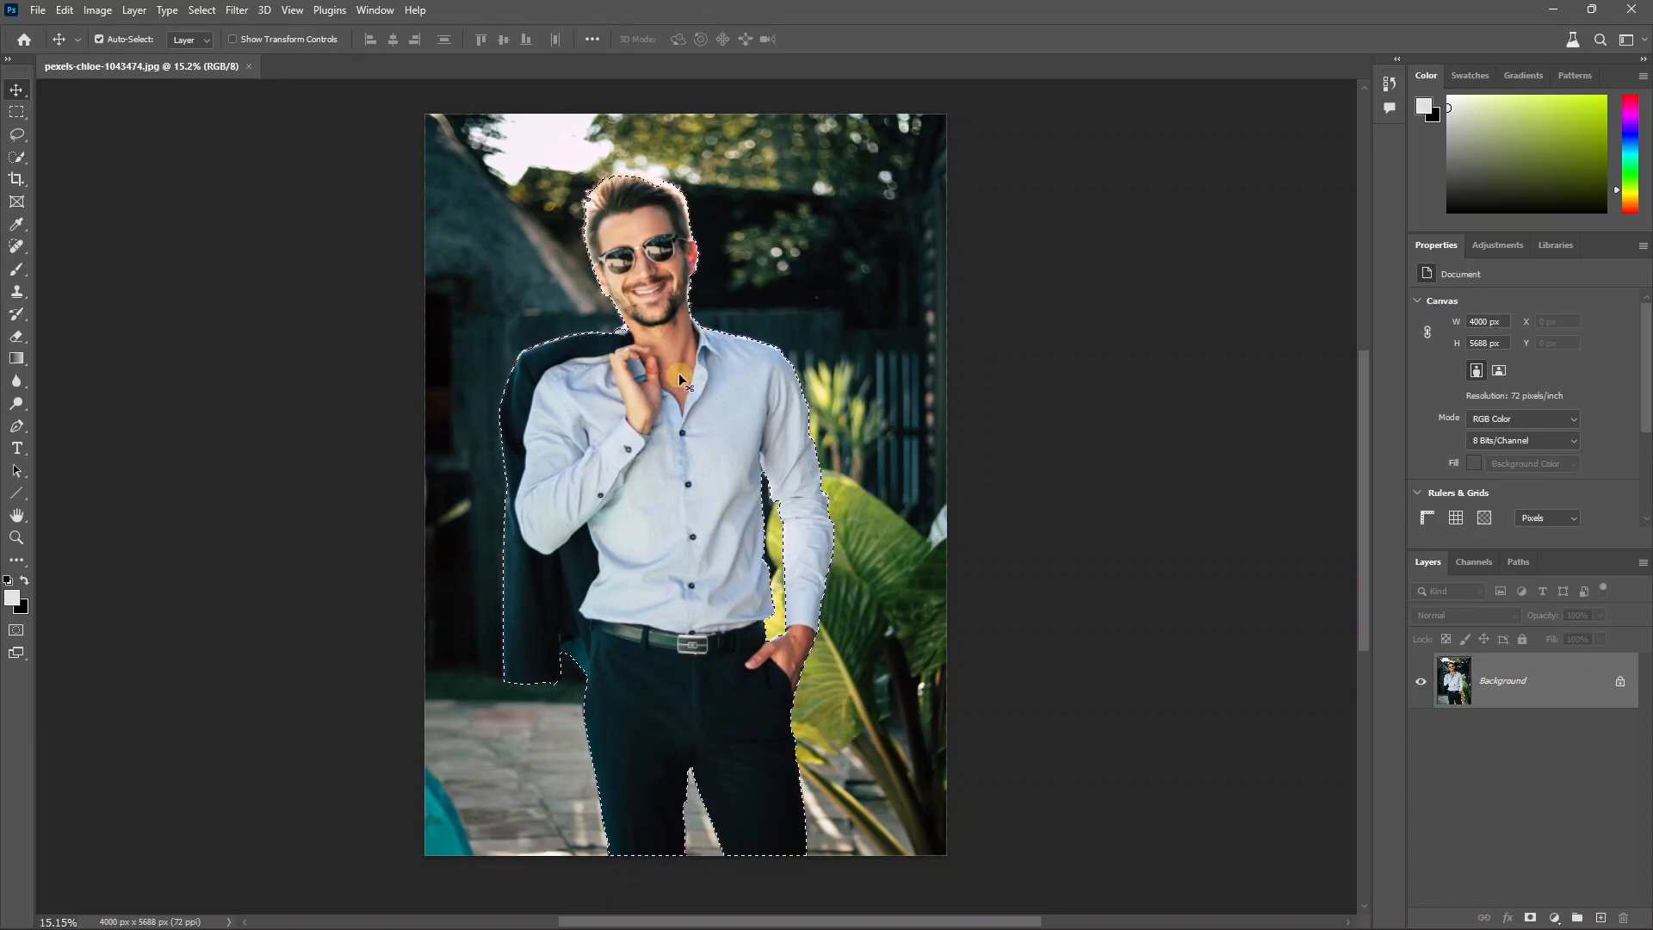
# - Try removing the man by filling the selection with Content-Aware, and clear the selection
pyautogui.hotkey('shift', 'F5')
pyautogui.click(831, 227)
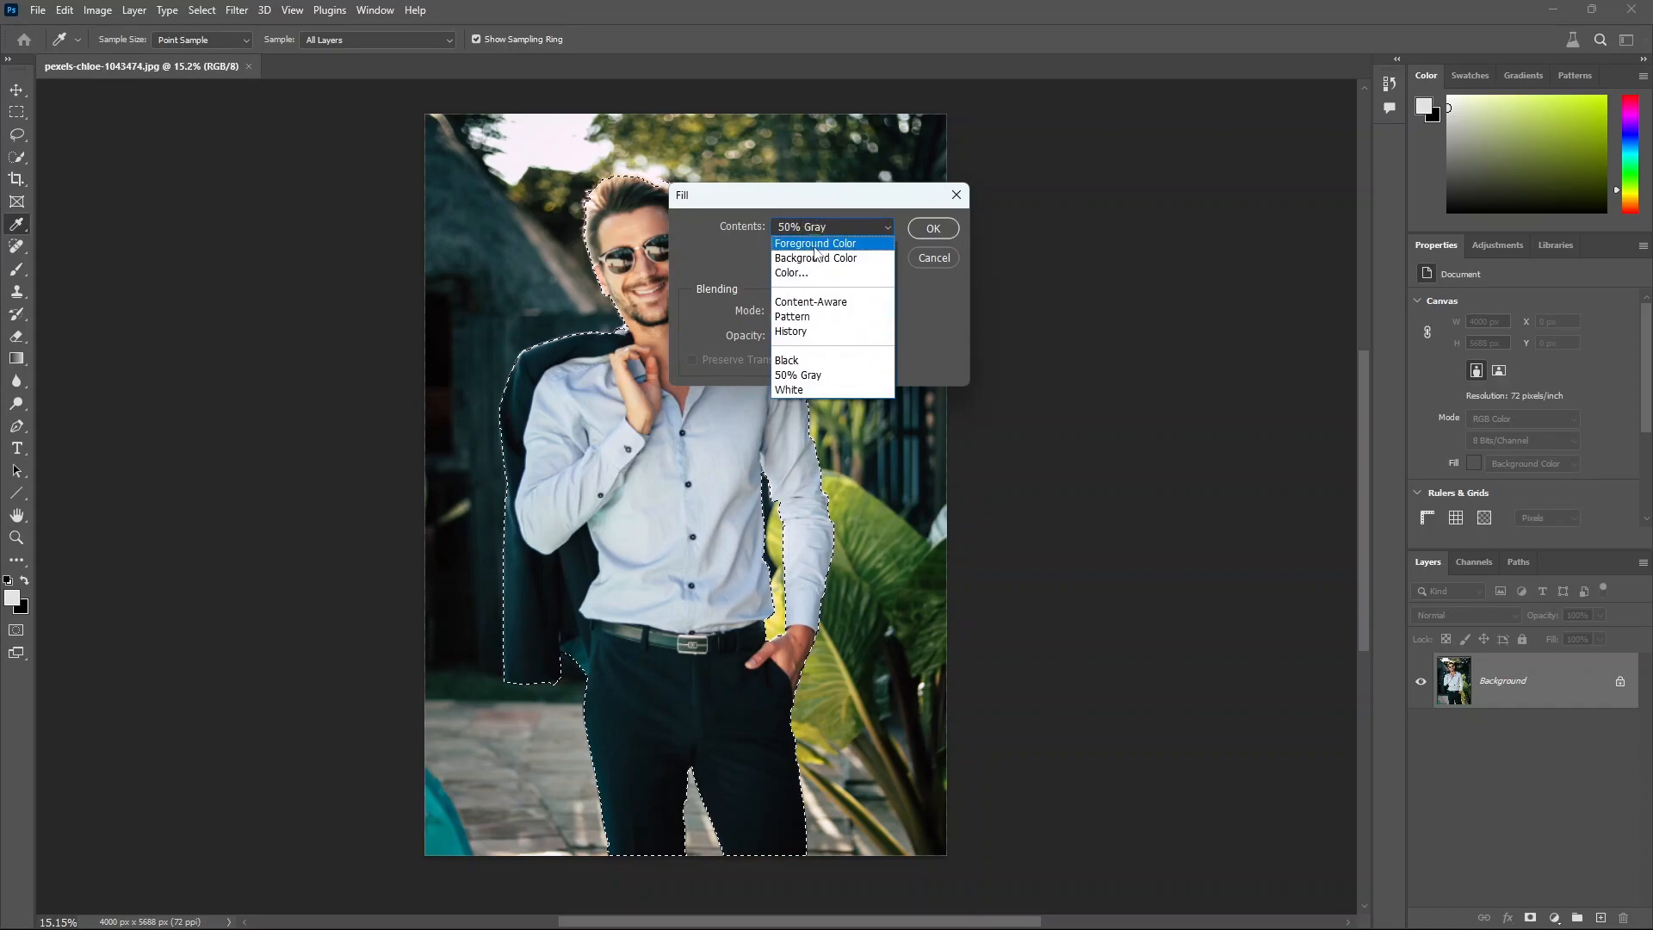
pyautogui.click(817, 301)
pyautogui.click(932, 229)
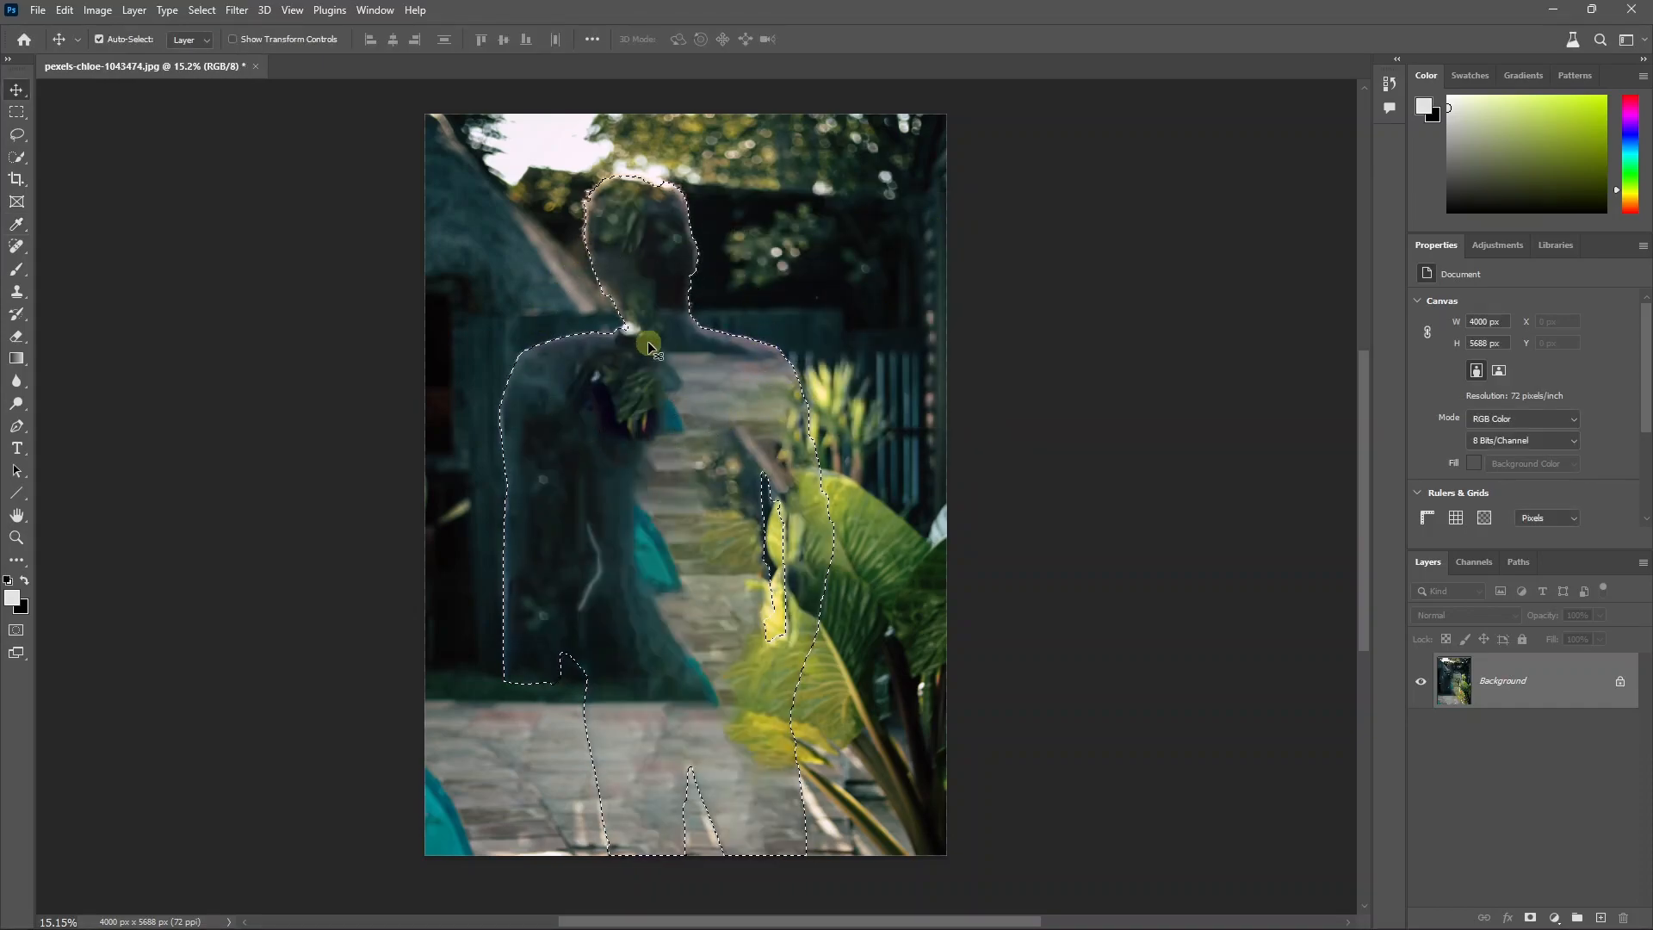
pyautogui.hotkey('ctrl', 'd')
pyautogui.scroll(-1, 656, 353)
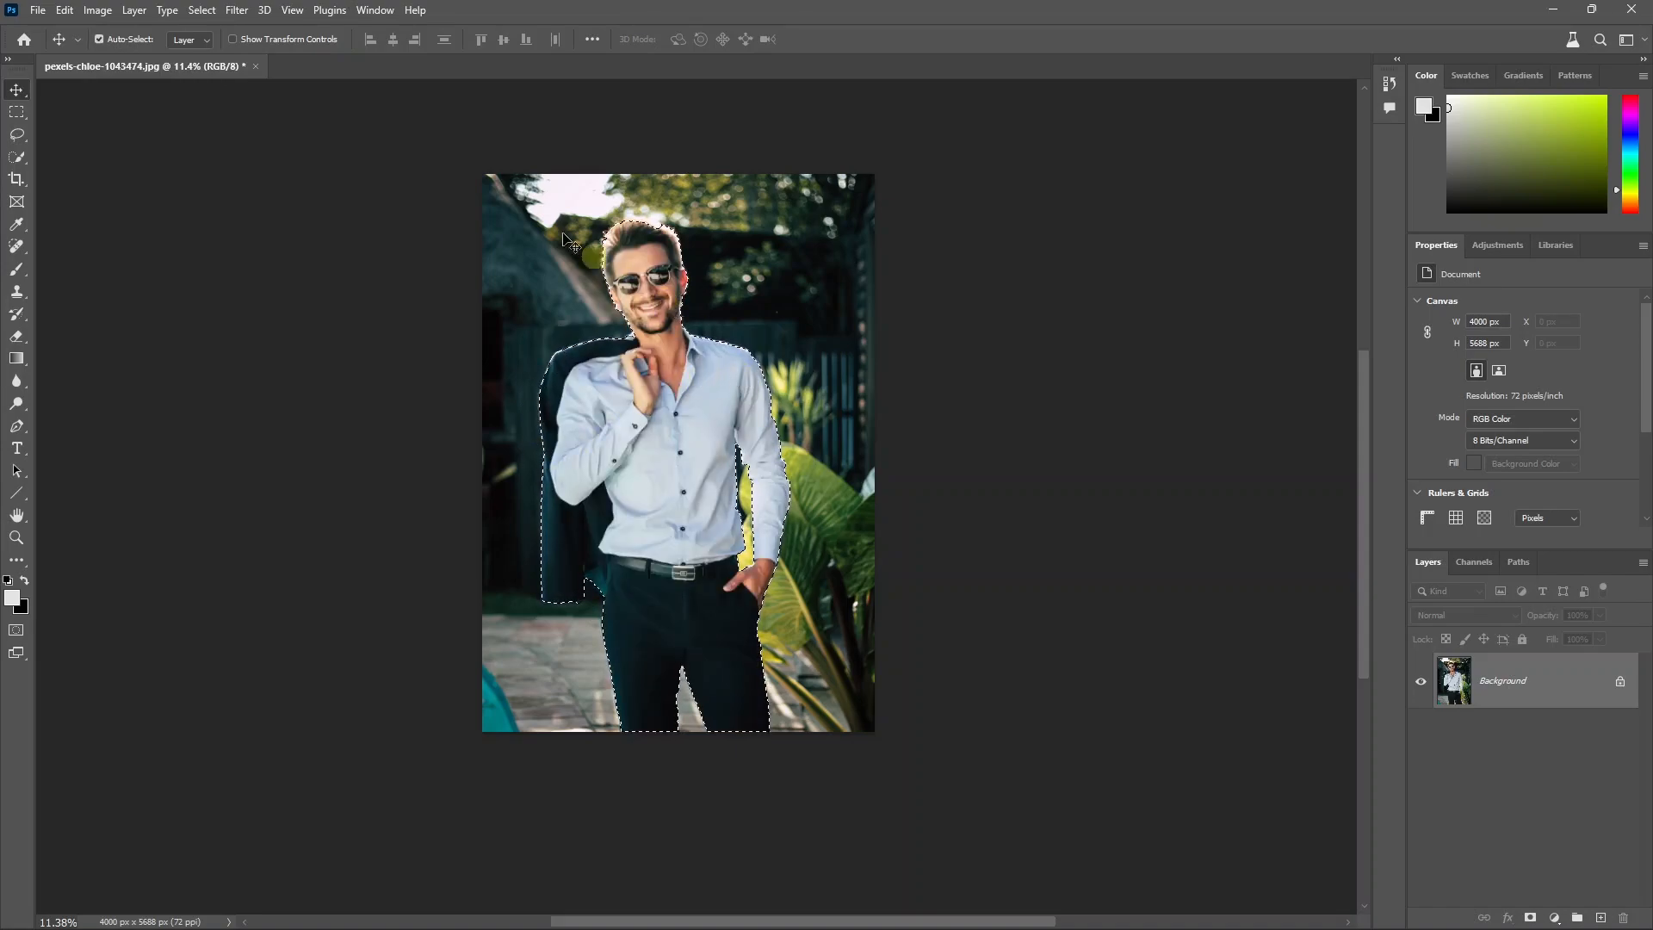
# - Expand the selection around the man by 30 pixels and check the outline near his neck and shoulder
pyautogui.click(199, 10)
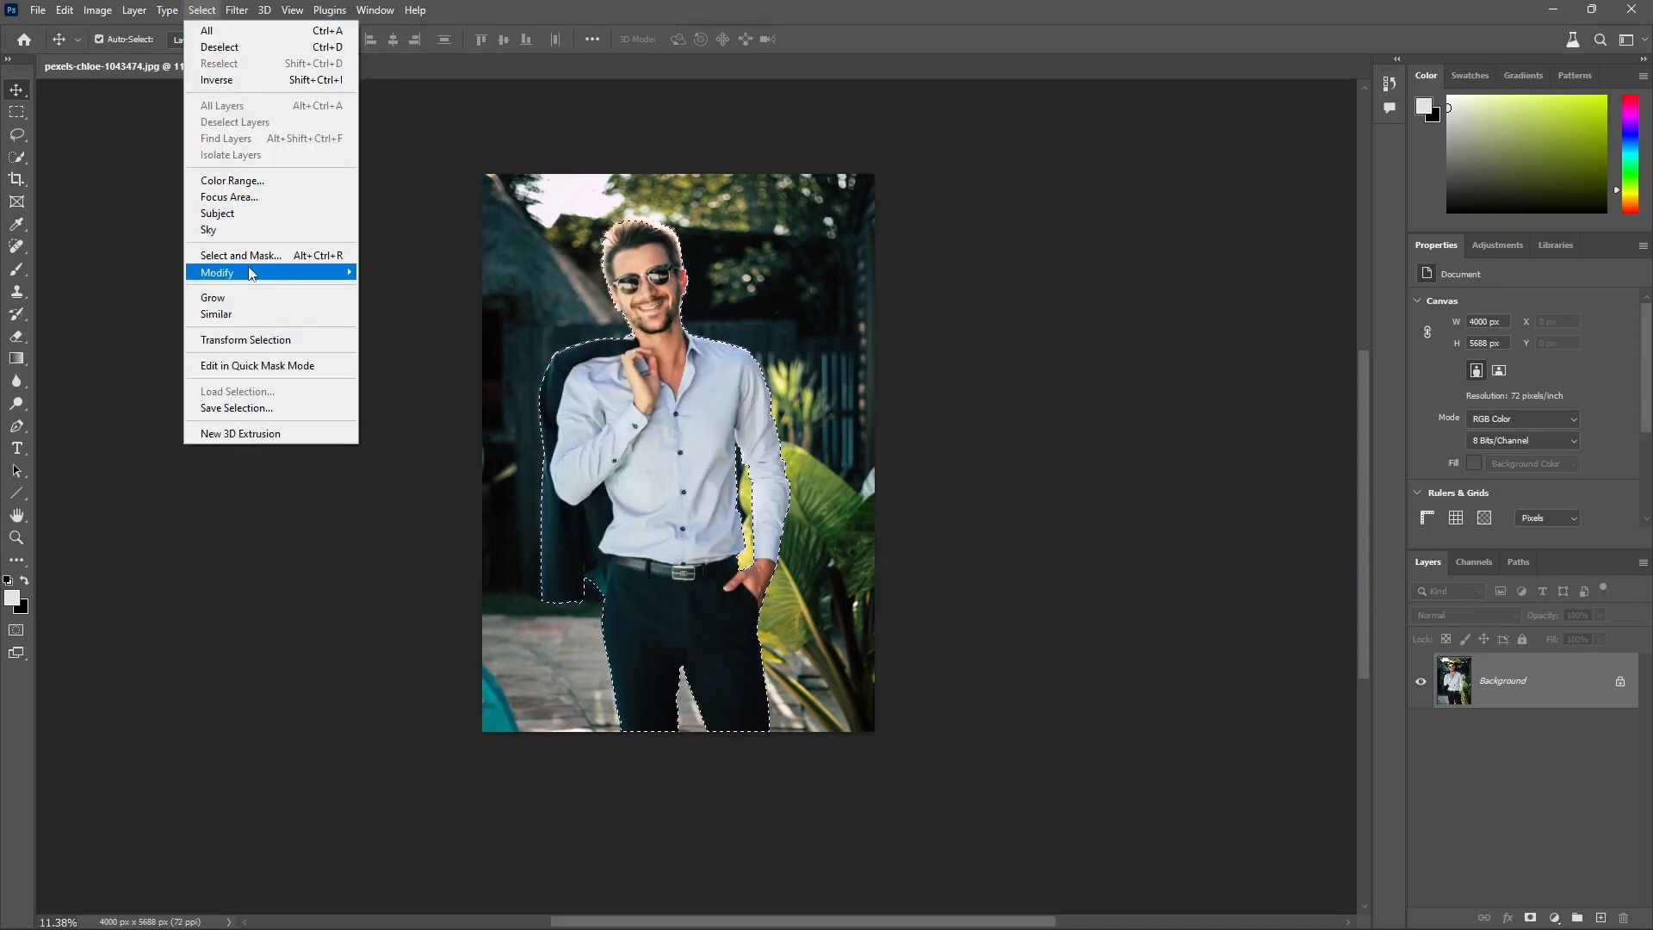
pyautogui.moveTo(254, 273)
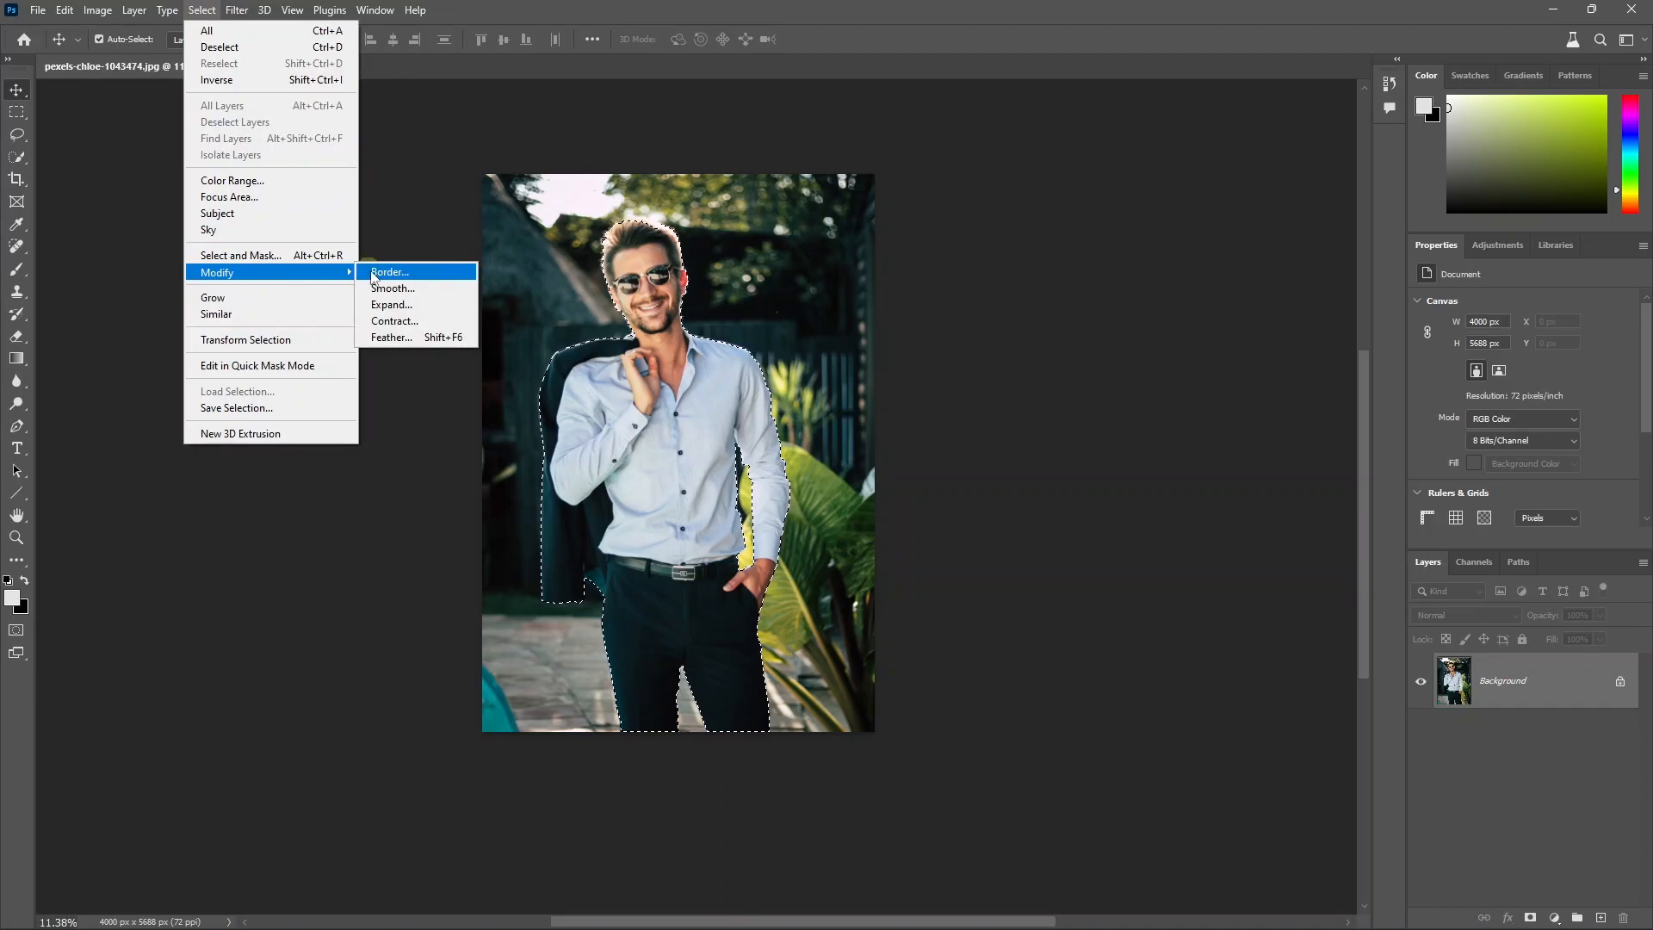
pyautogui.click(413, 305)
pyautogui.write('30')
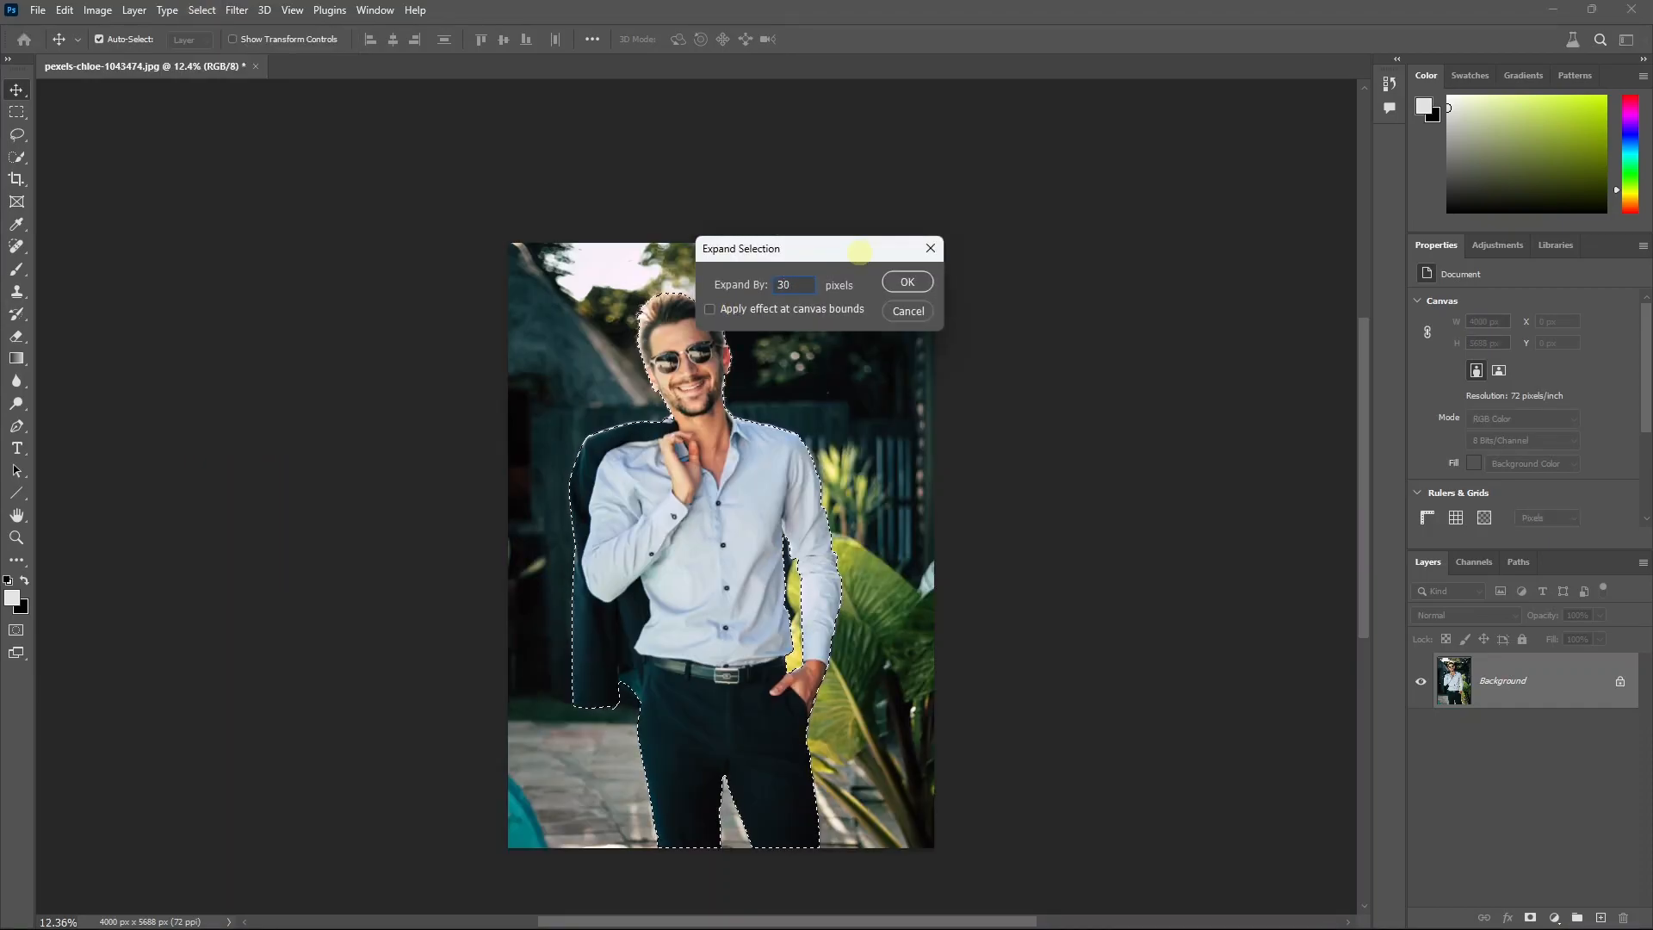
pyautogui.press('Return')
pyautogui.scroll(5, 723, 405)
pyautogui.scroll(3, 746, 435)
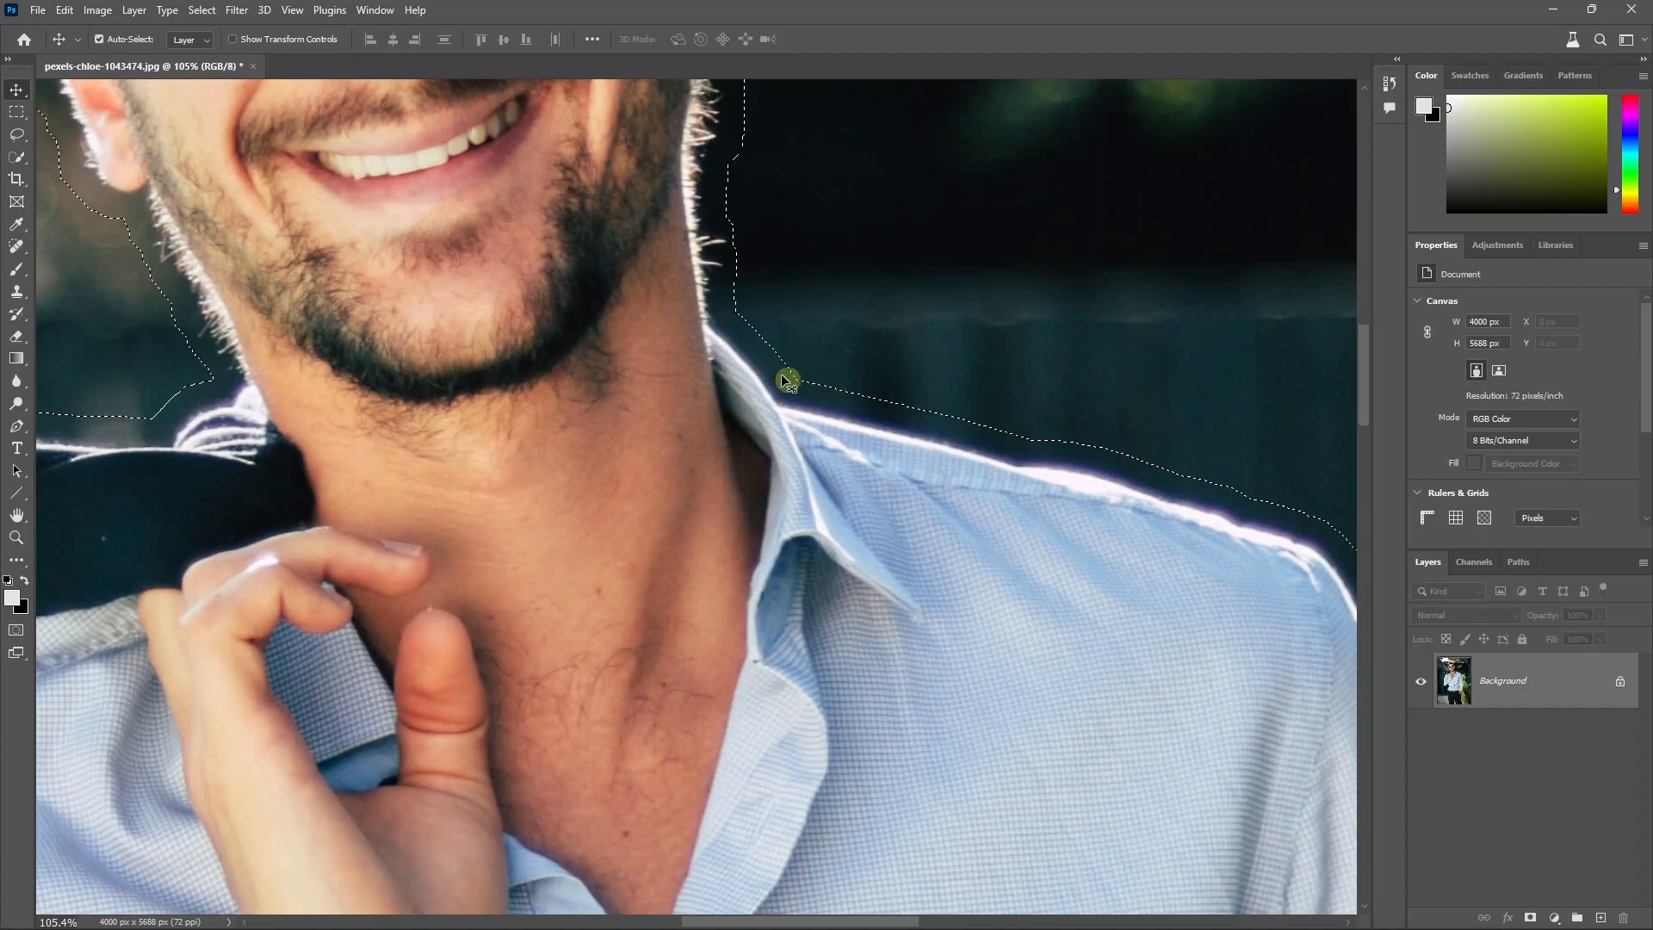
pyautogui.scroll(-5, 786, 345)
pyautogui.scroll(-5, 786, 345)
# - Replace the man inside the expanded selection with a Content-Aware fill at 100% opacity and deselect
pyautogui.hotkey('shift', 'BackSpace')
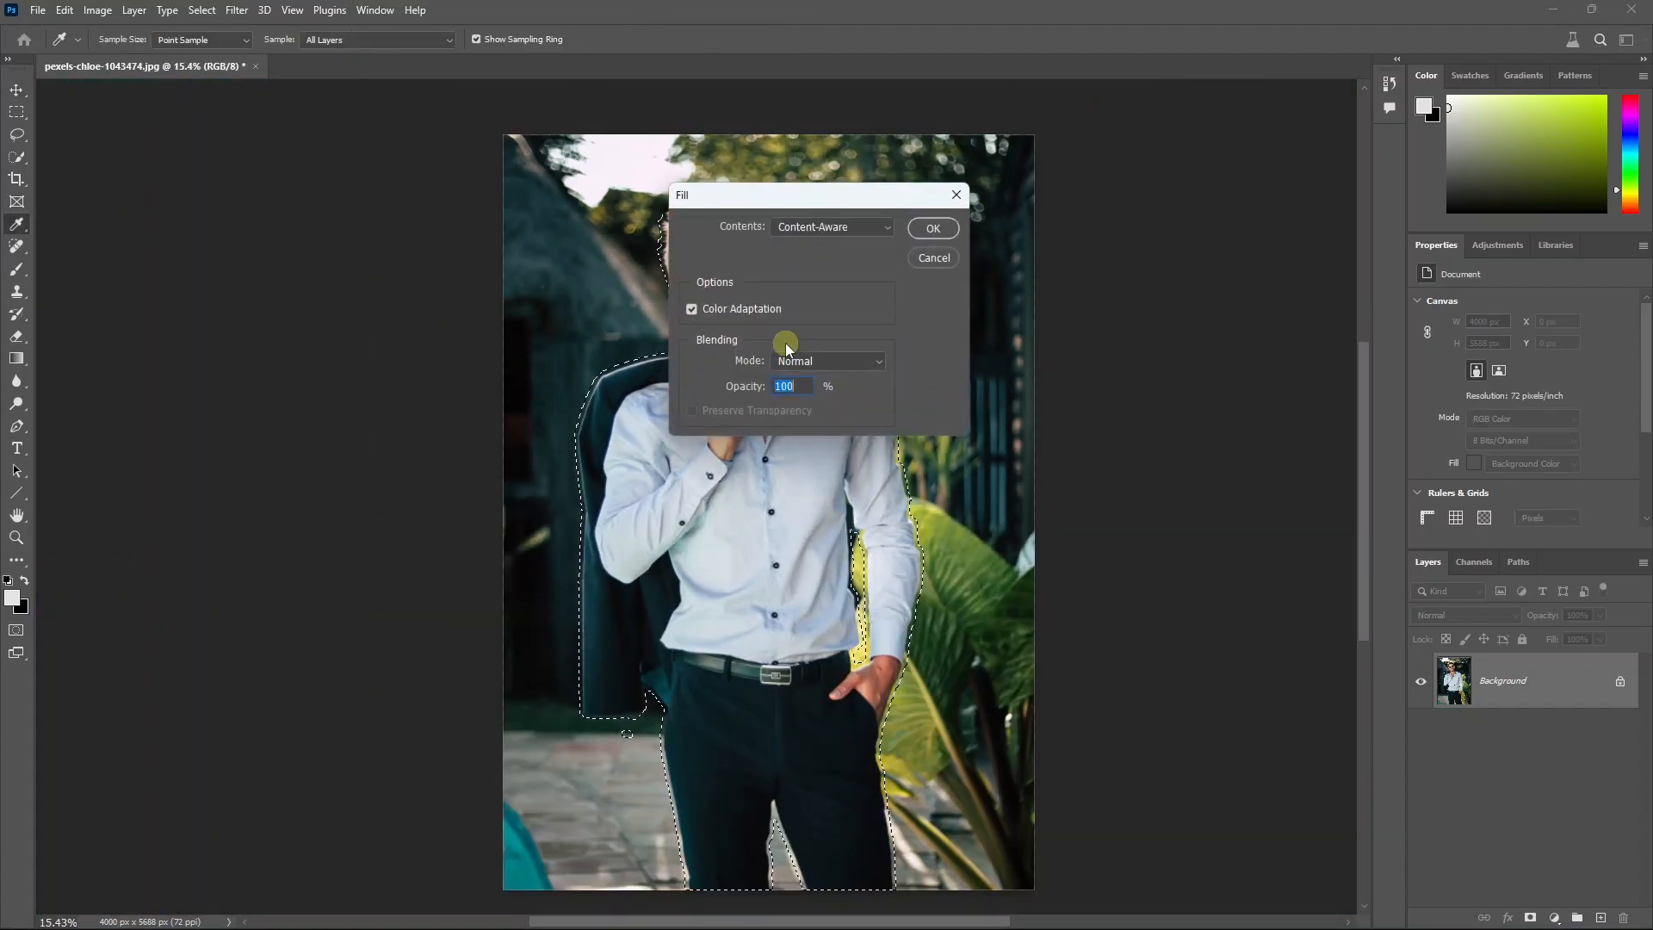
pyautogui.click(930, 227)
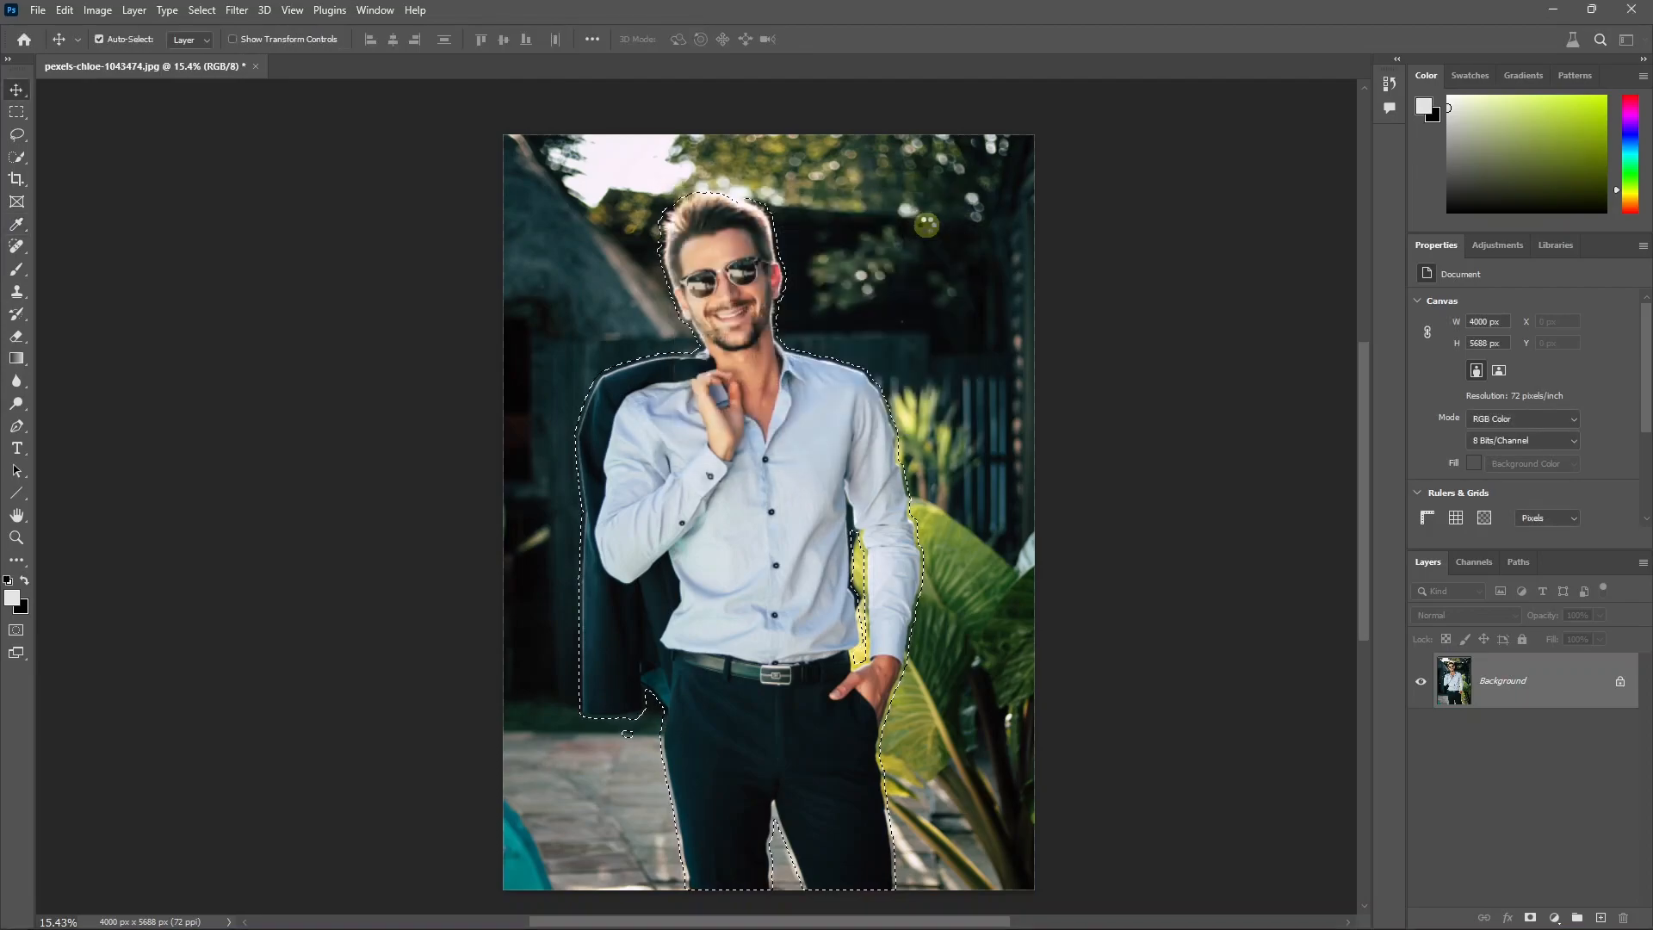
pyautogui.hotkey('ctrl', 'd')
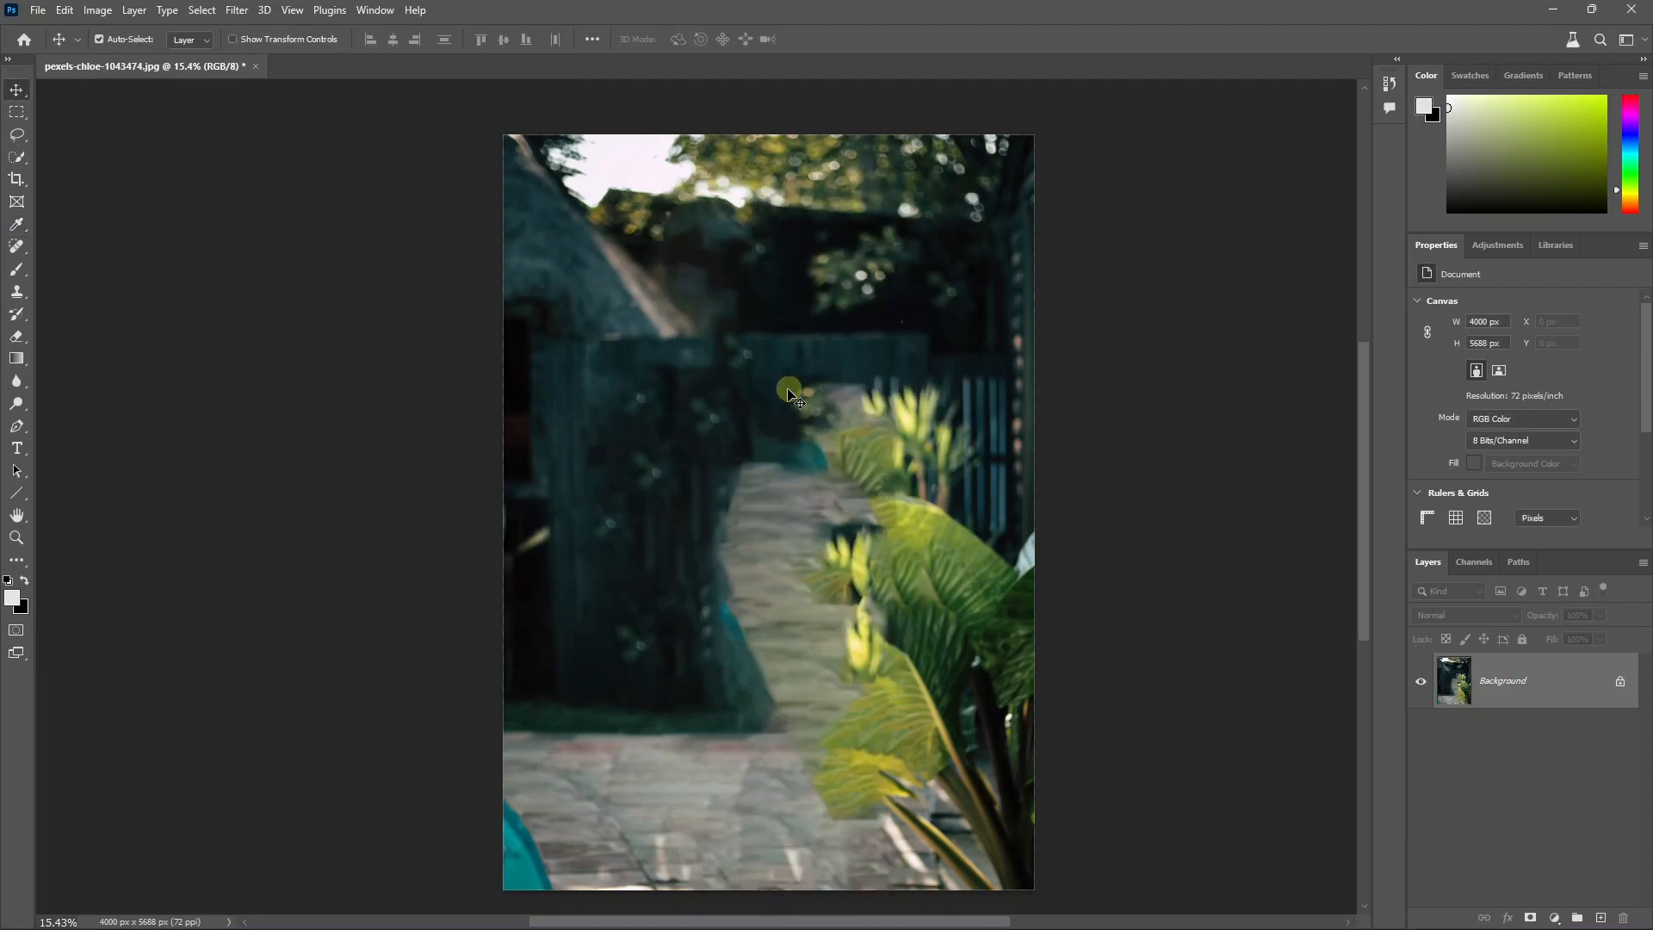
pyautogui.scroll(-2, 759, 434)
pyautogui.scroll(2, 664, 433)
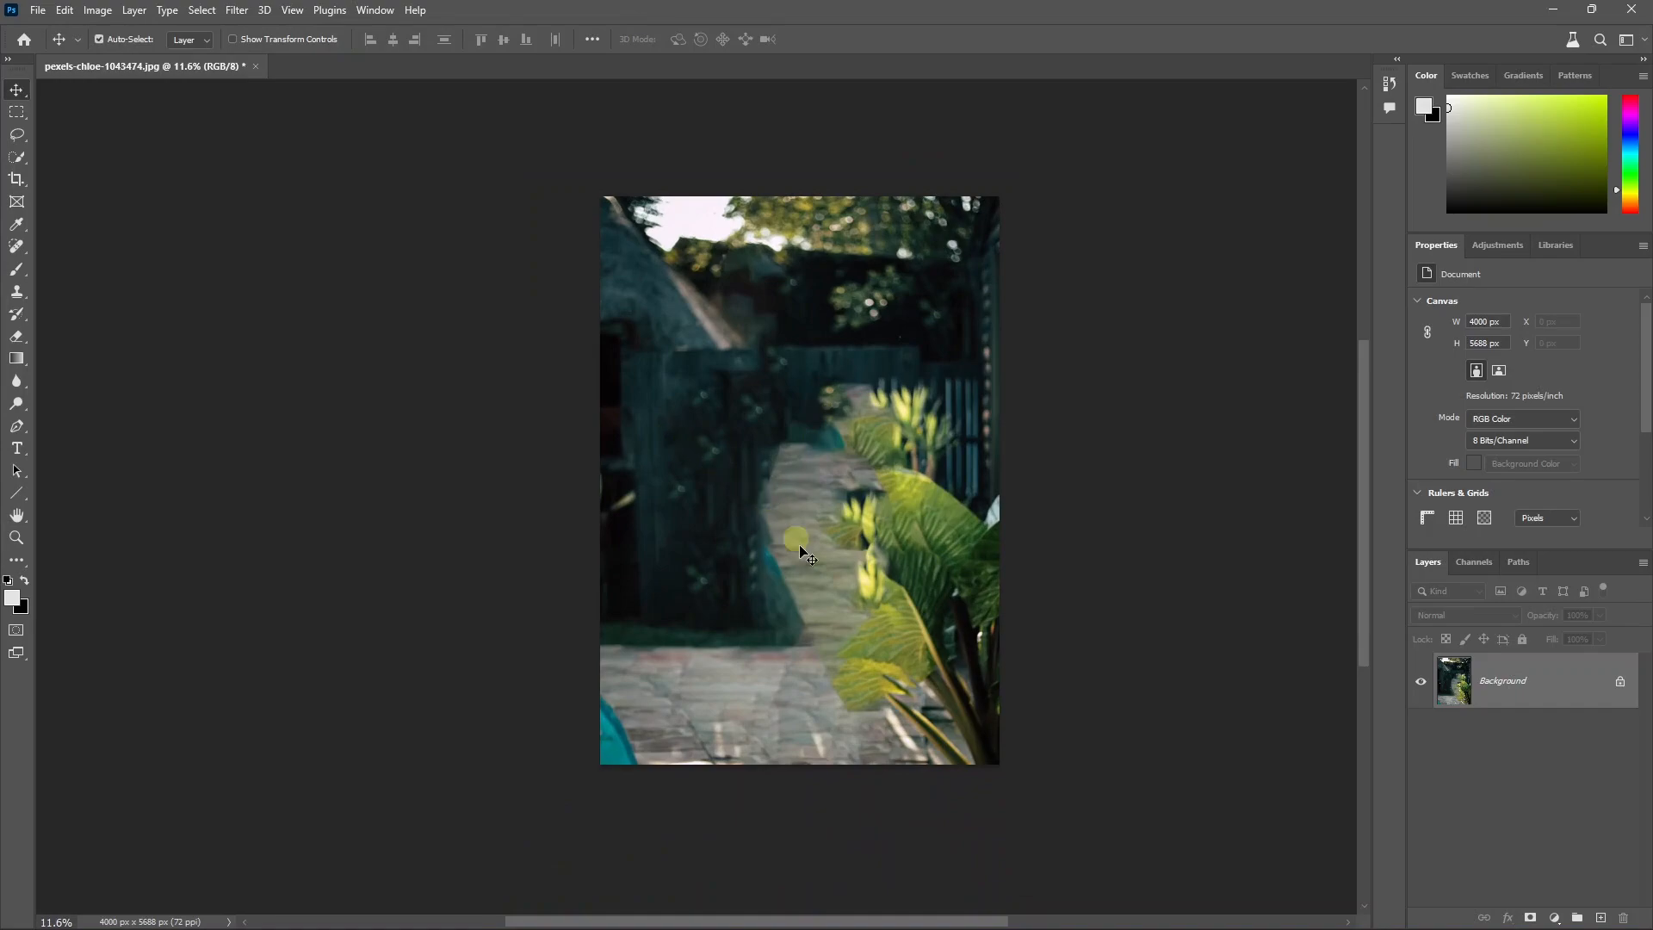
pyautogui.scroll(-1, 786, 528)
# - Switch to the Clone Stamp tool and enlarge its brush to 500 px for retouching the filled background
pyautogui.press('s')
pyautogui.press(']')
pyautogui.press(']')
pyautogui.press(']')
pyautogui.press(']')
pyautogui.press(']')
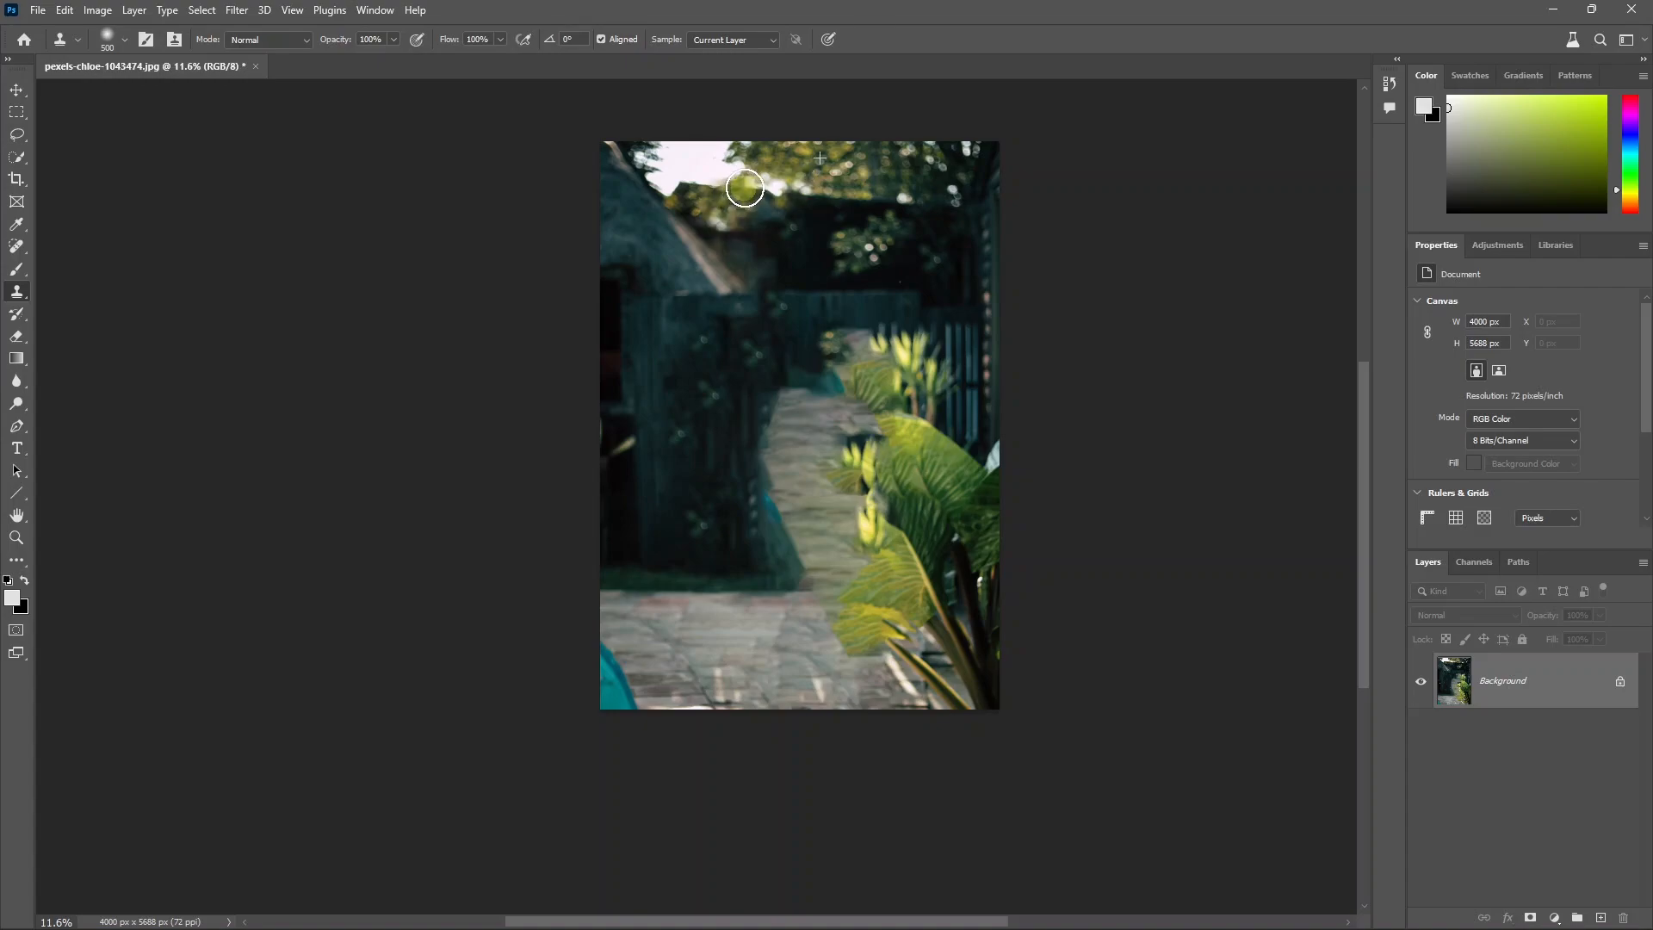
pyautogui.scroll(-1, 851, 395)
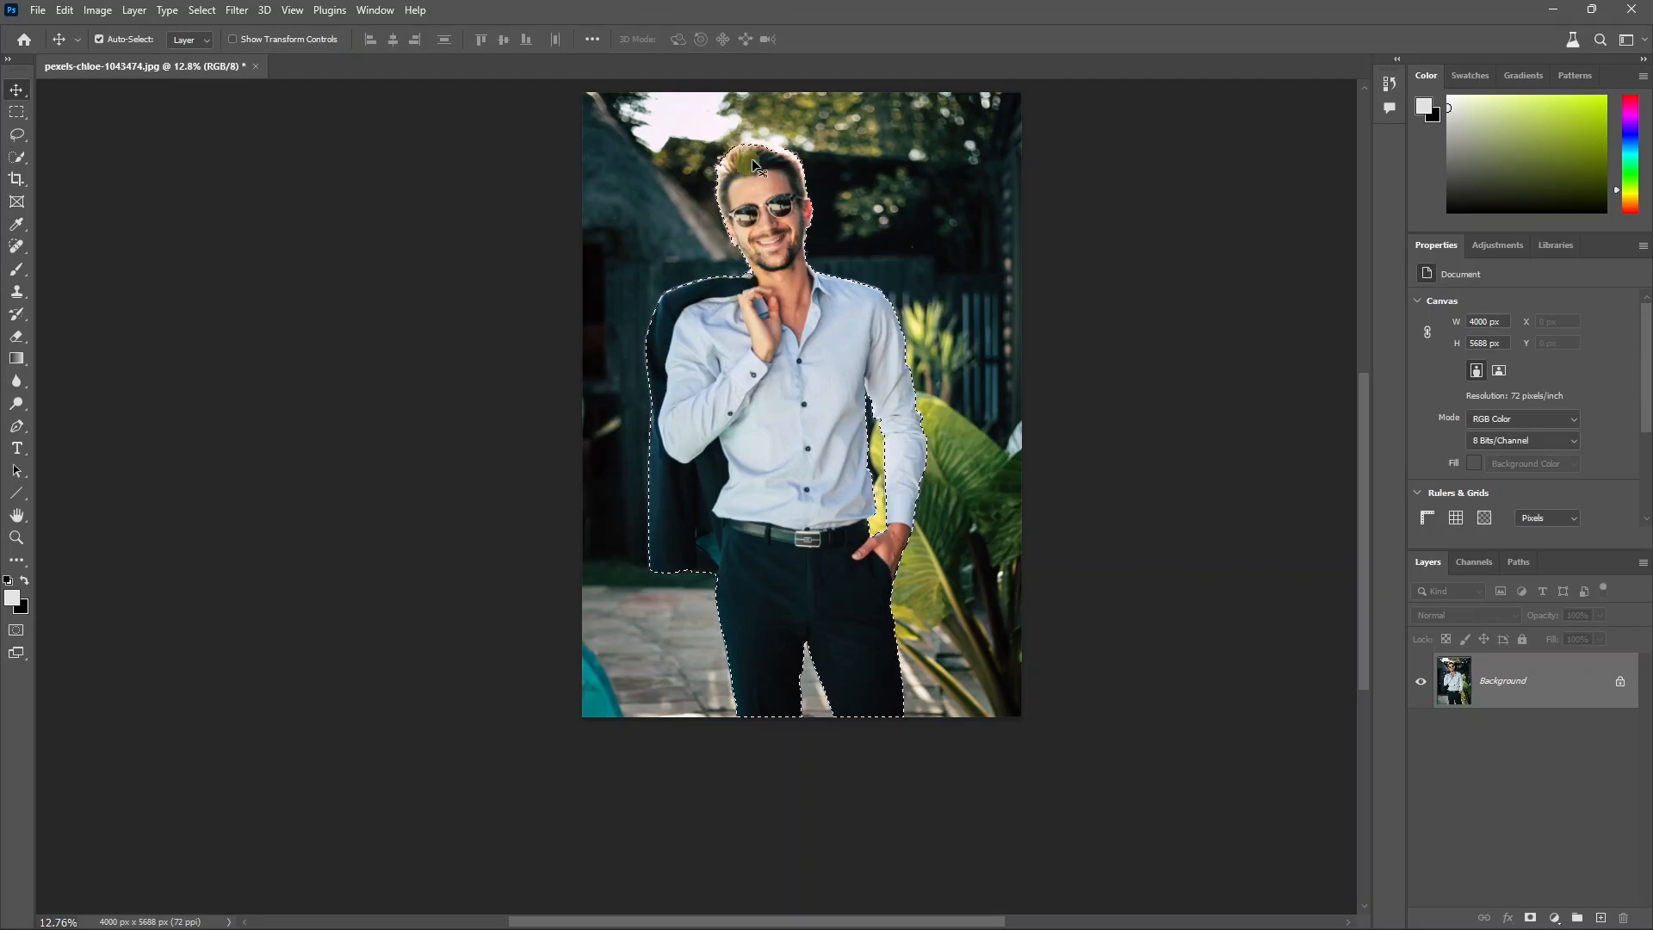
# - Hide the background with a layer mask made from the man's selection and inspect the edges around his head, neck and shoulders
pyautogui.click(1530, 917)
pyautogui.scroll(5, 762, 225)
pyautogui.scroll(2, 762, 225)
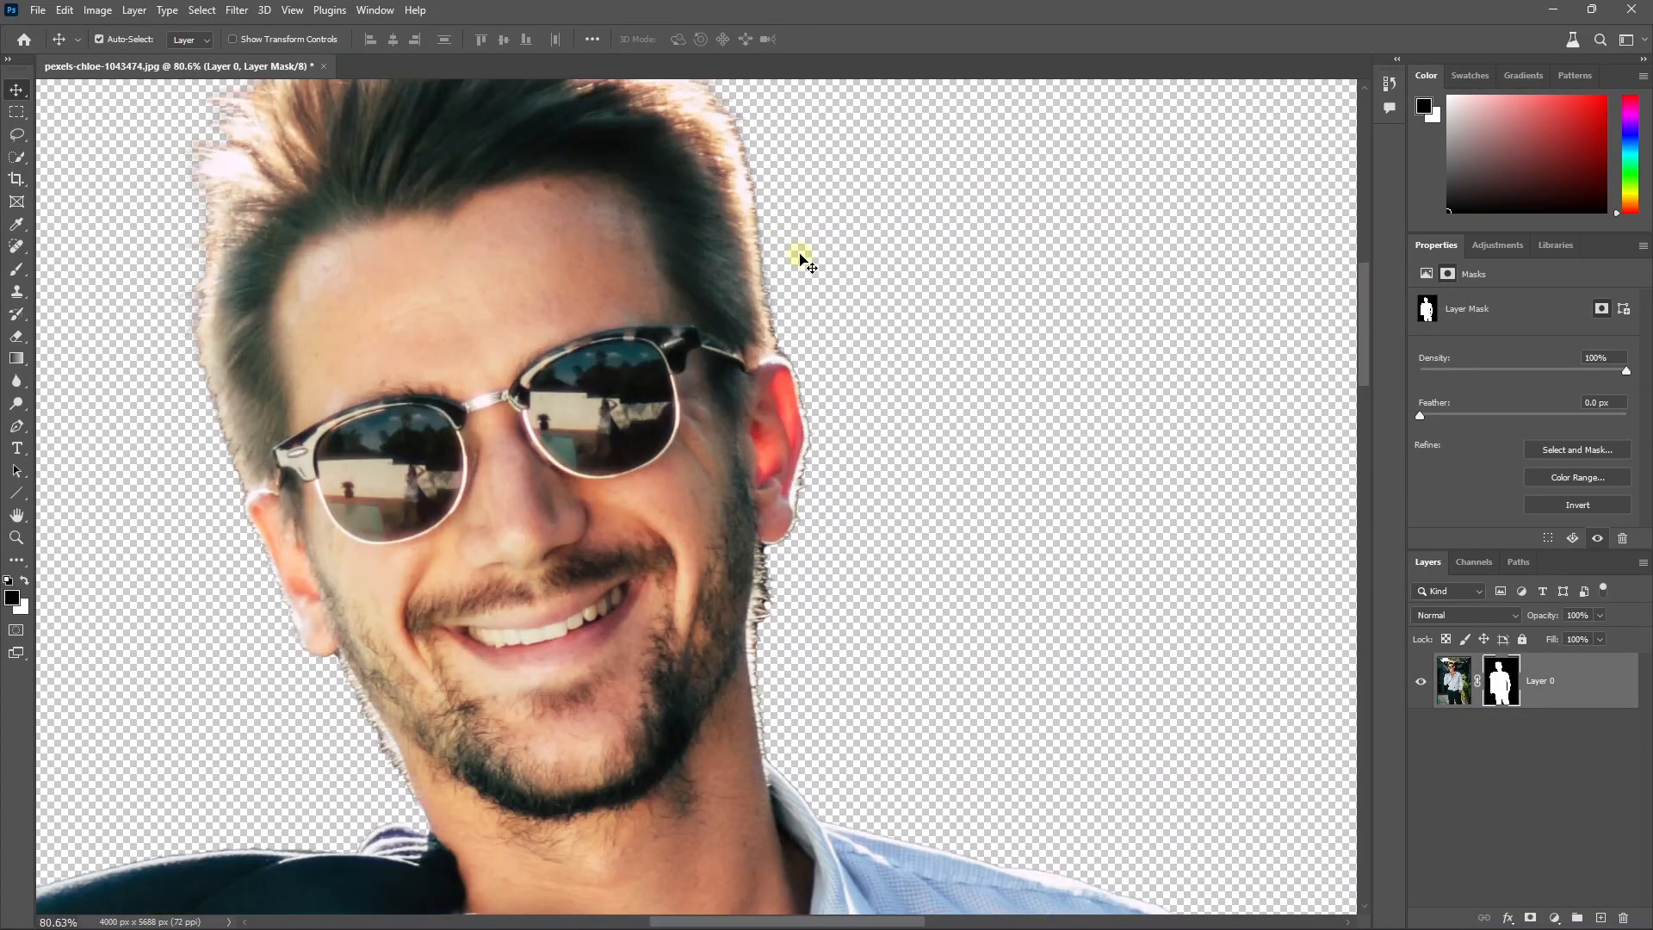
pyautogui.scroll(3, 793, 262)
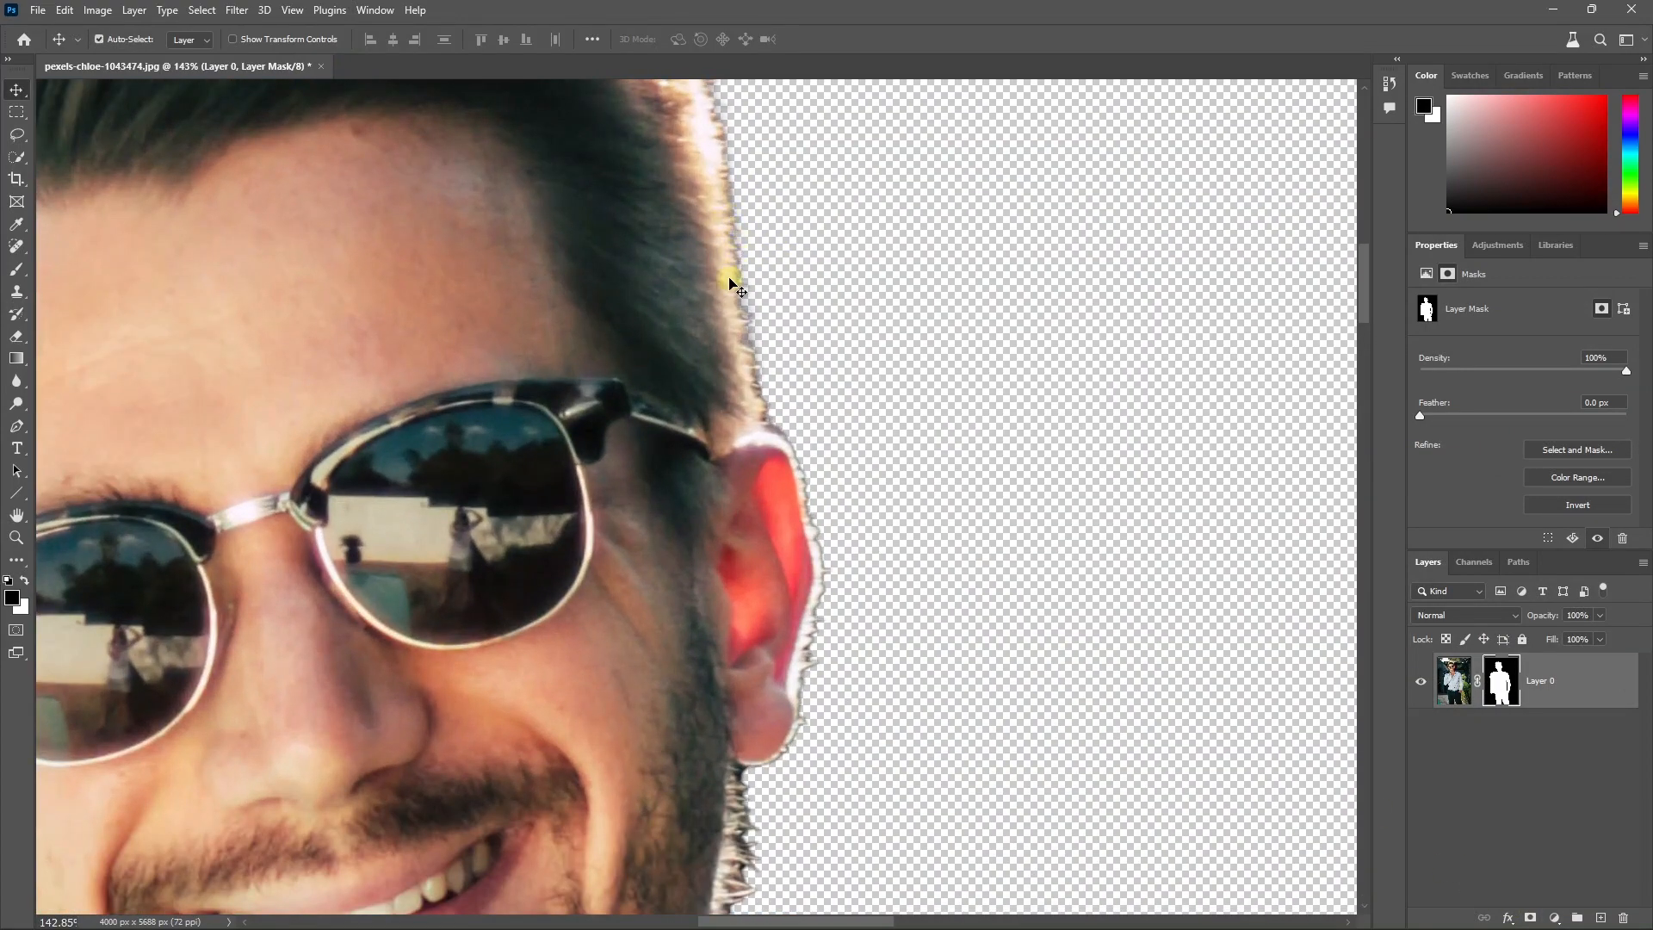
pyautogui.scroll(-4, 751, 362)
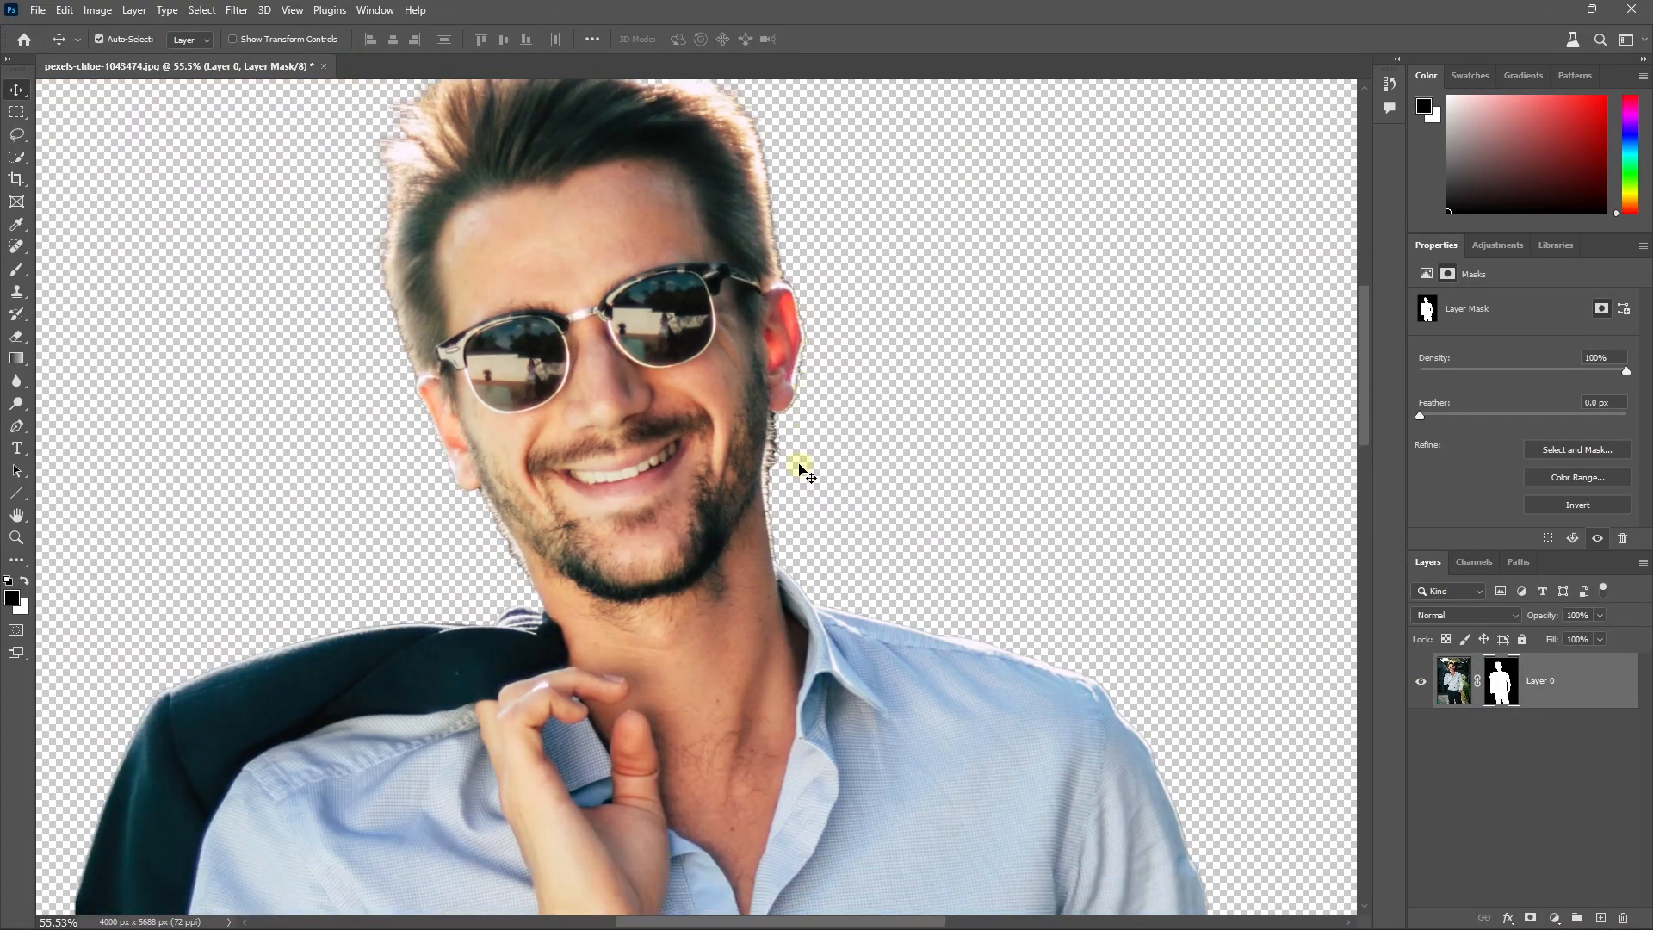
pyautogui.scroll(-3, 793, 462)
pyautogui.scroll(3, 504, 547)
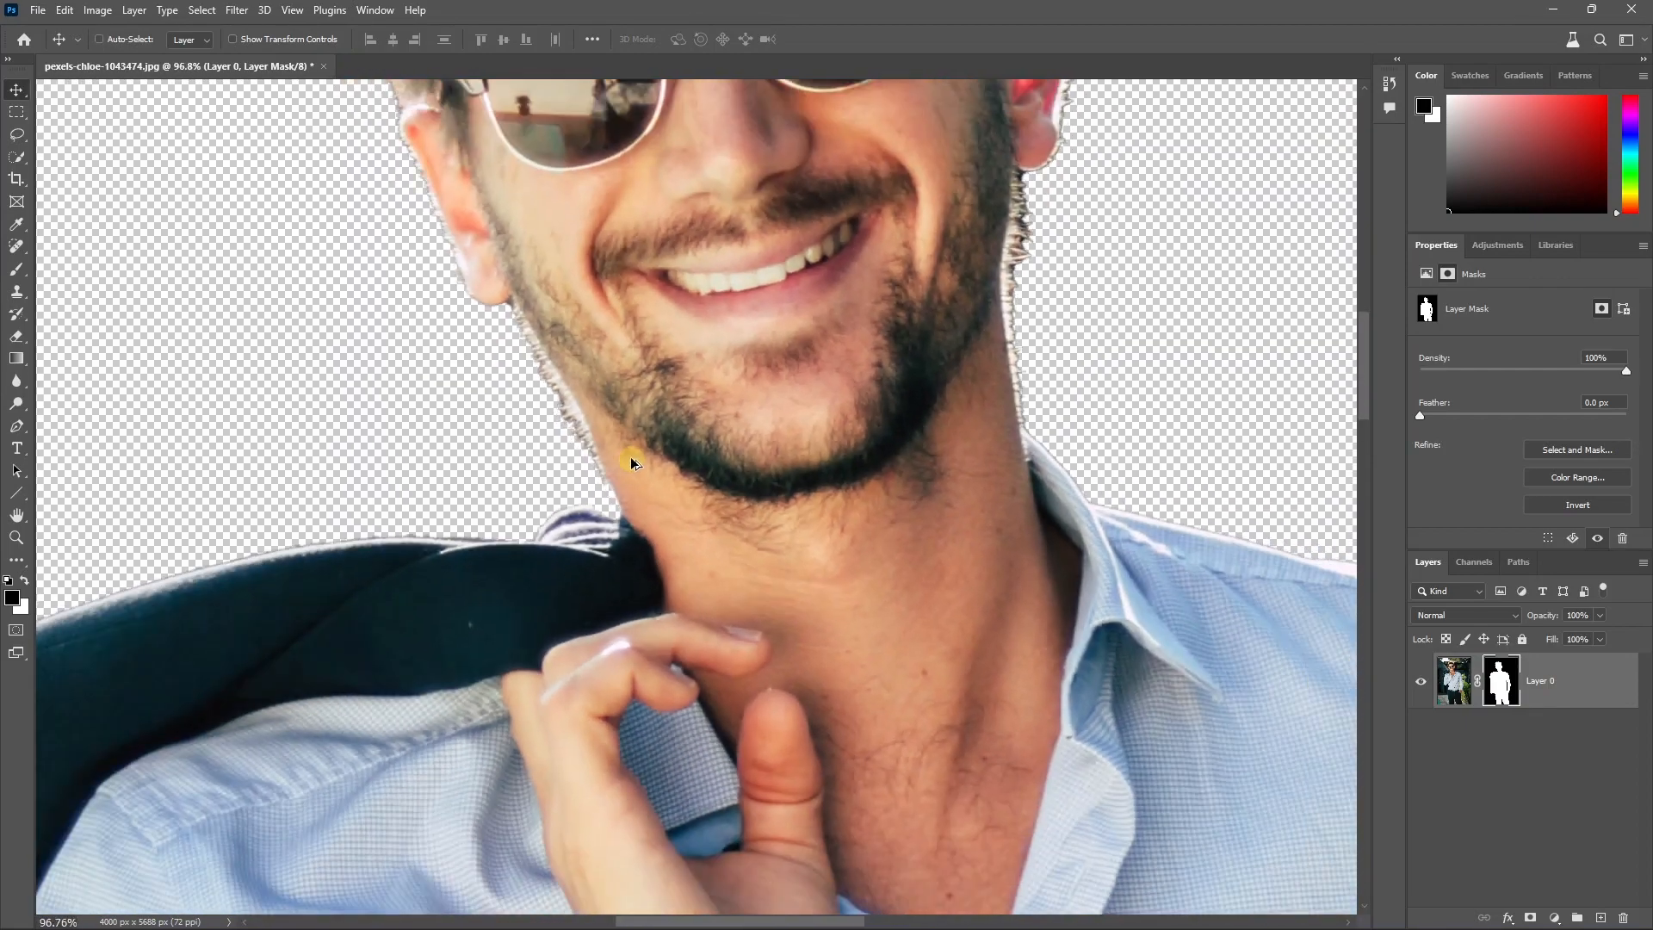
pyautogui.scroll(-4, 606, 430)
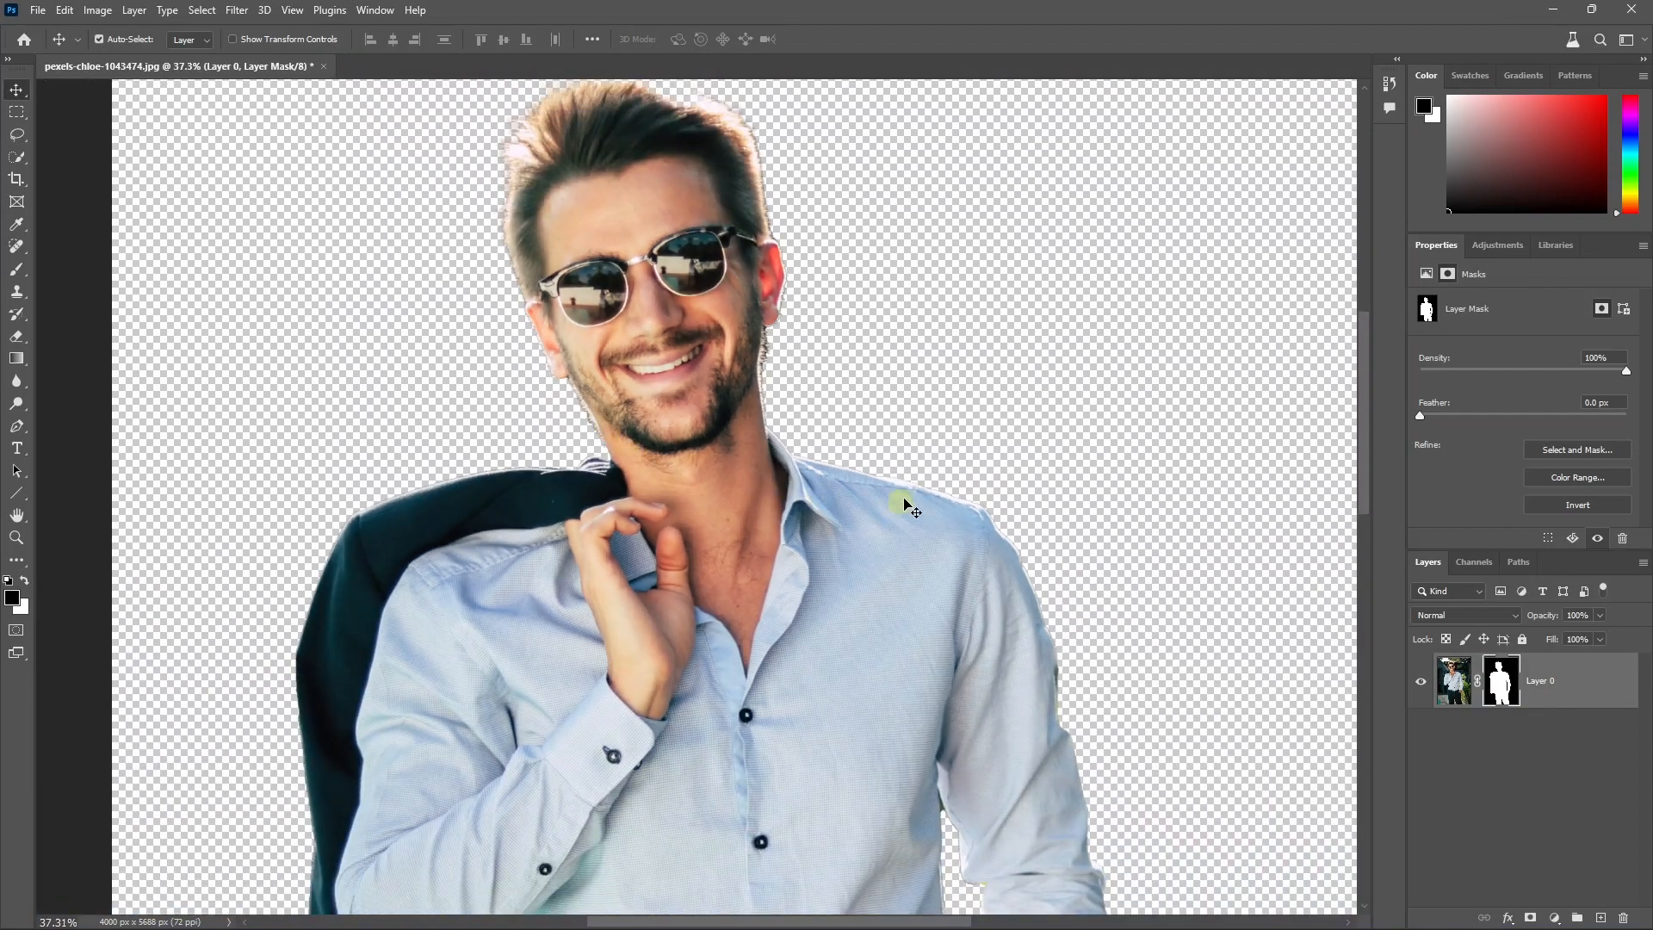
pyautogui.scroll(5, 901, 506)
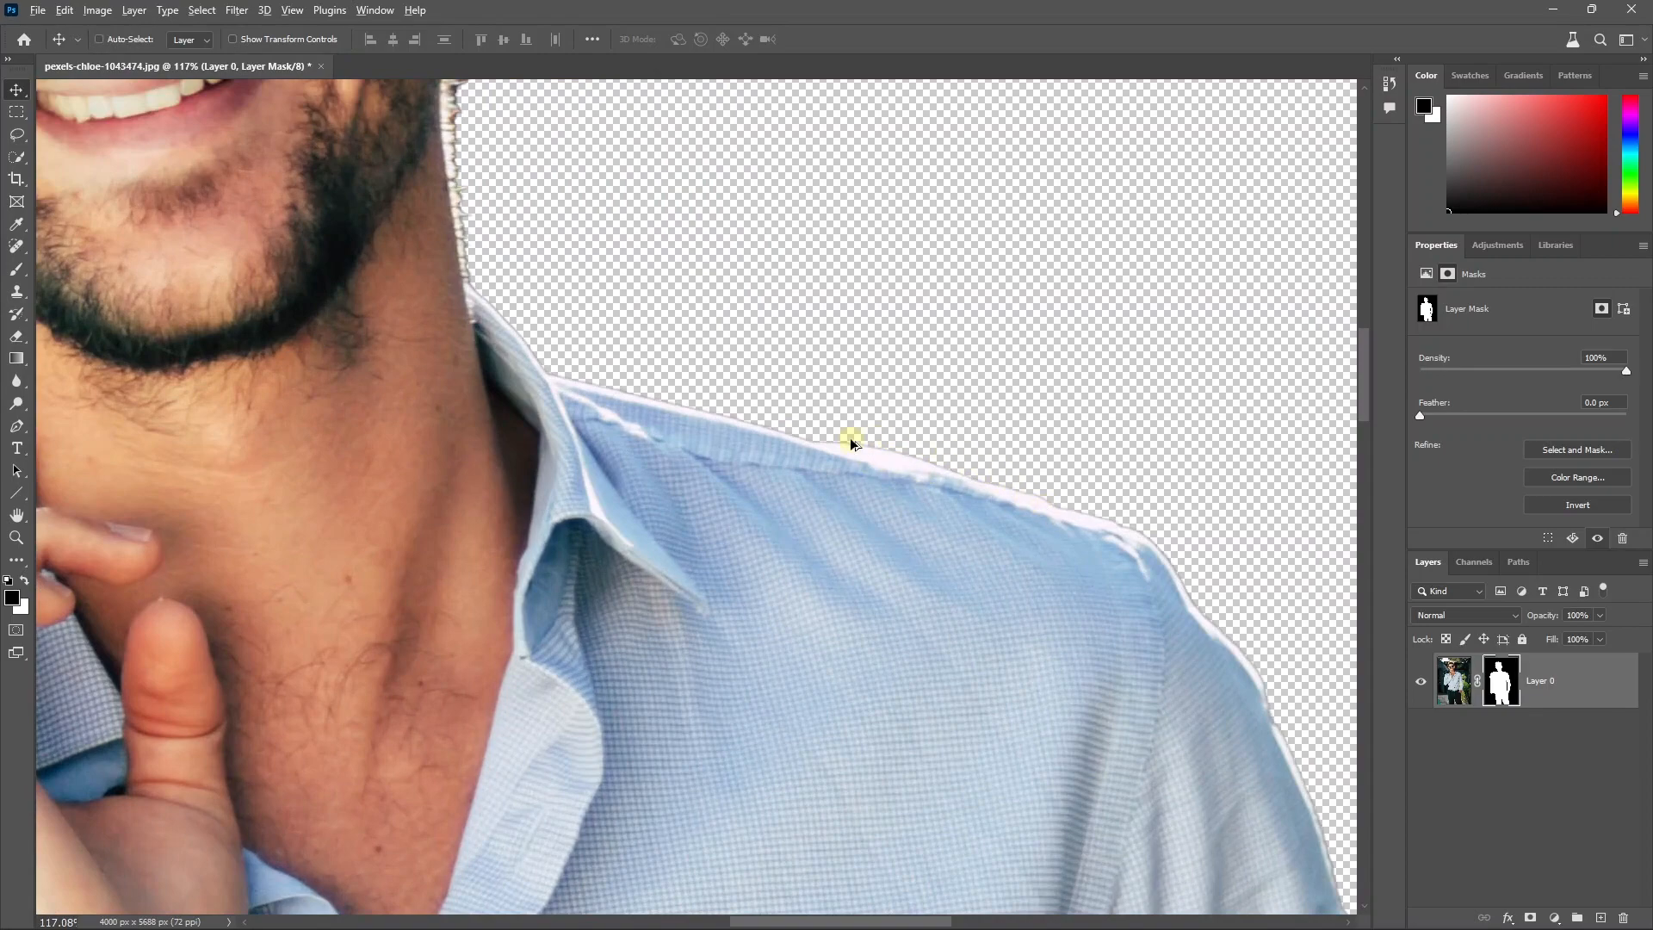
pyautogui.scroll(-3, 851, 442)
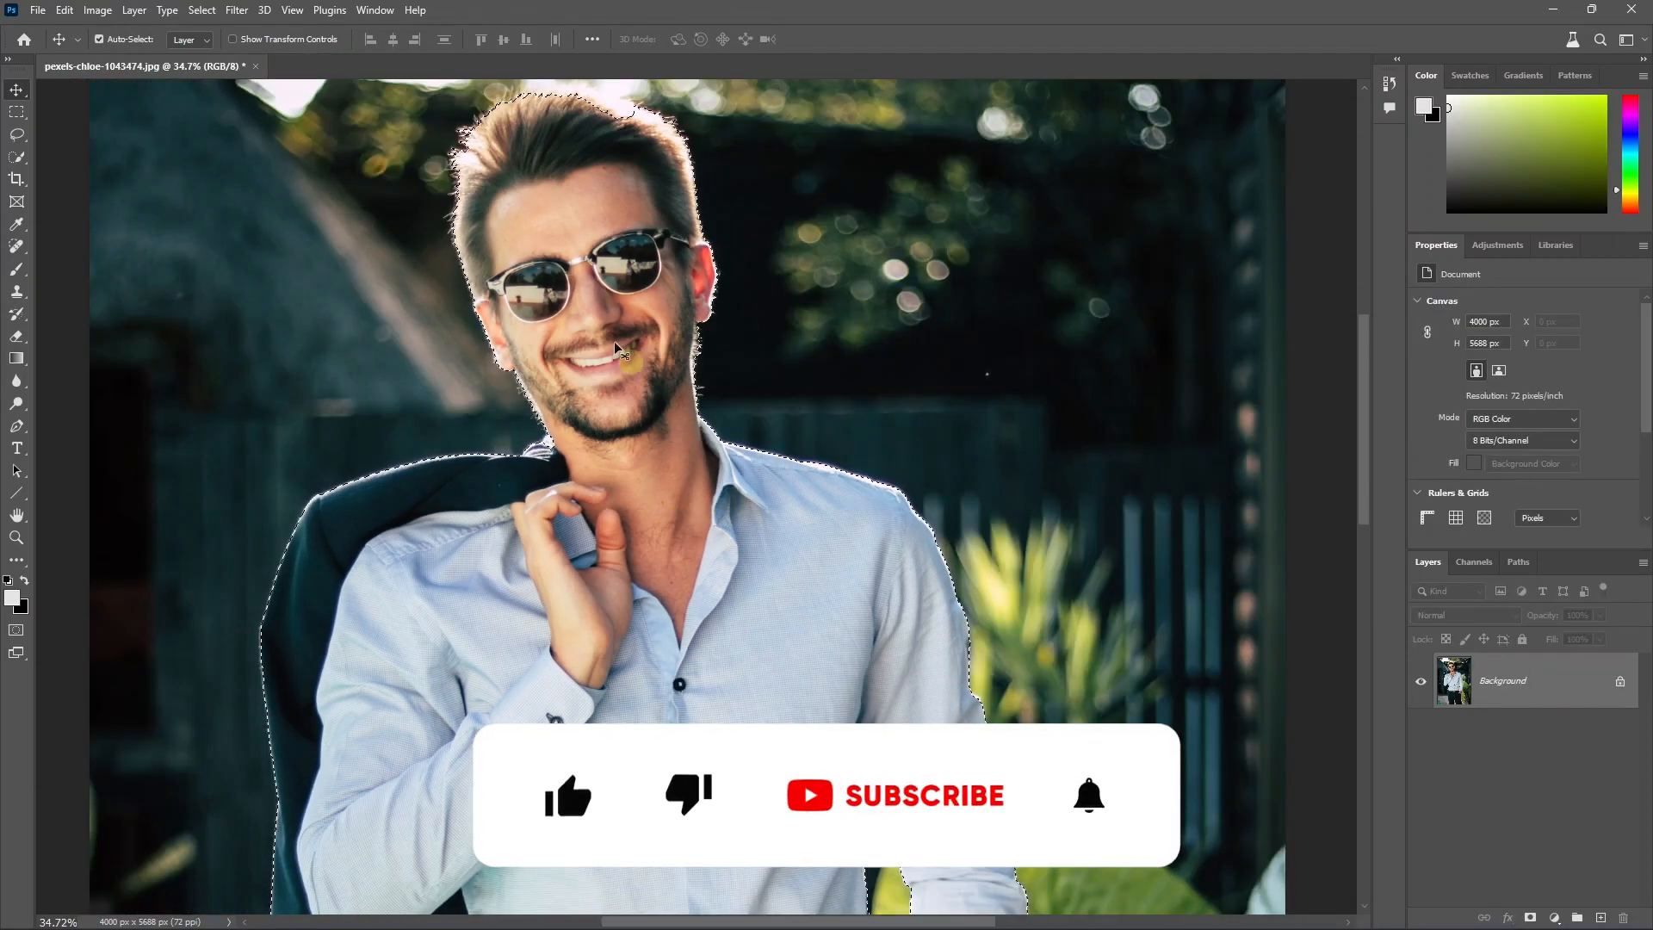
# - Contract the selection around the man by 2 pixels and check its outline along the collar and shoulder
pyautogui.click(202, 9)
pyautogui.moveTo(257, 281)
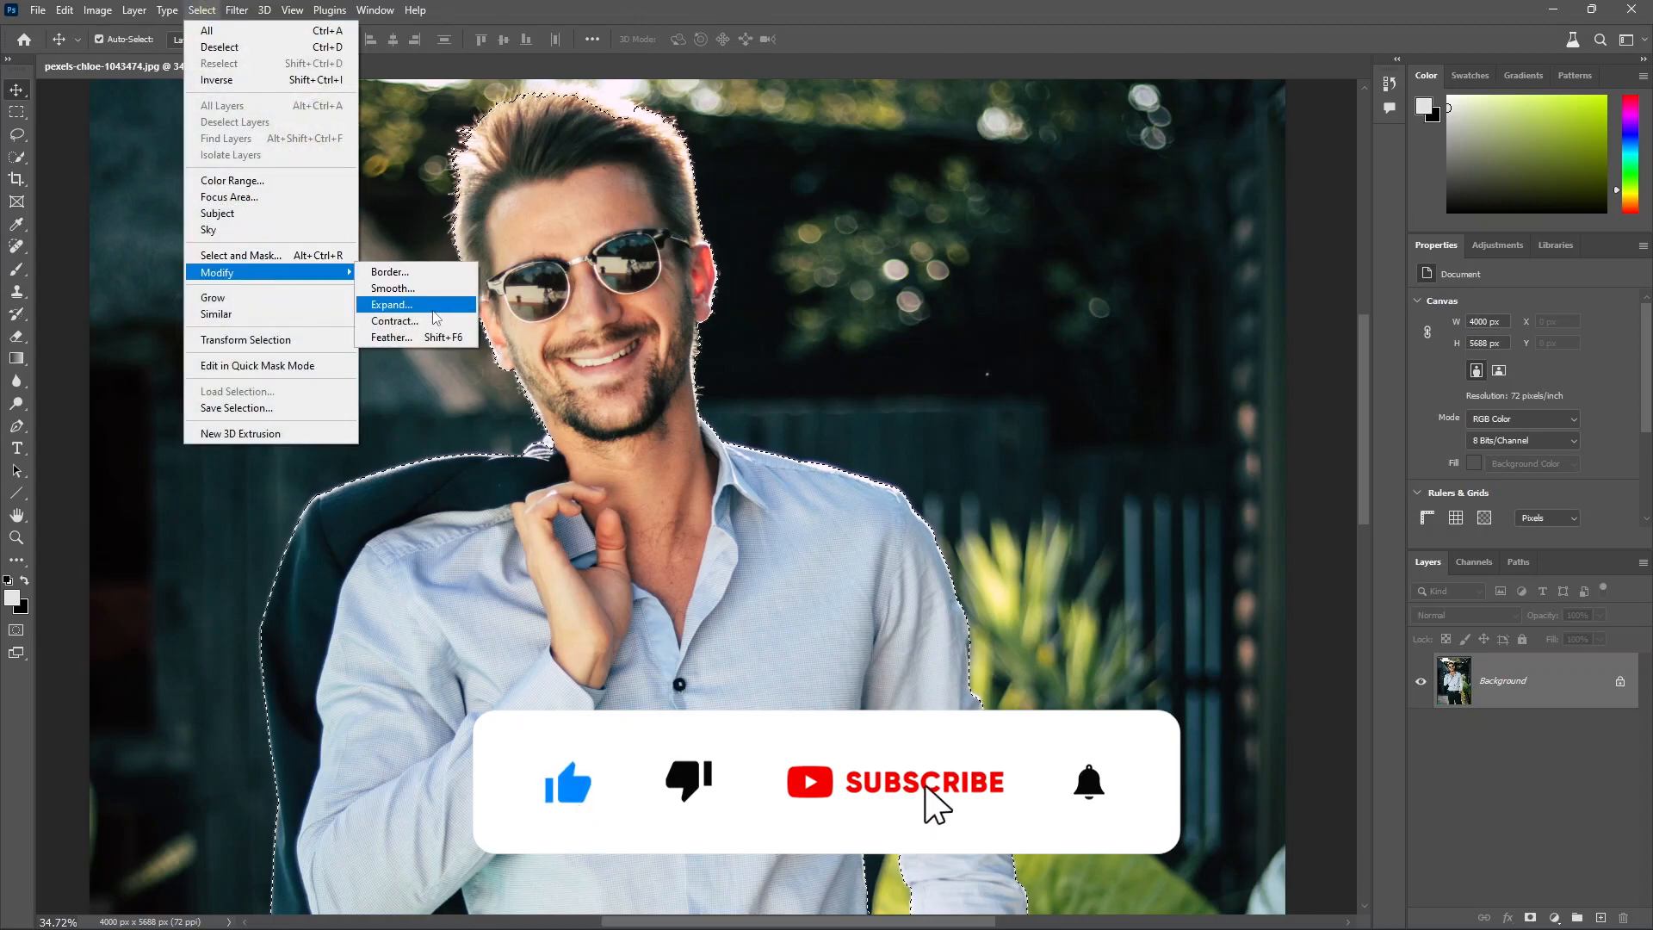
pyautogui.click(395, 320)
pyautogui.write('2')
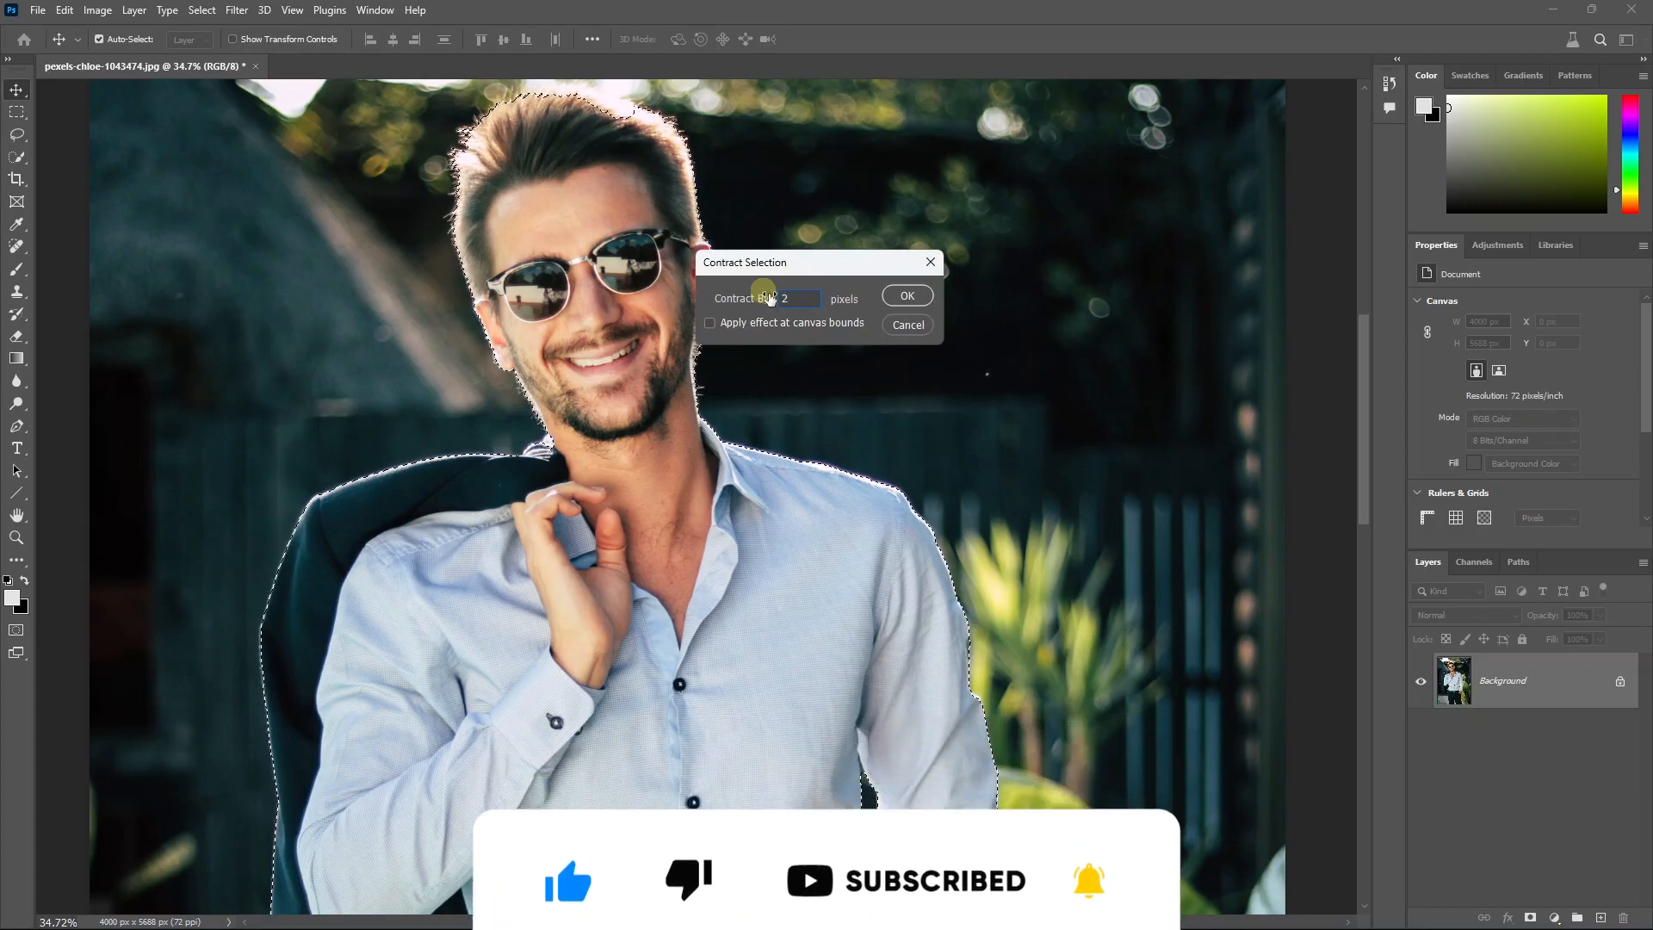
pyautogui.click(906, 295)
pyautogui.scroll(6, 727, 441)
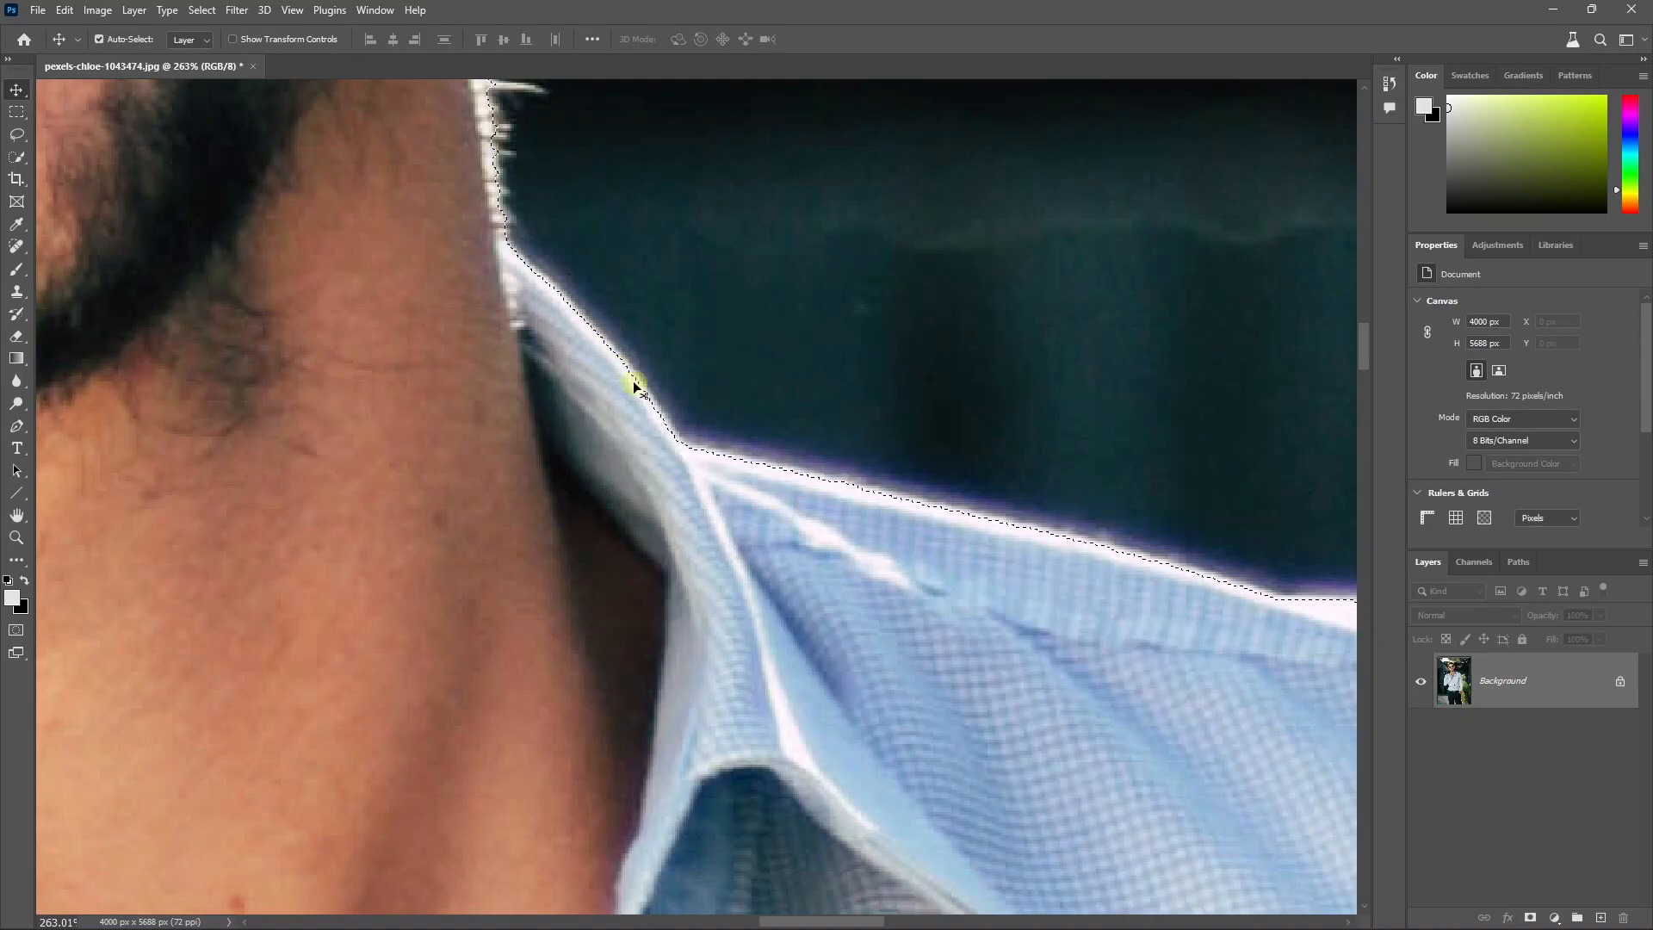
pyautogui.scroll(-5, 665, 417)
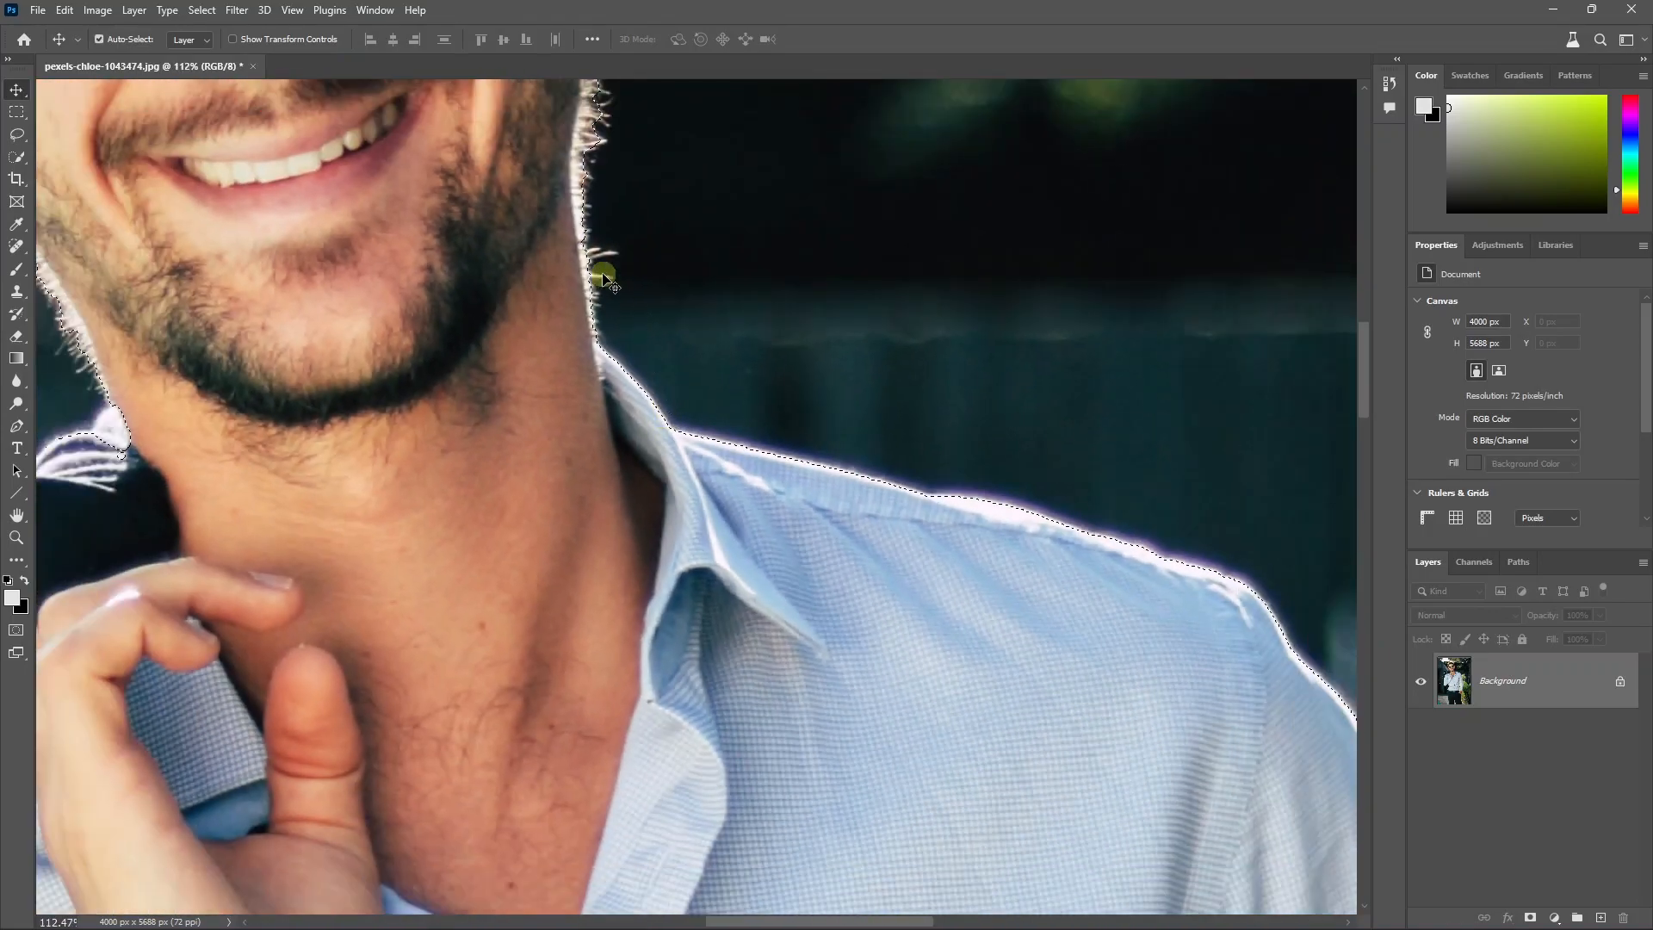
pyautogui.scroll(-5, 635, 295)
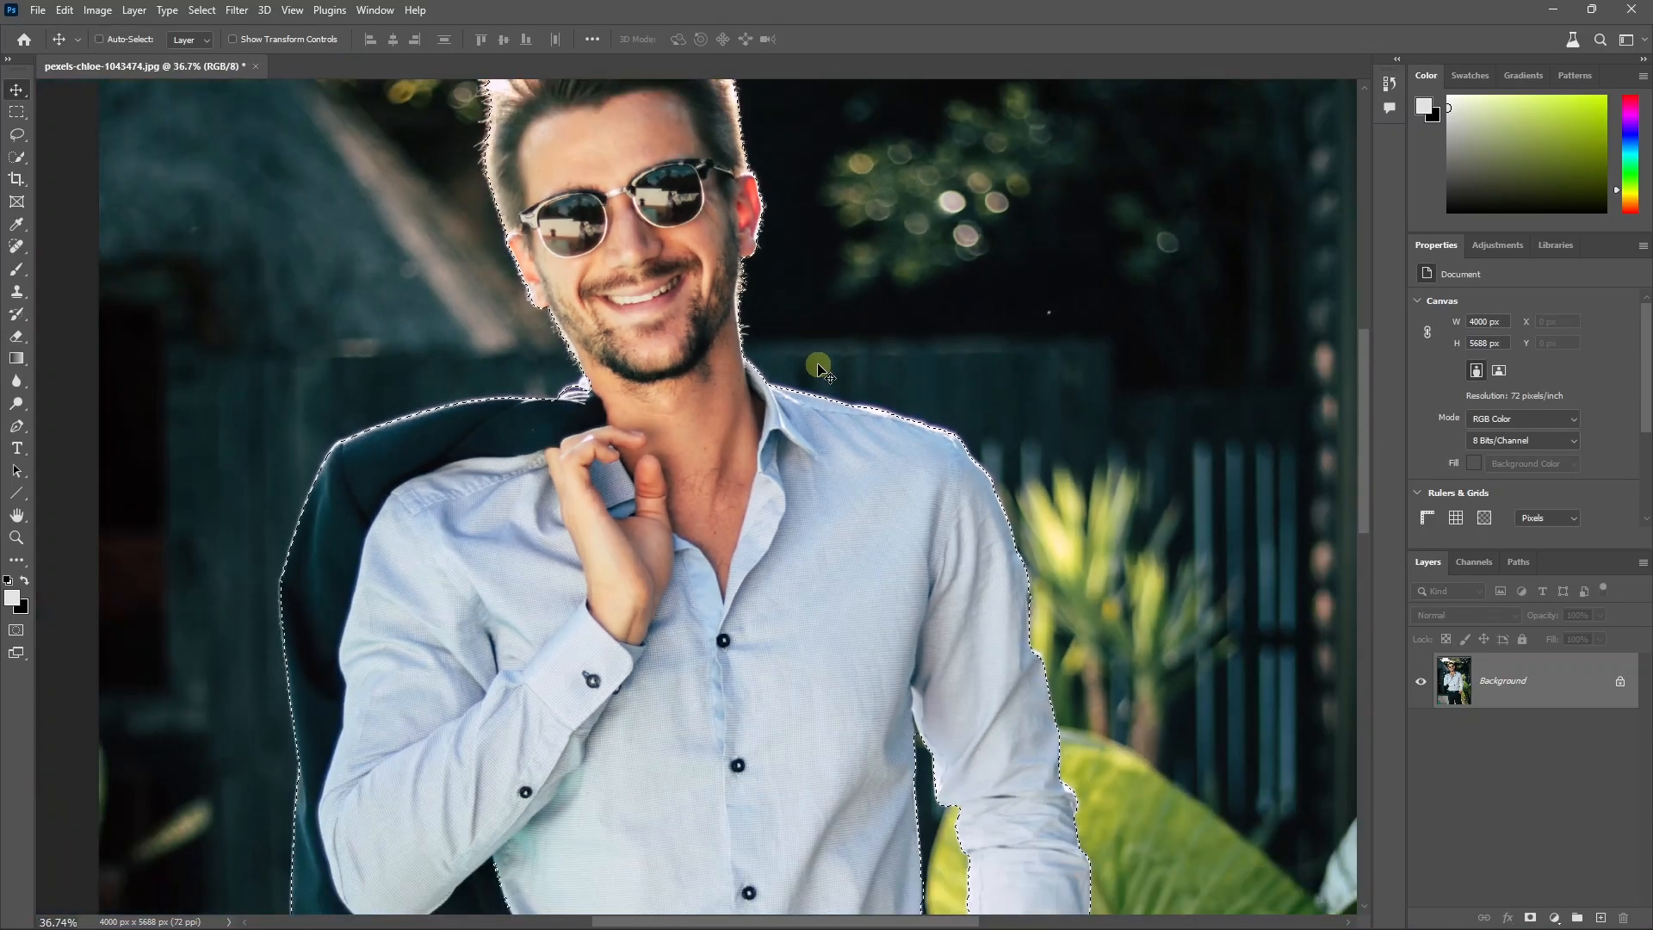
# - Copy the man from the contracted selection to a new layer, hide the Background layer and inspect the cutout's edges
pyautogui.hotkey('ctrl', 'j')
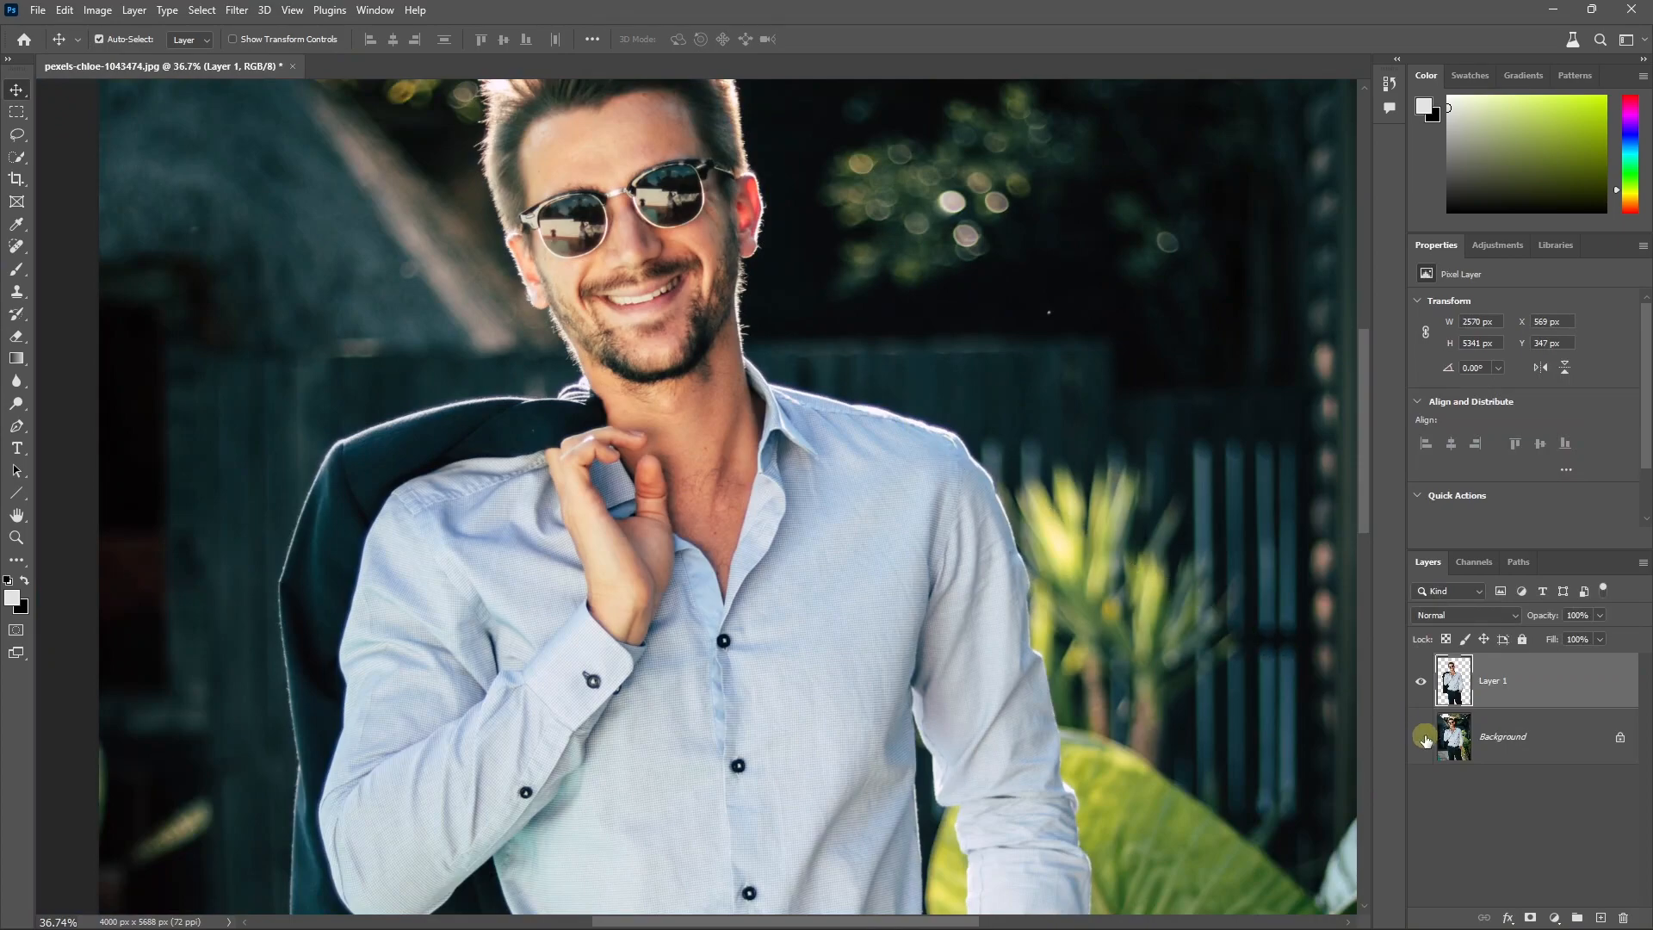
pyautogui.click(1422, 737)
pyautogui.scroll(10, 913, 424)
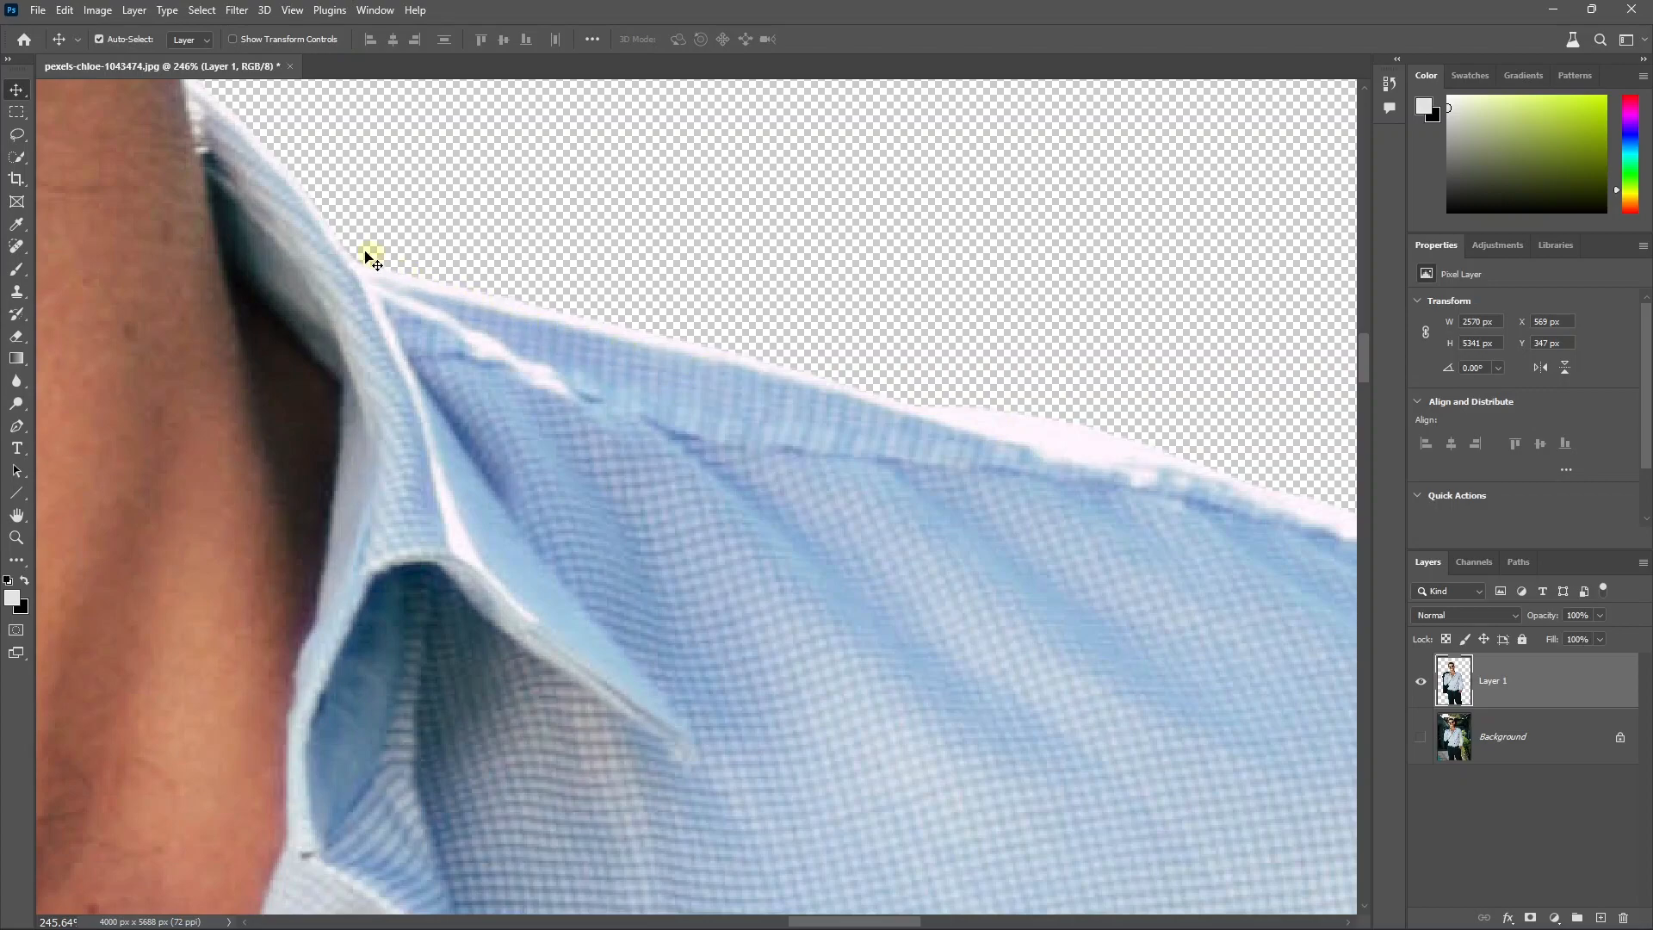
pyautogui.scroll(-3, 340, 250)
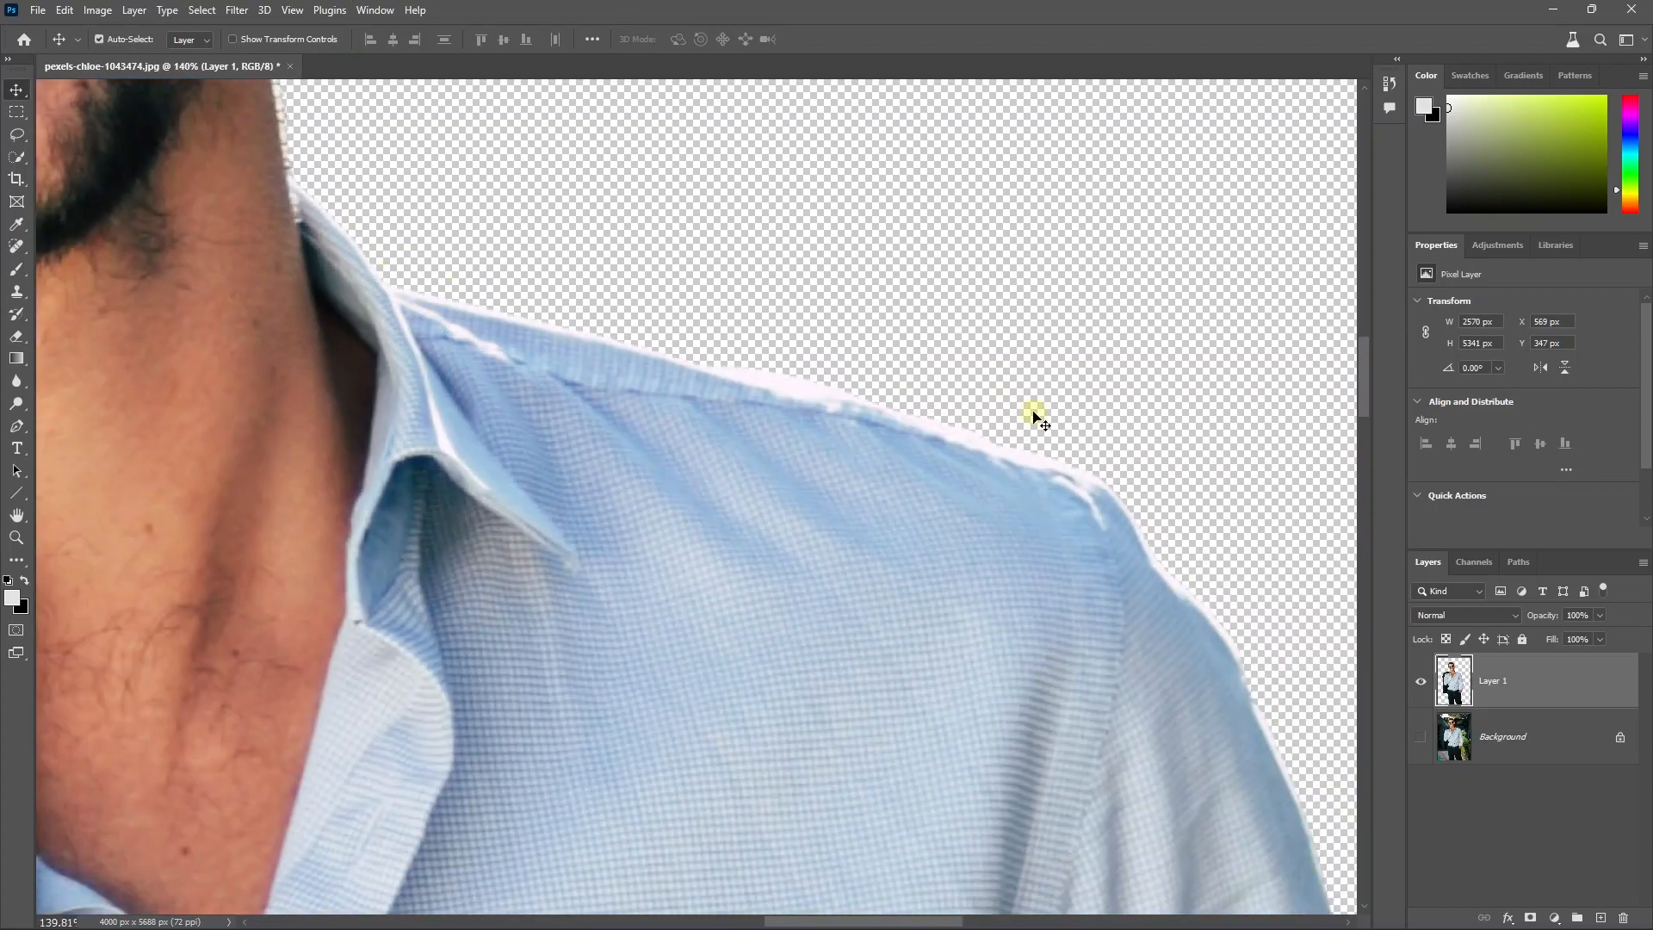
pyautogui.scroll(-5, 991, 433)
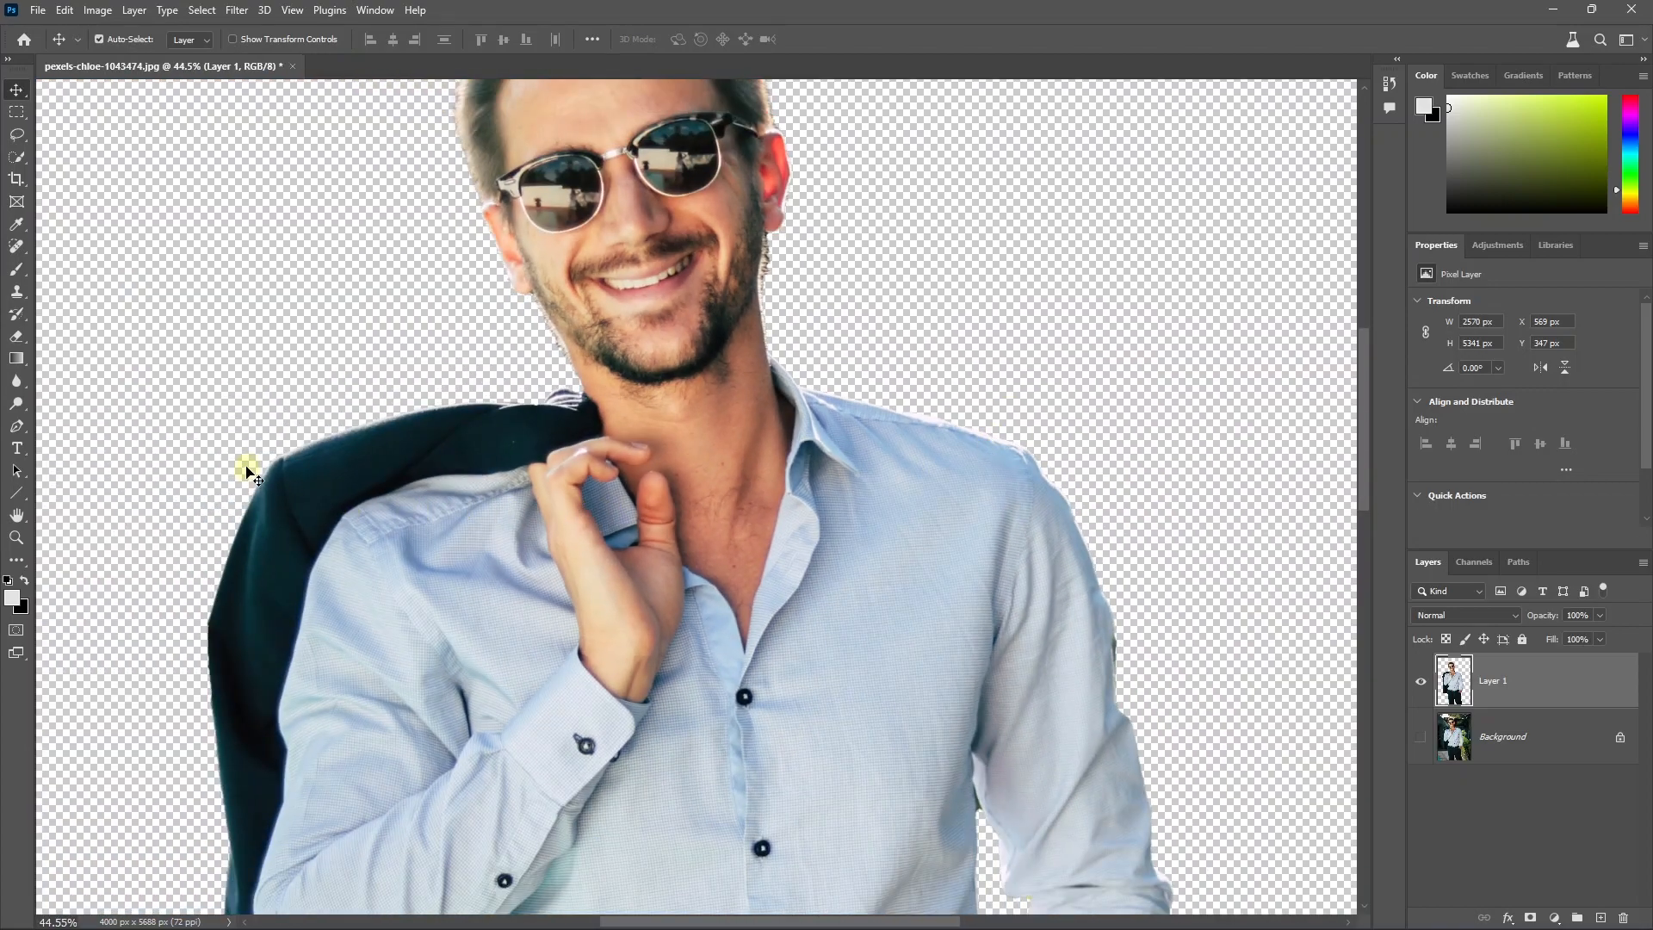
pyautogui.scroll(-3, 232, 613)
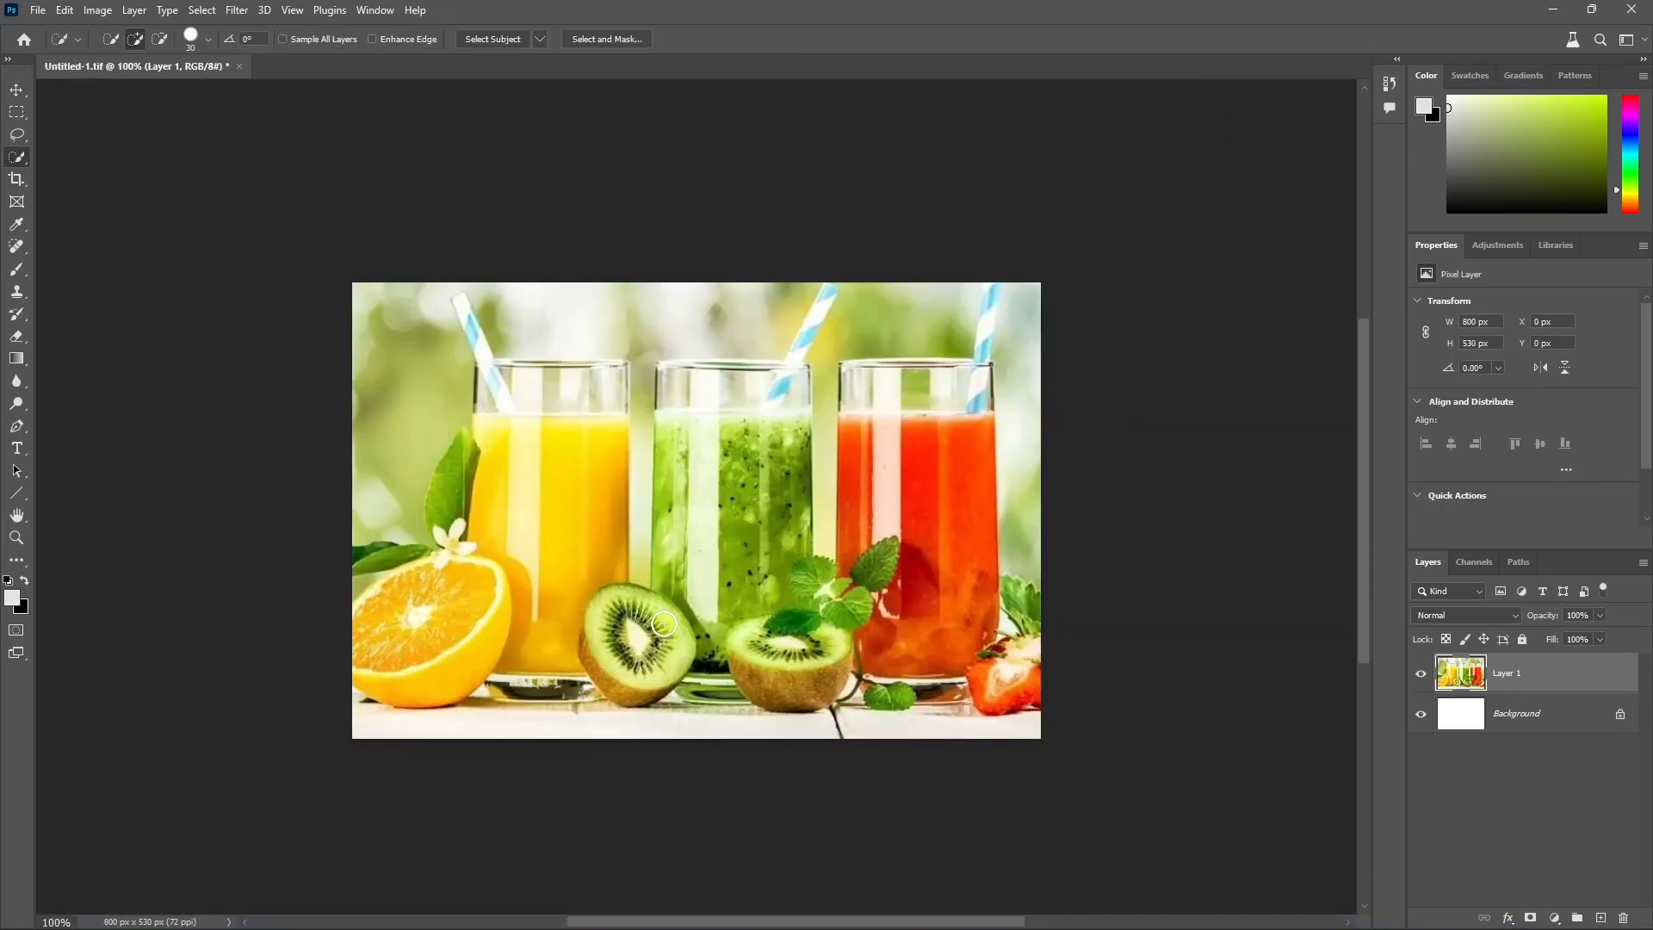
# - Select the upright kiwi half between the orange and green juice glasses with the Quick Selection tool
pyautogui.scroll(4, 663, 623)
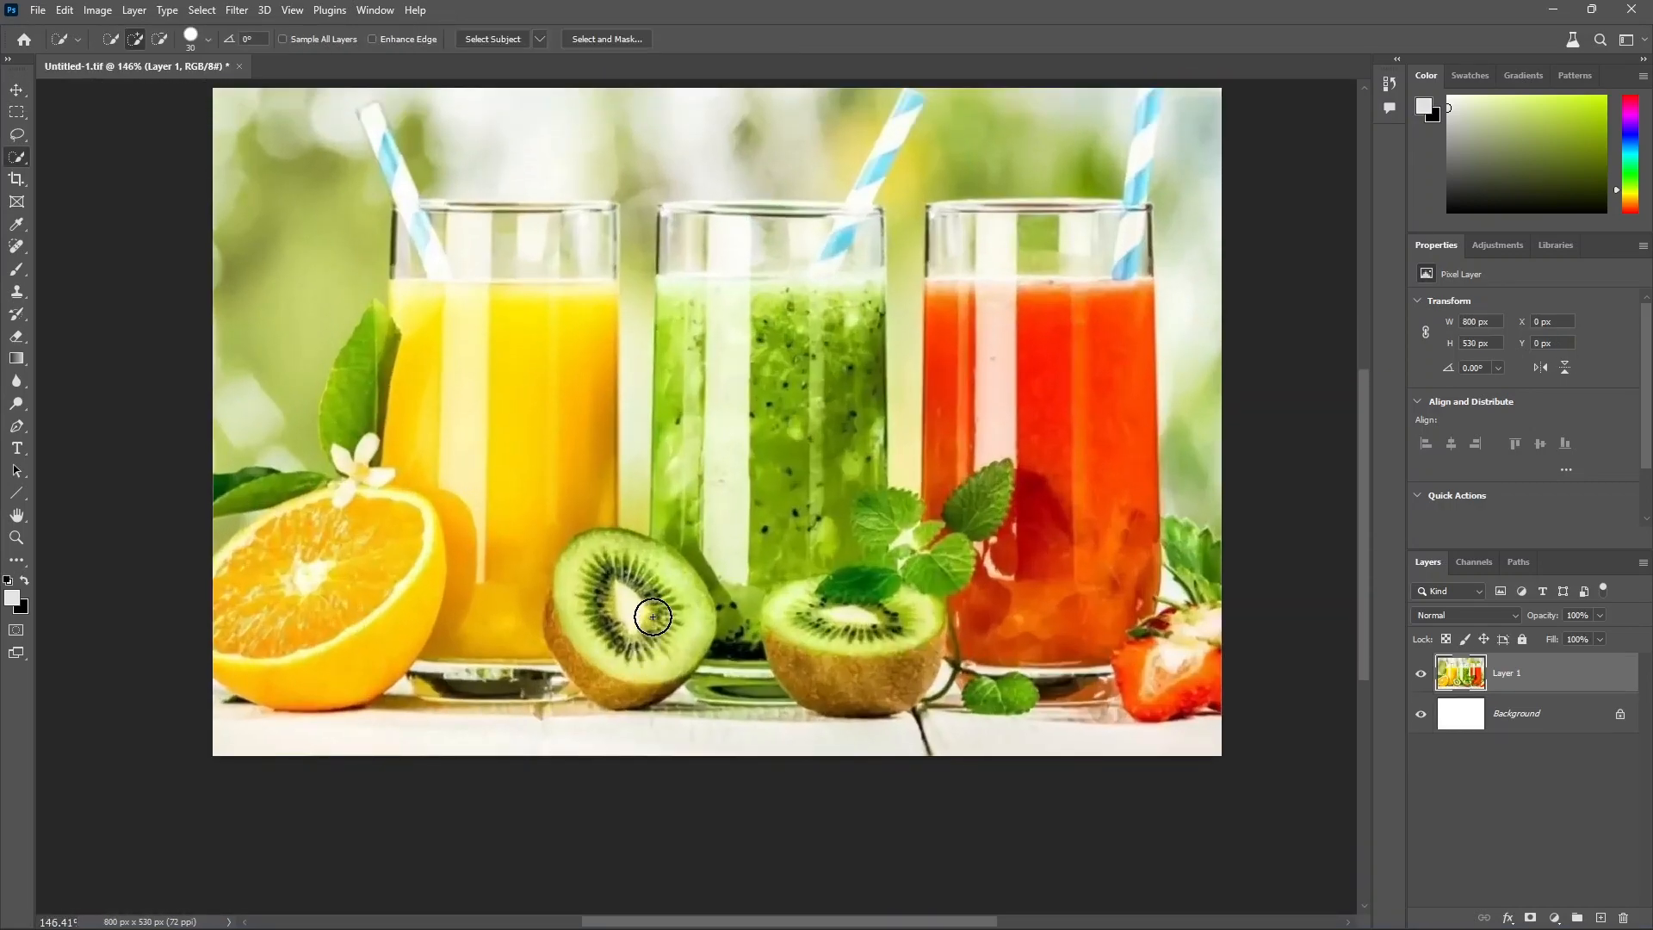
pyautogui.moveTo(653, 617)
pyautogui.mouseDown()
pyautogui.moveTo(586, 629)
pyautogui.moveTo(572, 680)
pyautogui.moveTo(618, 710)
pyautogui.moveTo(569, 646)
pyautogui.mouseUp()
pyautogui.scroll(-2, 537, 692)
# - Feather the kiwi selection with a 10-pixel radius and copy the selected kiwi to a new layer
pyautogui.click(201, 12)
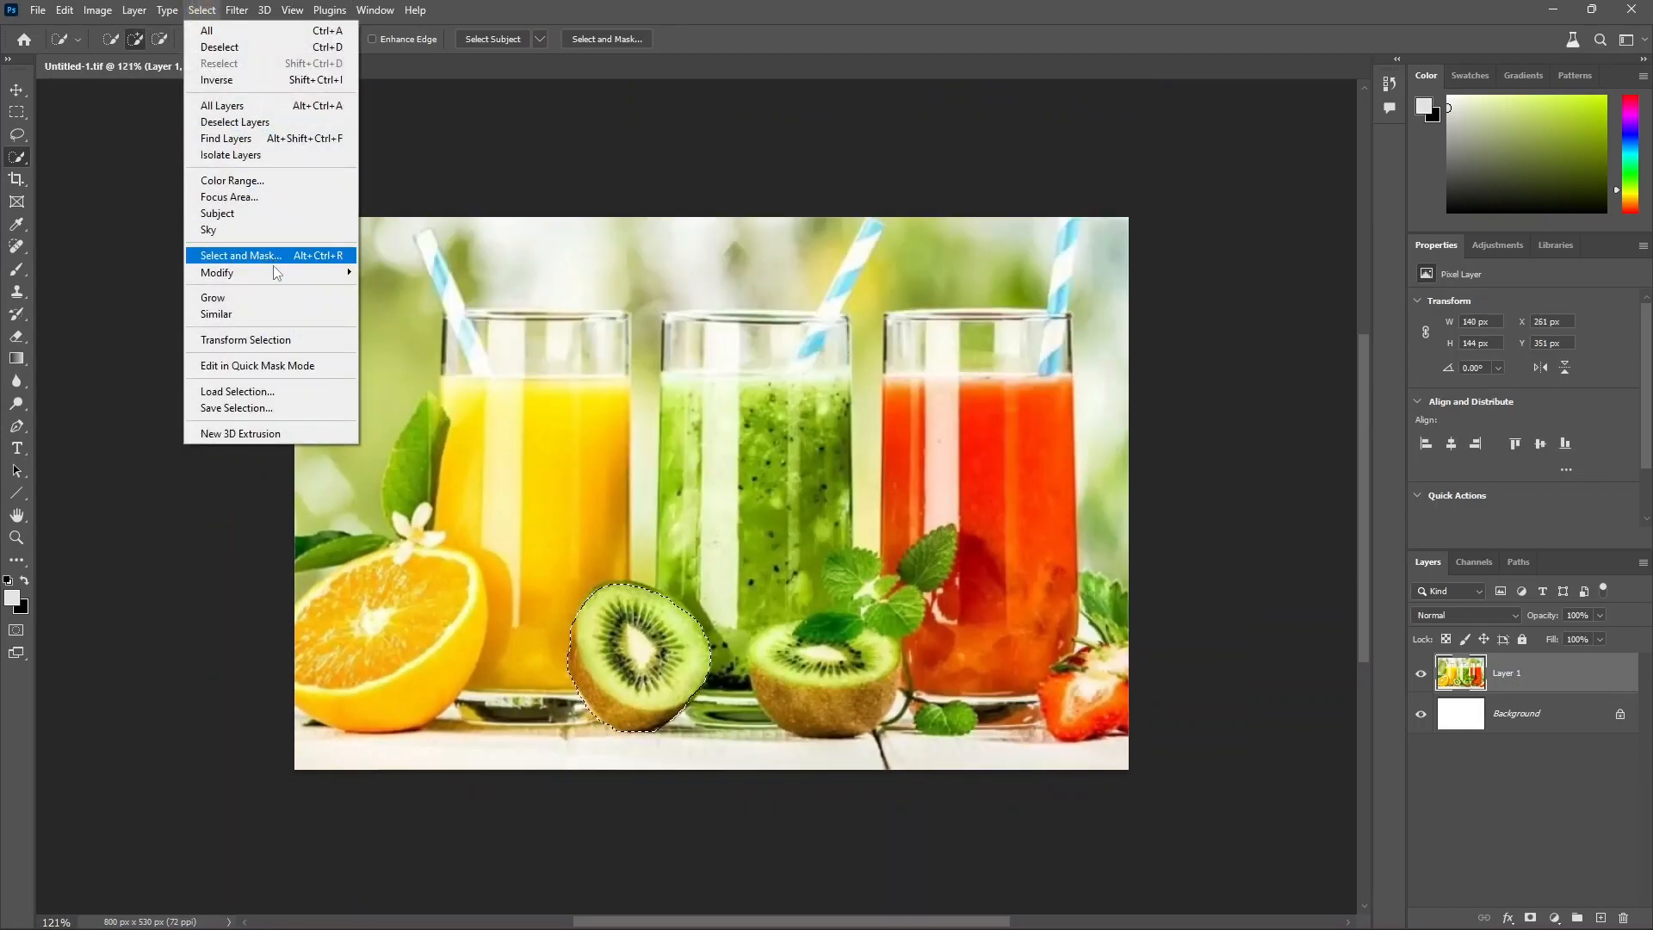
pyautogui.moveTo(289, 274)
pyautogui.click(411, 338)
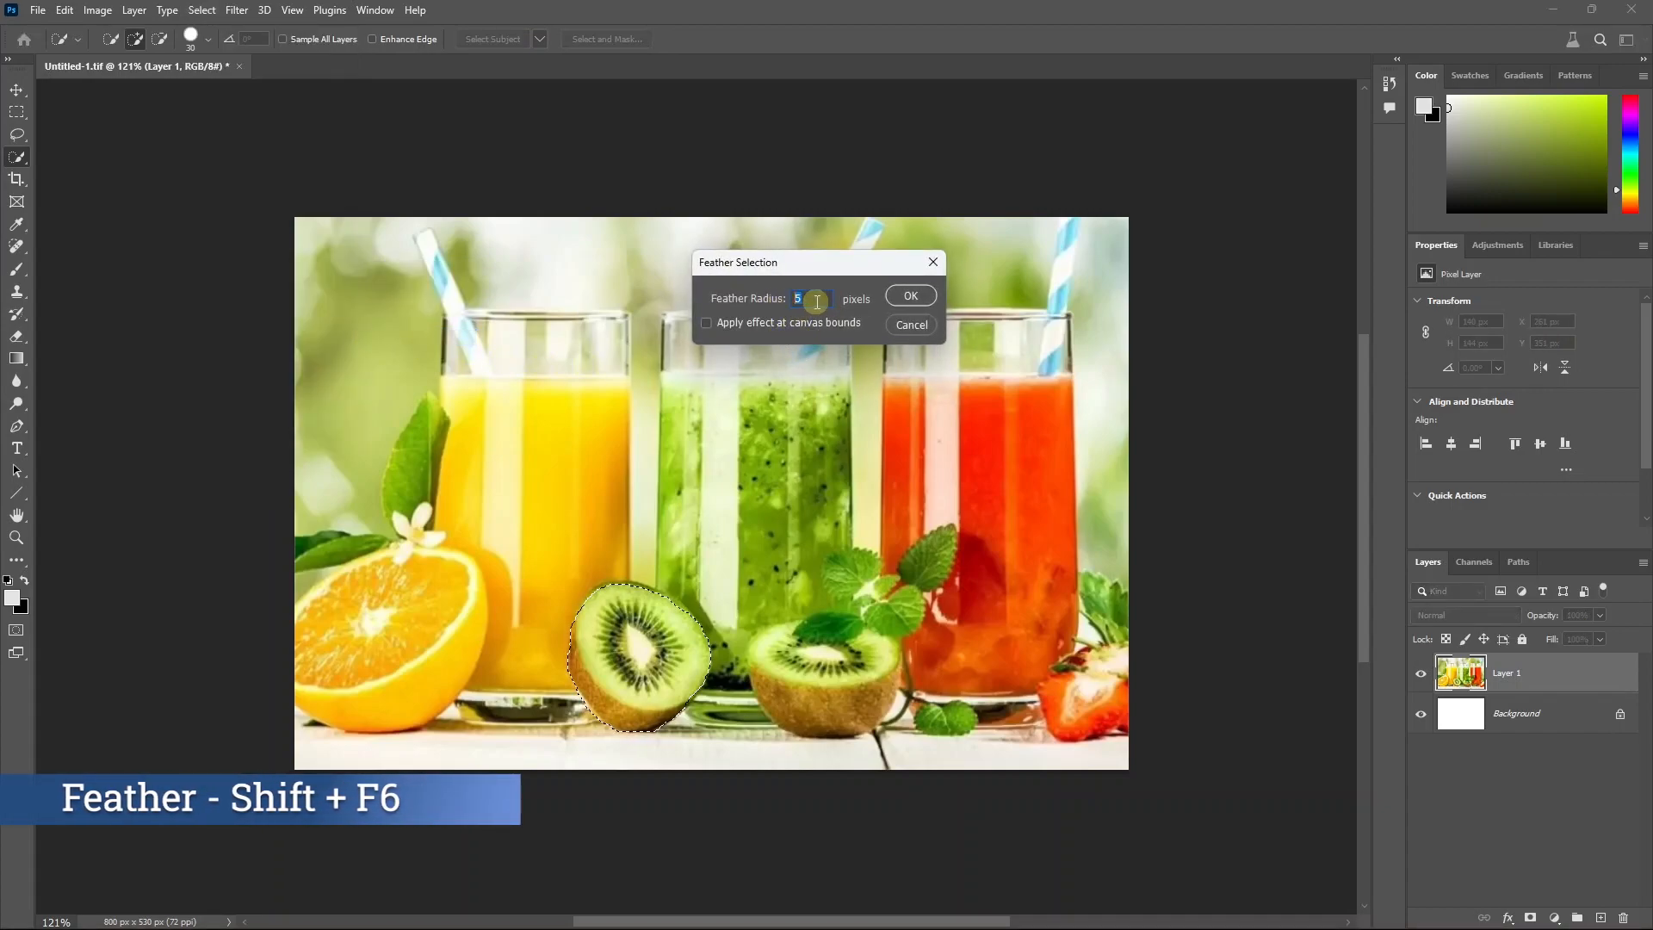
pyautogui.write('10')
pyautogui.press('Return')
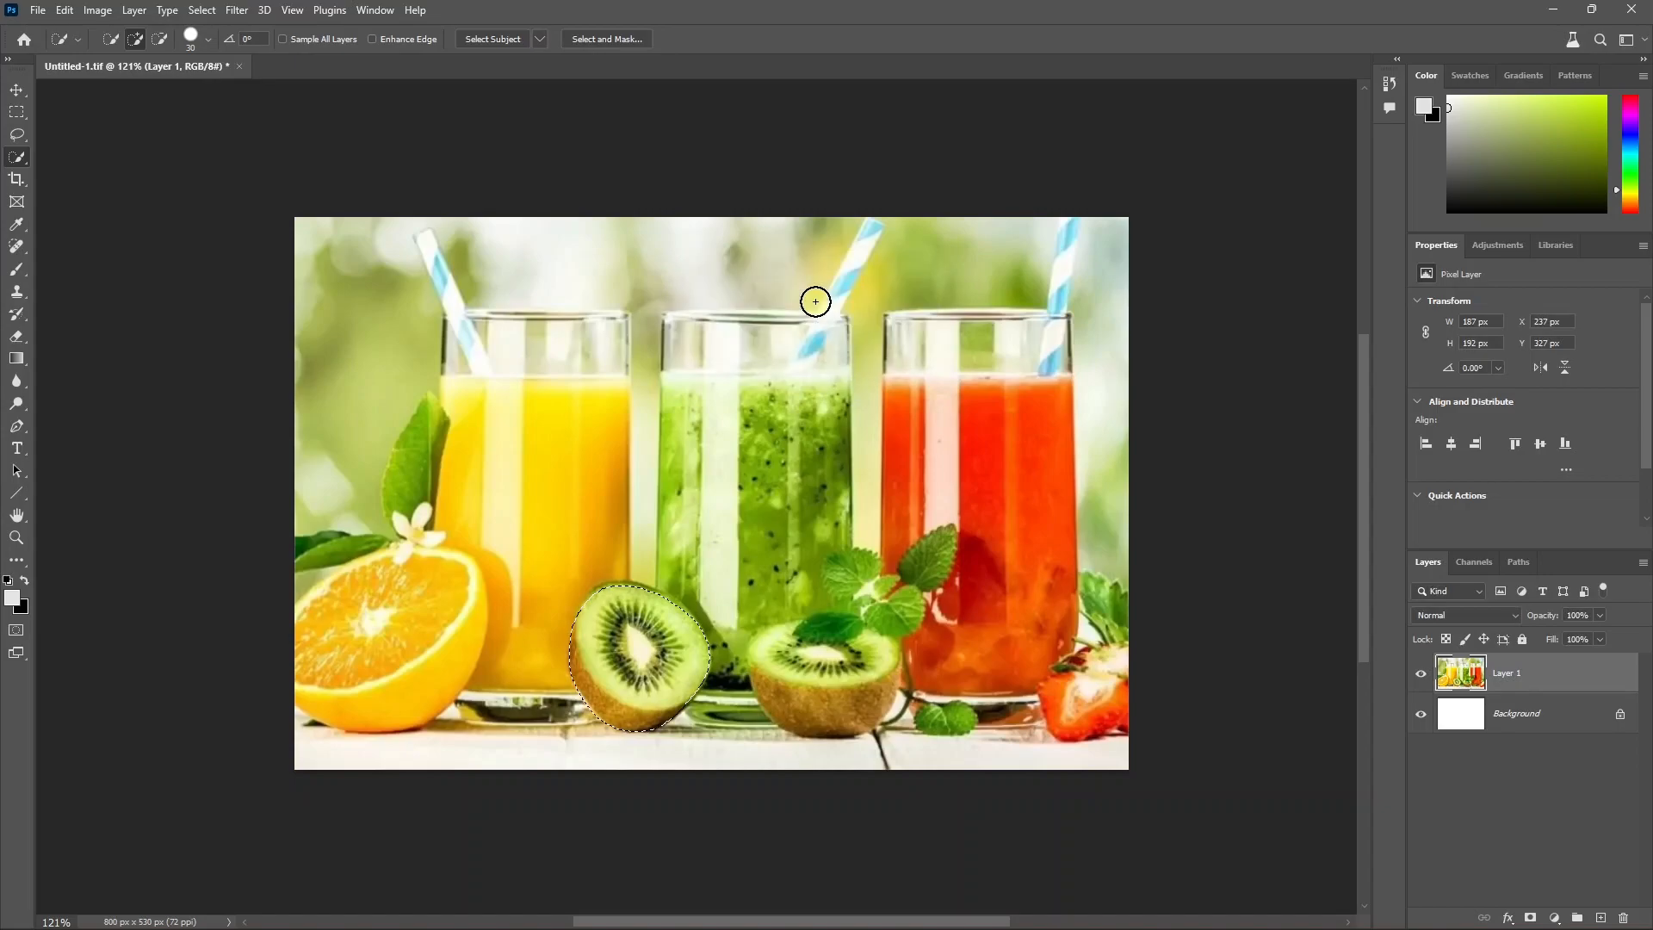
pyautogui.hotkey('ctrl', 'j')
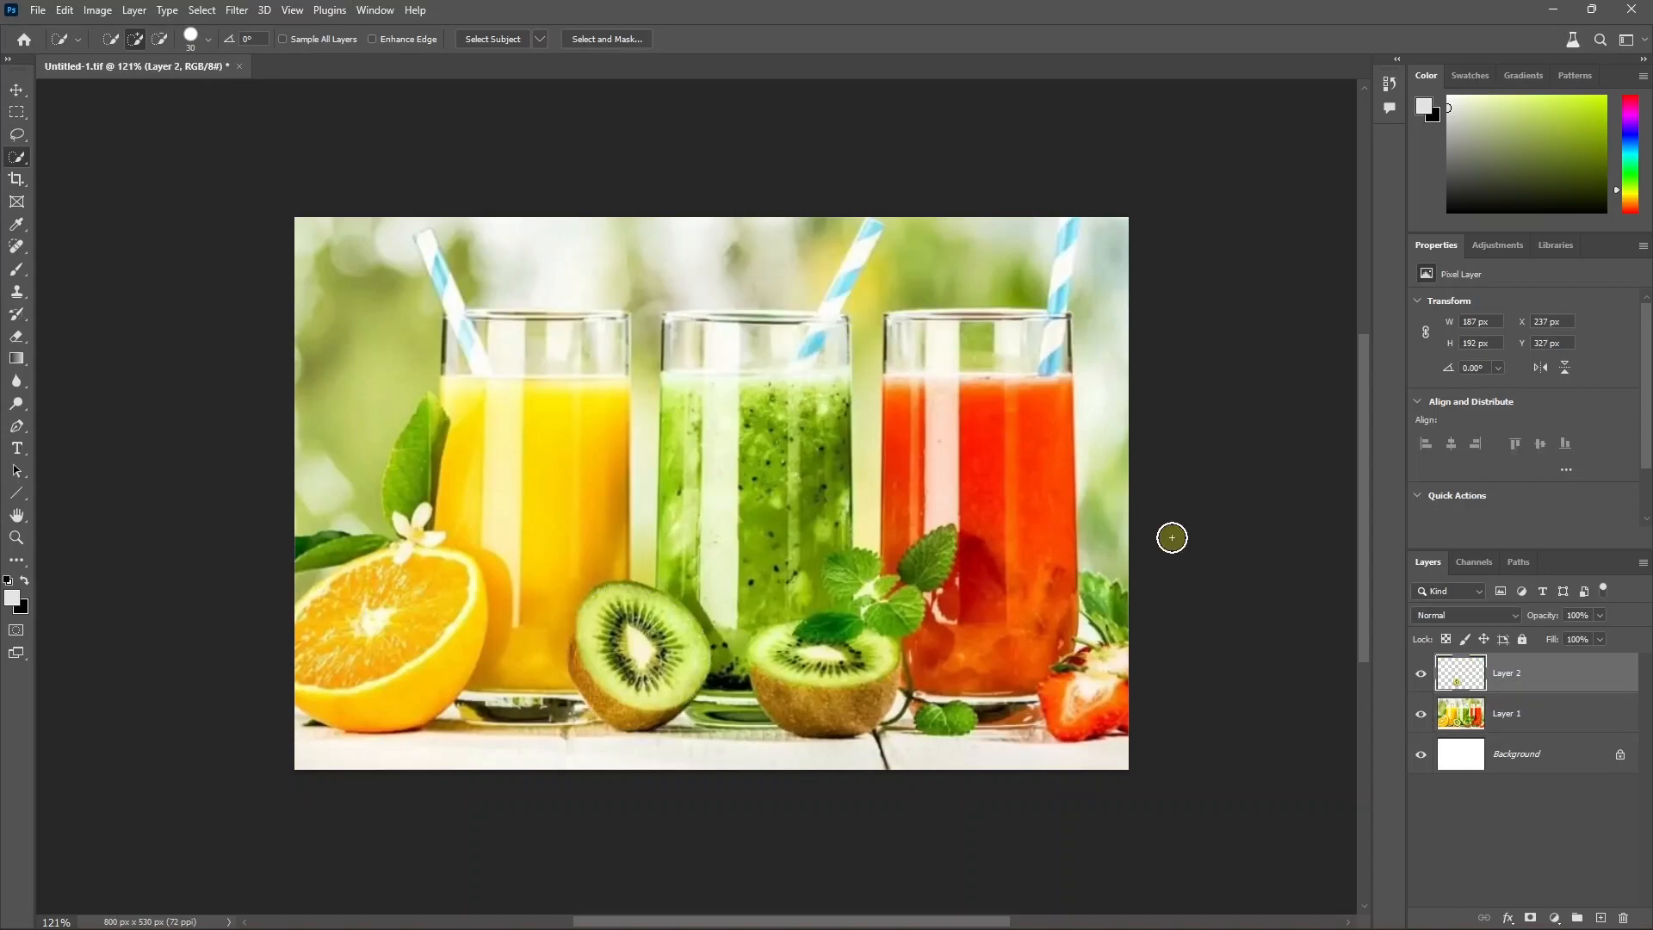
# - Hide Layer 1 and the Background layer and inspect the feathered edges of the kiwi cutout
pyautogui.moveTo(1419, 715); pyautogui.dragTo(1420, 754)
pyautogui.scroll(5, 636, 336)
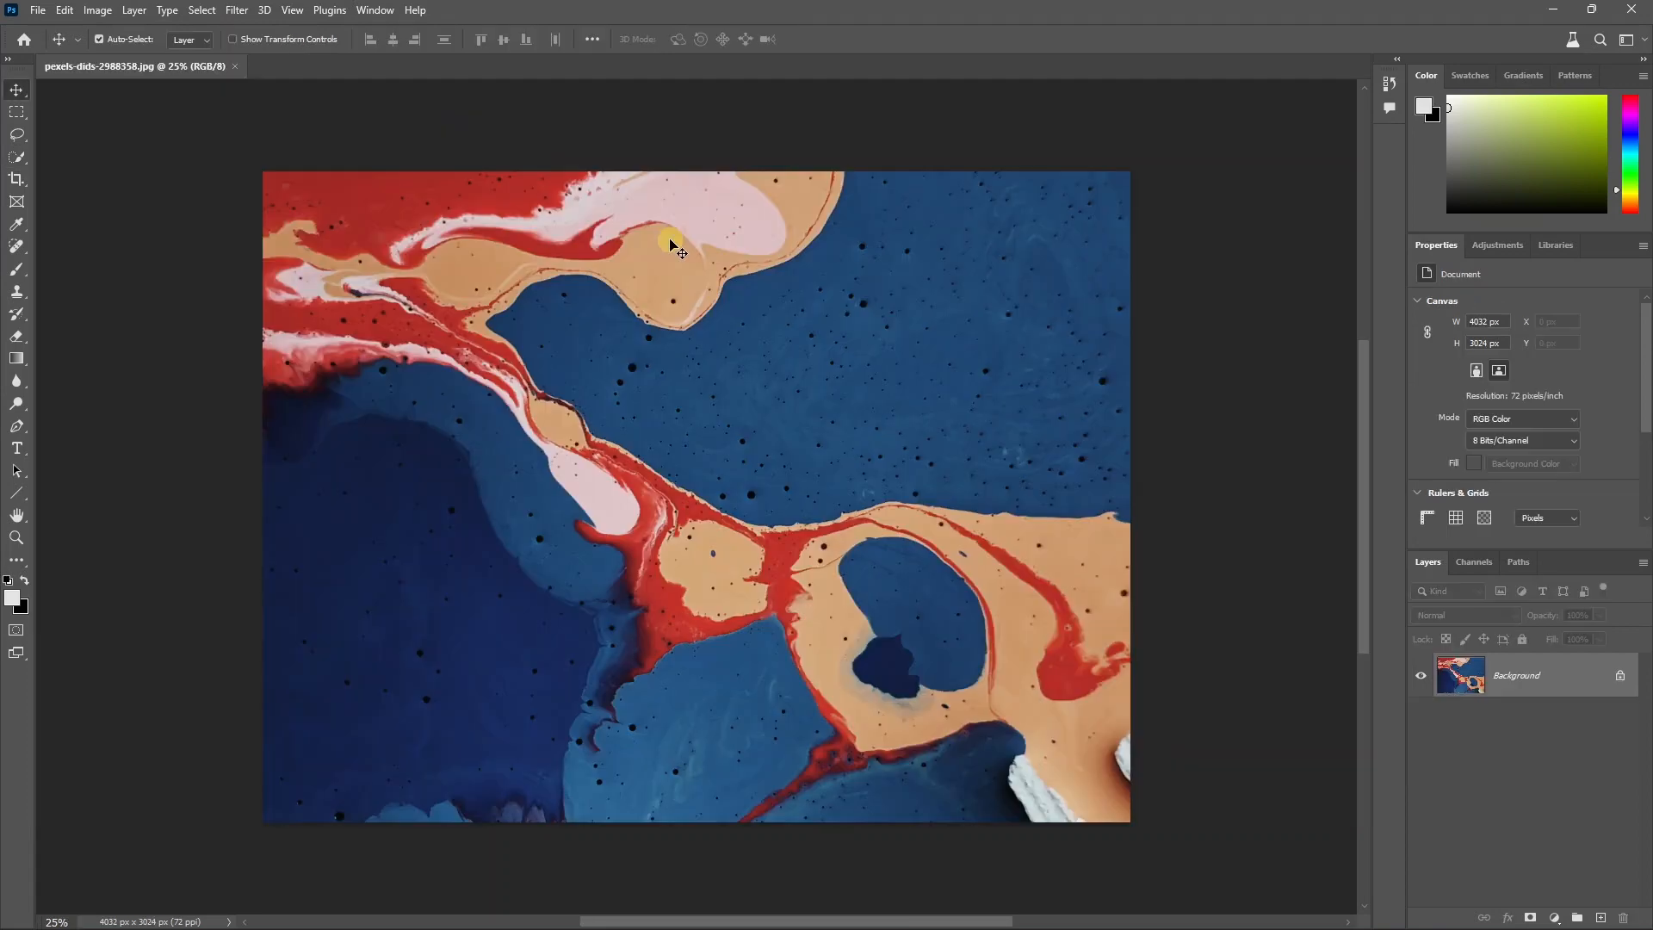
# - Select a small patch of the upper blue paint area with the Quick Selection tool
pyautogui.click(203, 10)
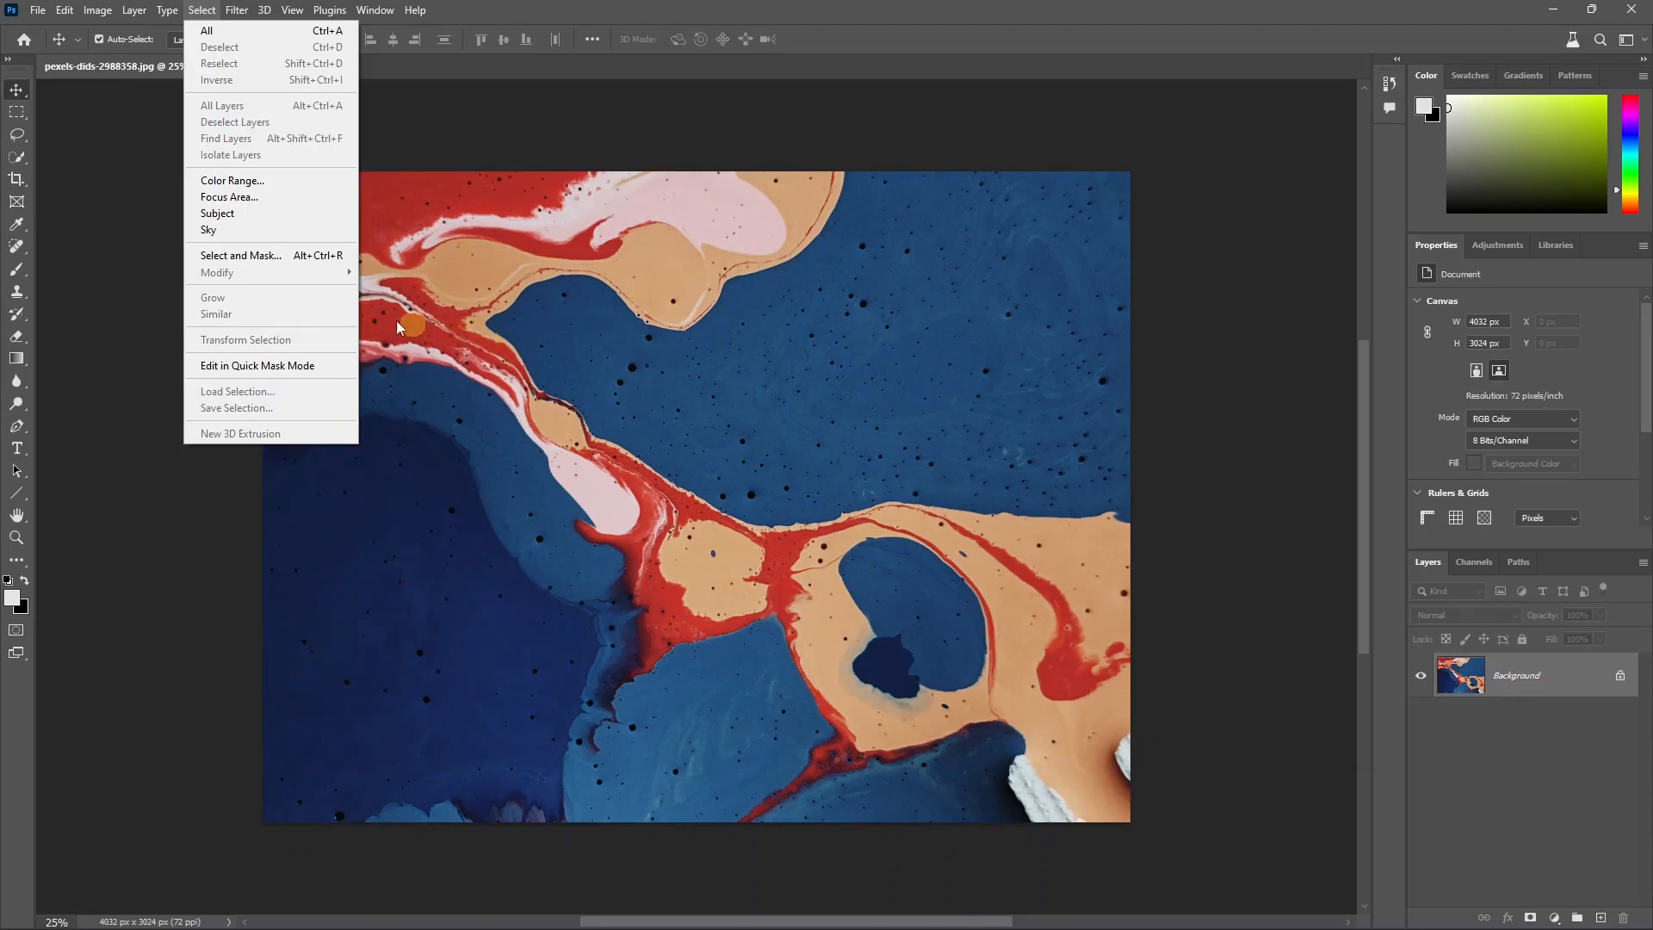
pyautogui.click(134, 173)
pyautogui.click(12, 158)
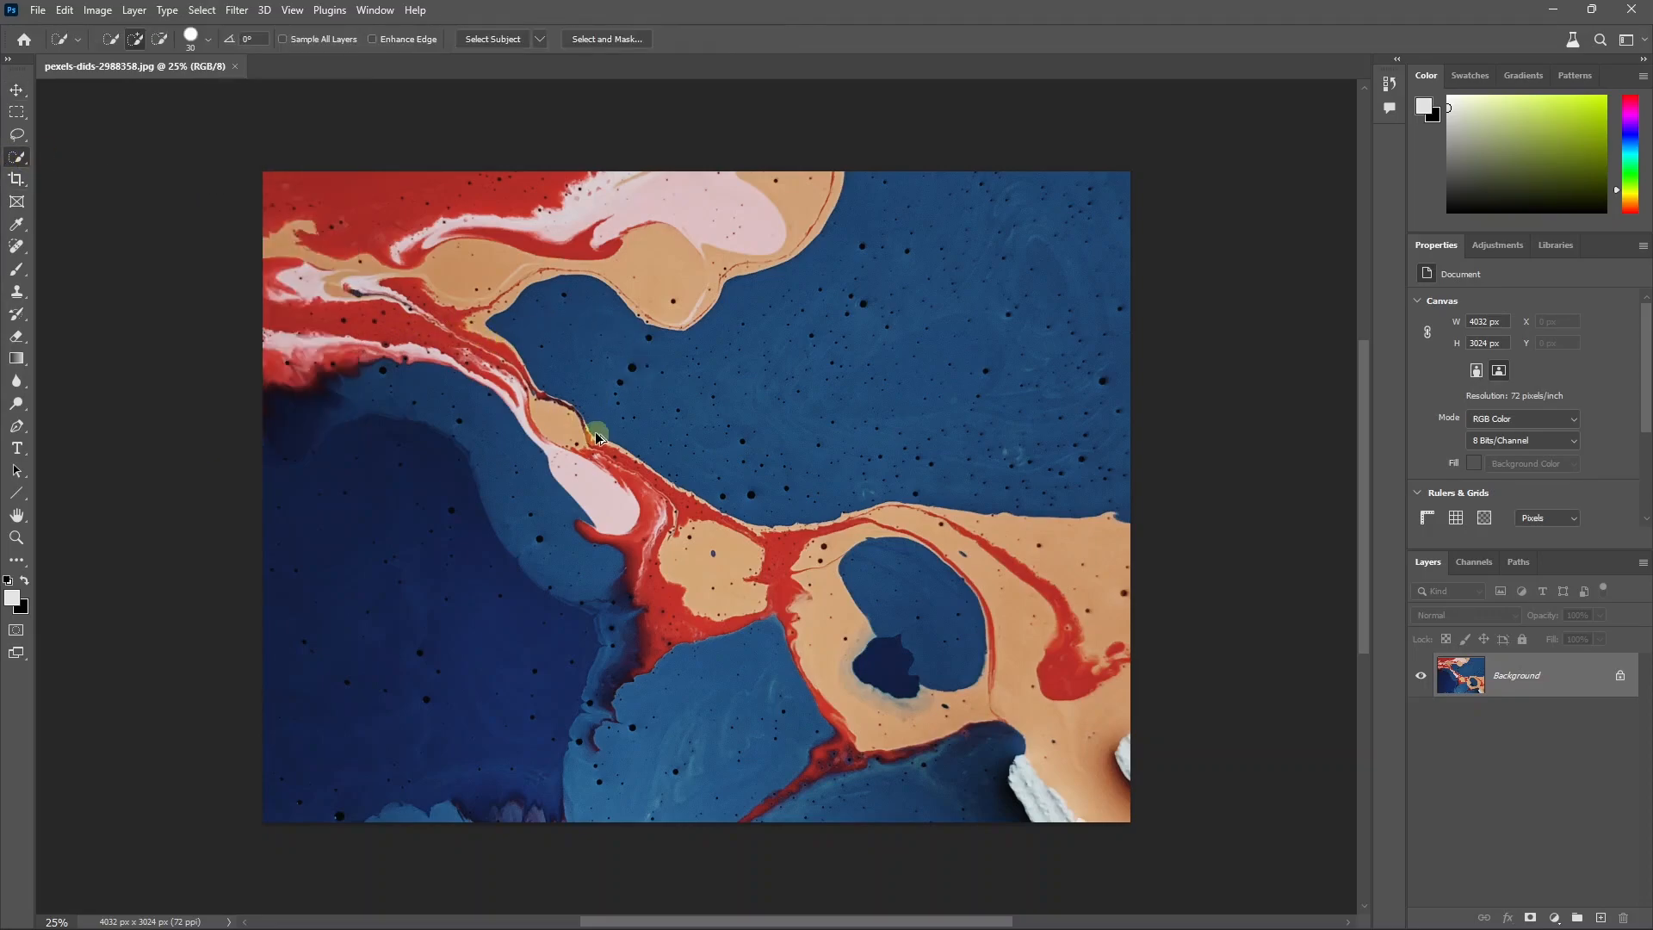
pyautogui.scroll(5, 724, 428)
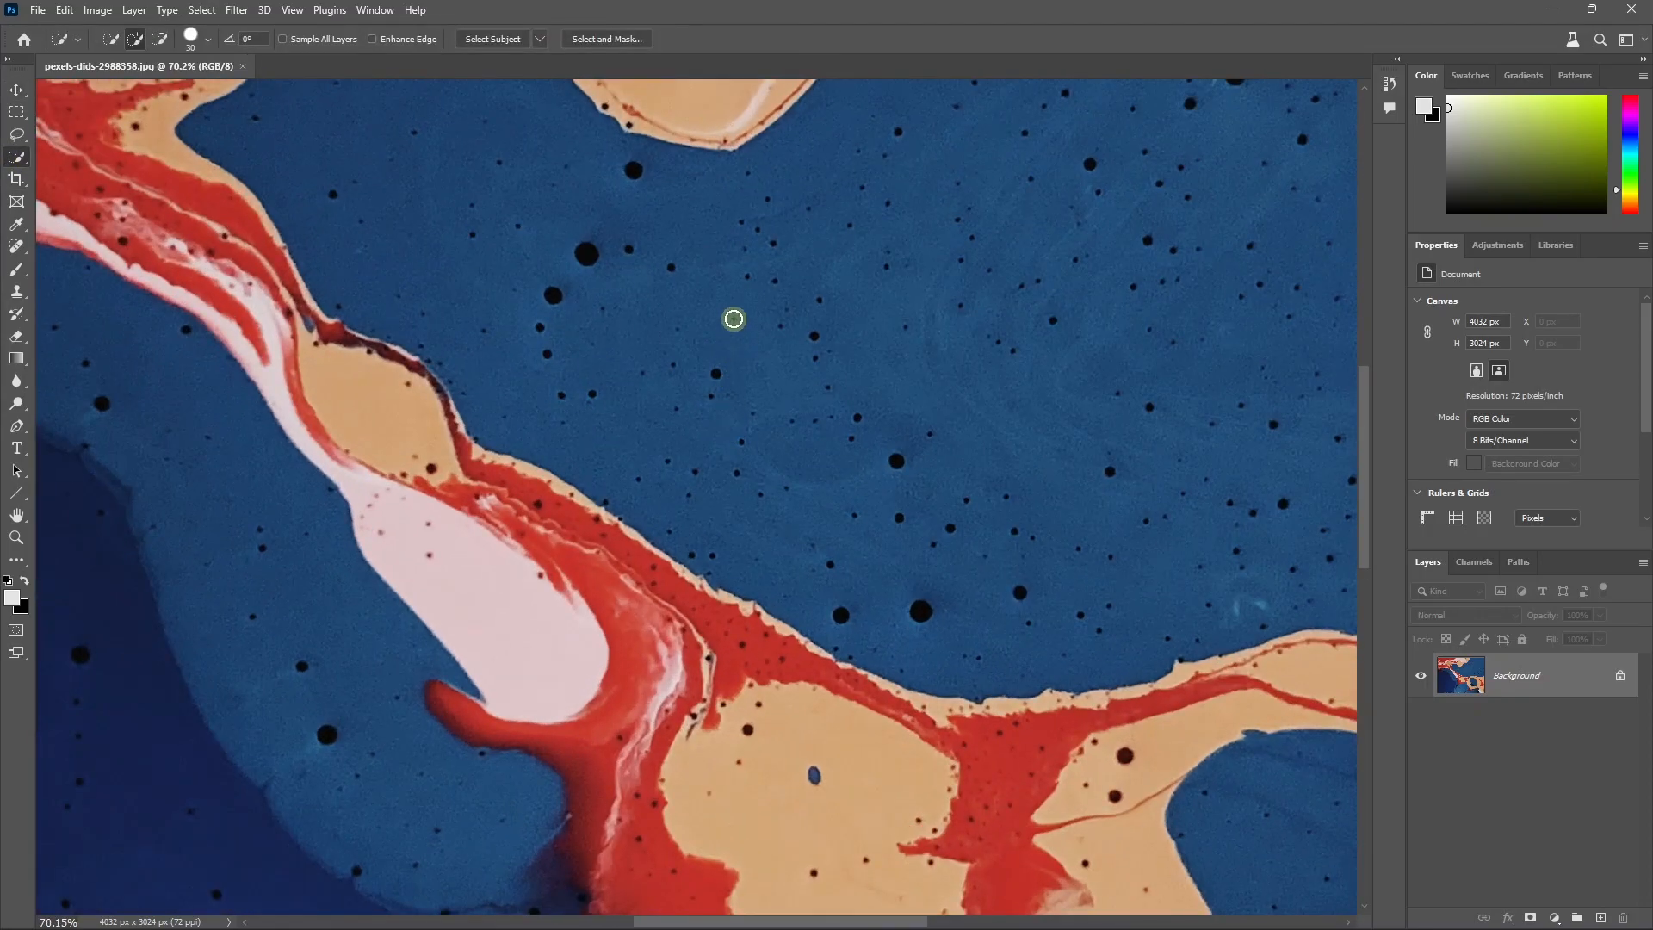
pyautogui.moveTo(750, 347); pyautogui.dragTo(818, 432)
pyautogui.scroll(-5, 785, 398)
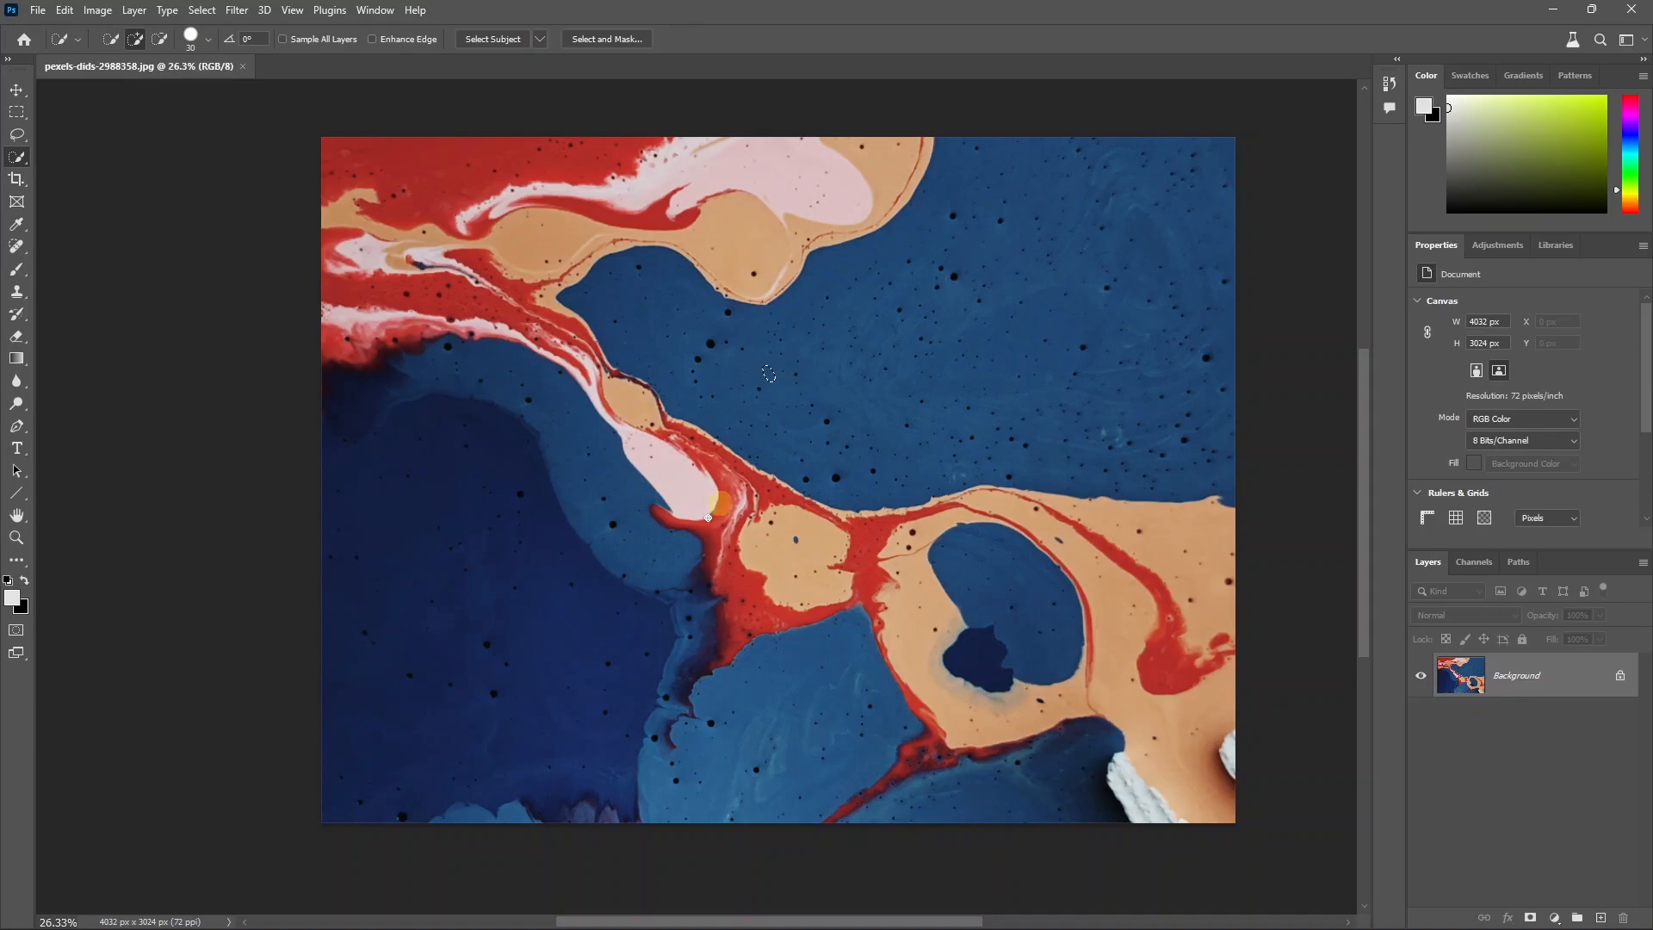
# - Grow the selection from the small patch across the upper blue area and check its outline
pyautogui.click(202, 10)
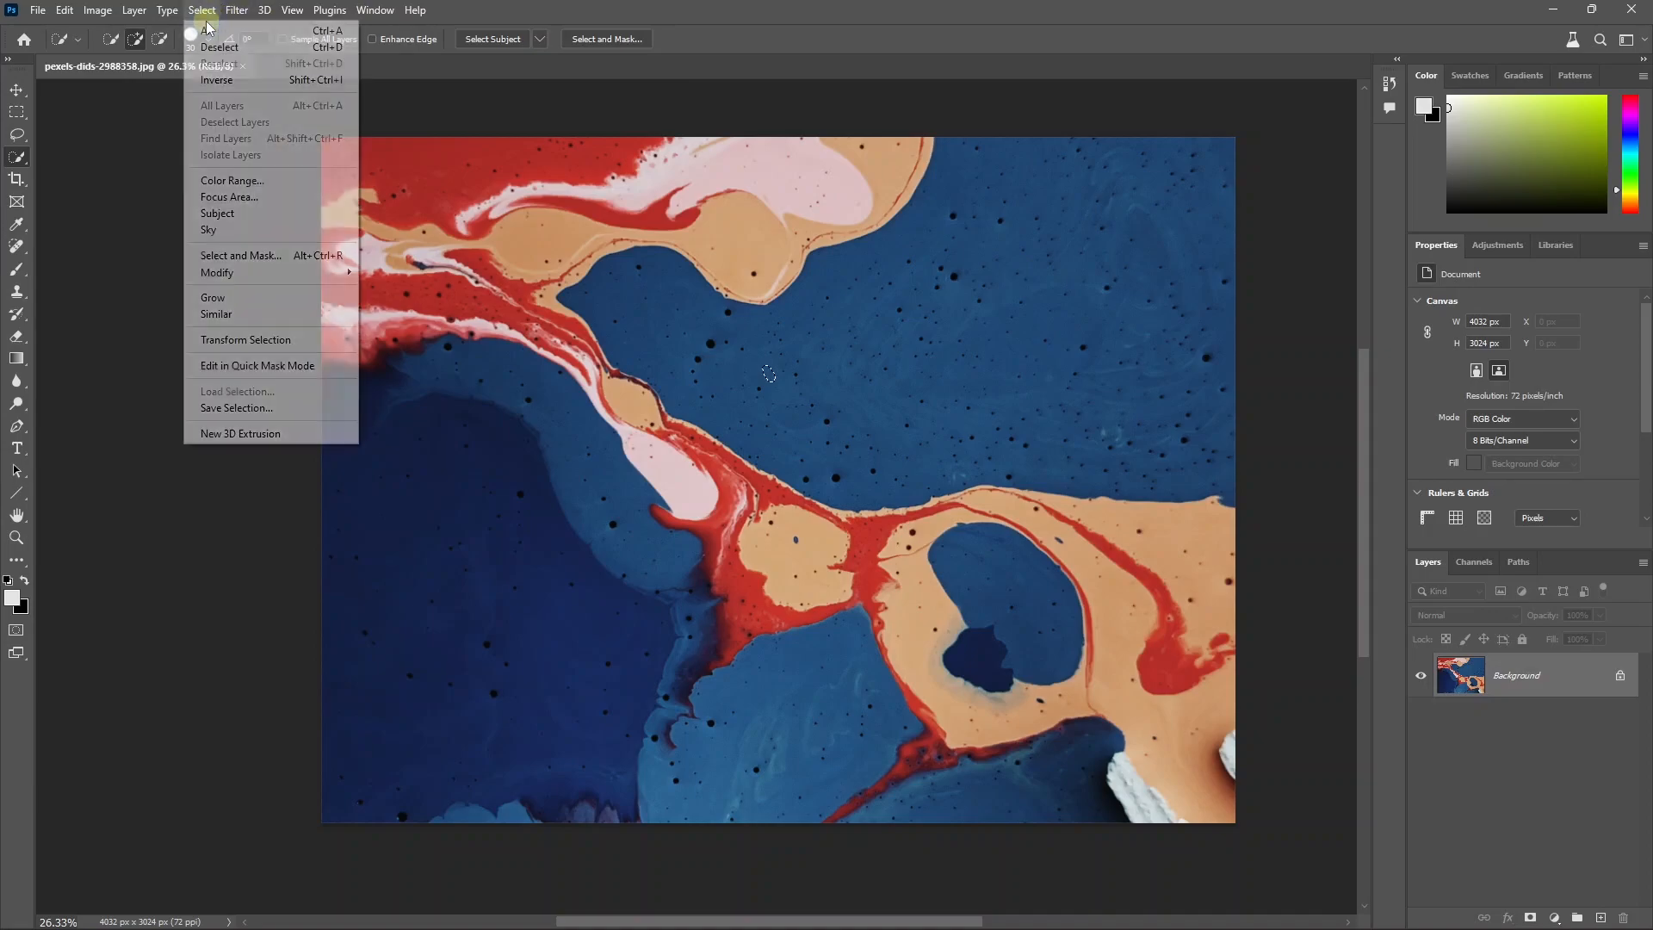
pyautogui.click(237, 297)
pyautogui.scroll(2, 824, 385)
pyautogui.scroll(3, 824, 385)
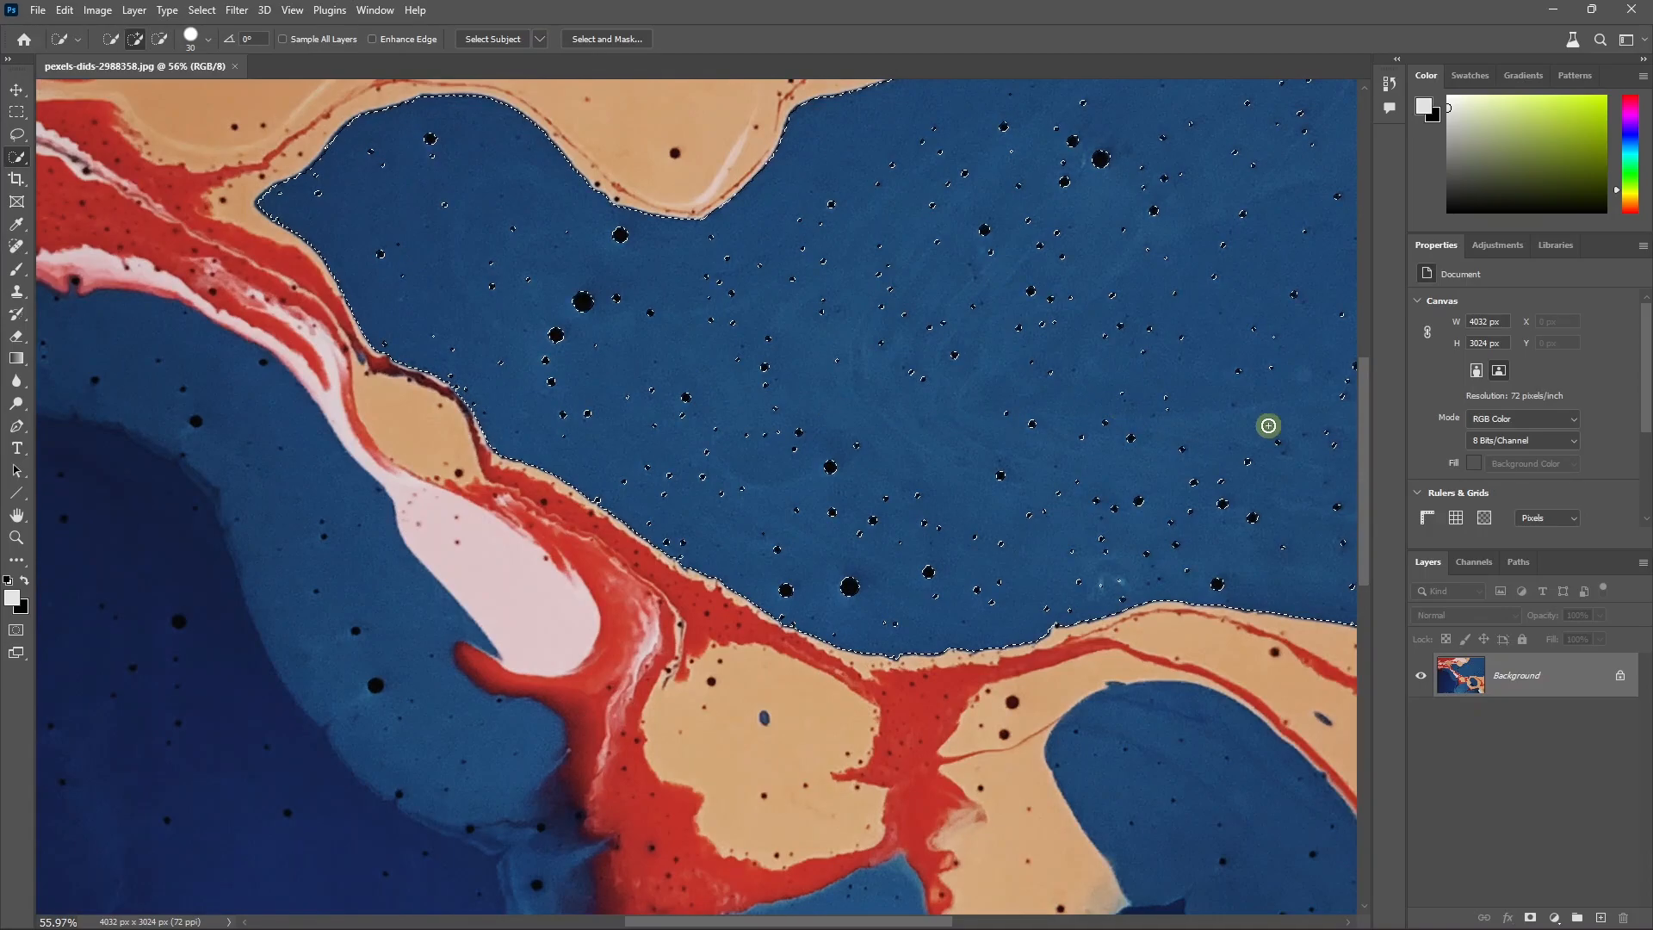
pyautogui.scroll(-3, 867, 335)
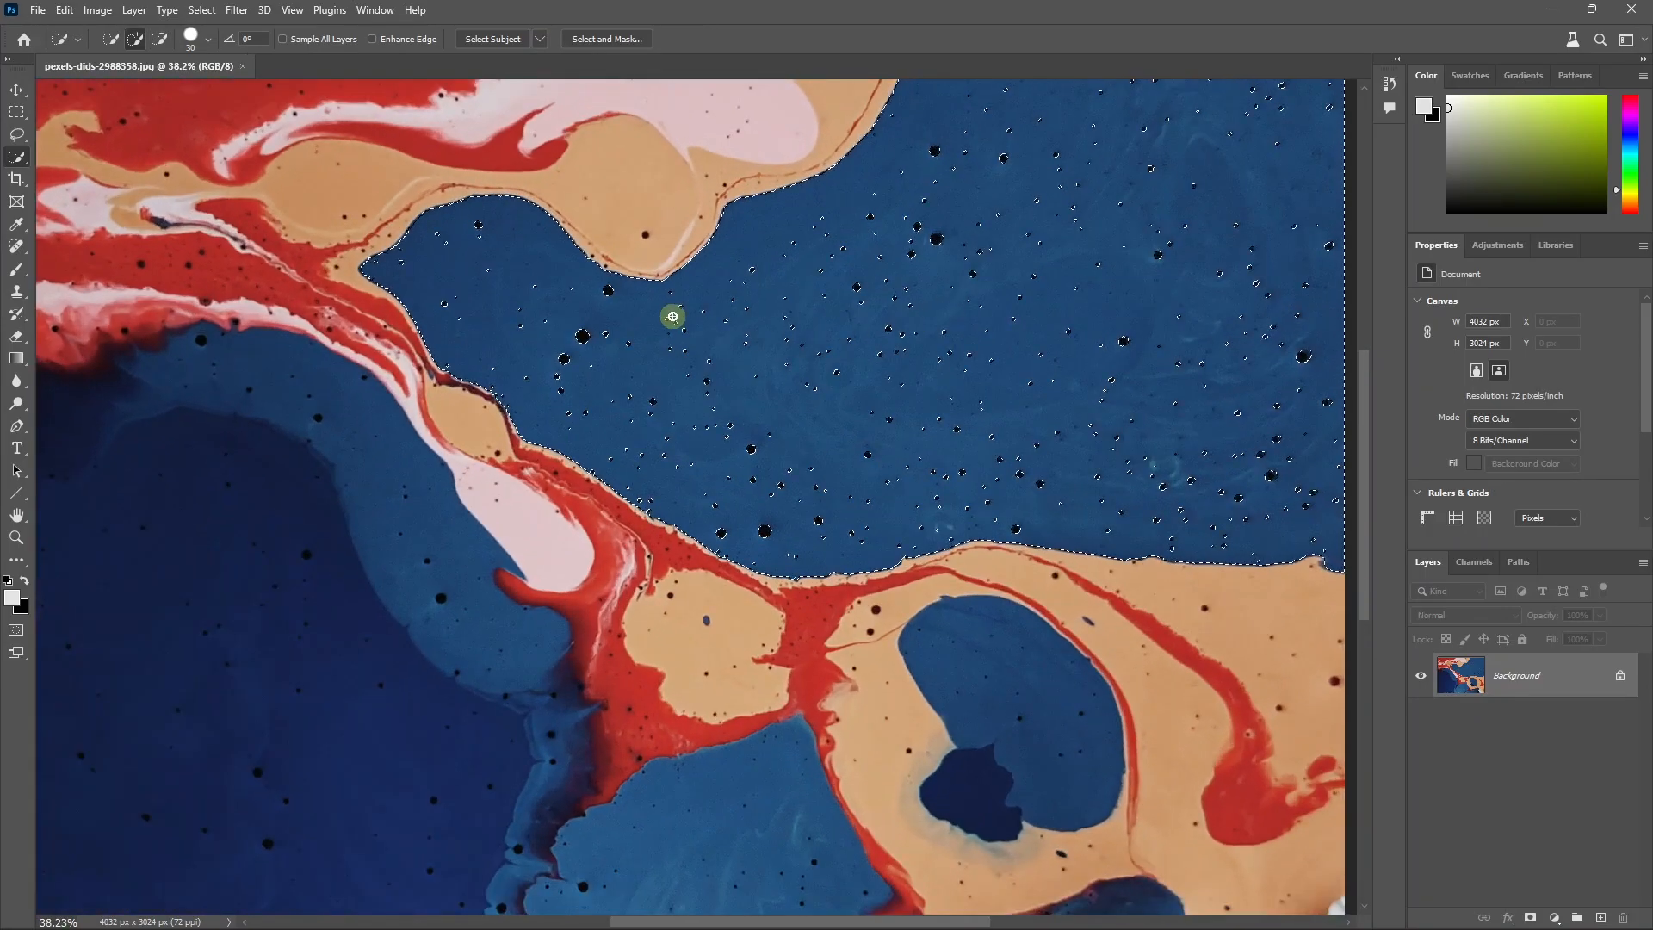
pyautogui.scroll(-3, 673, 316)
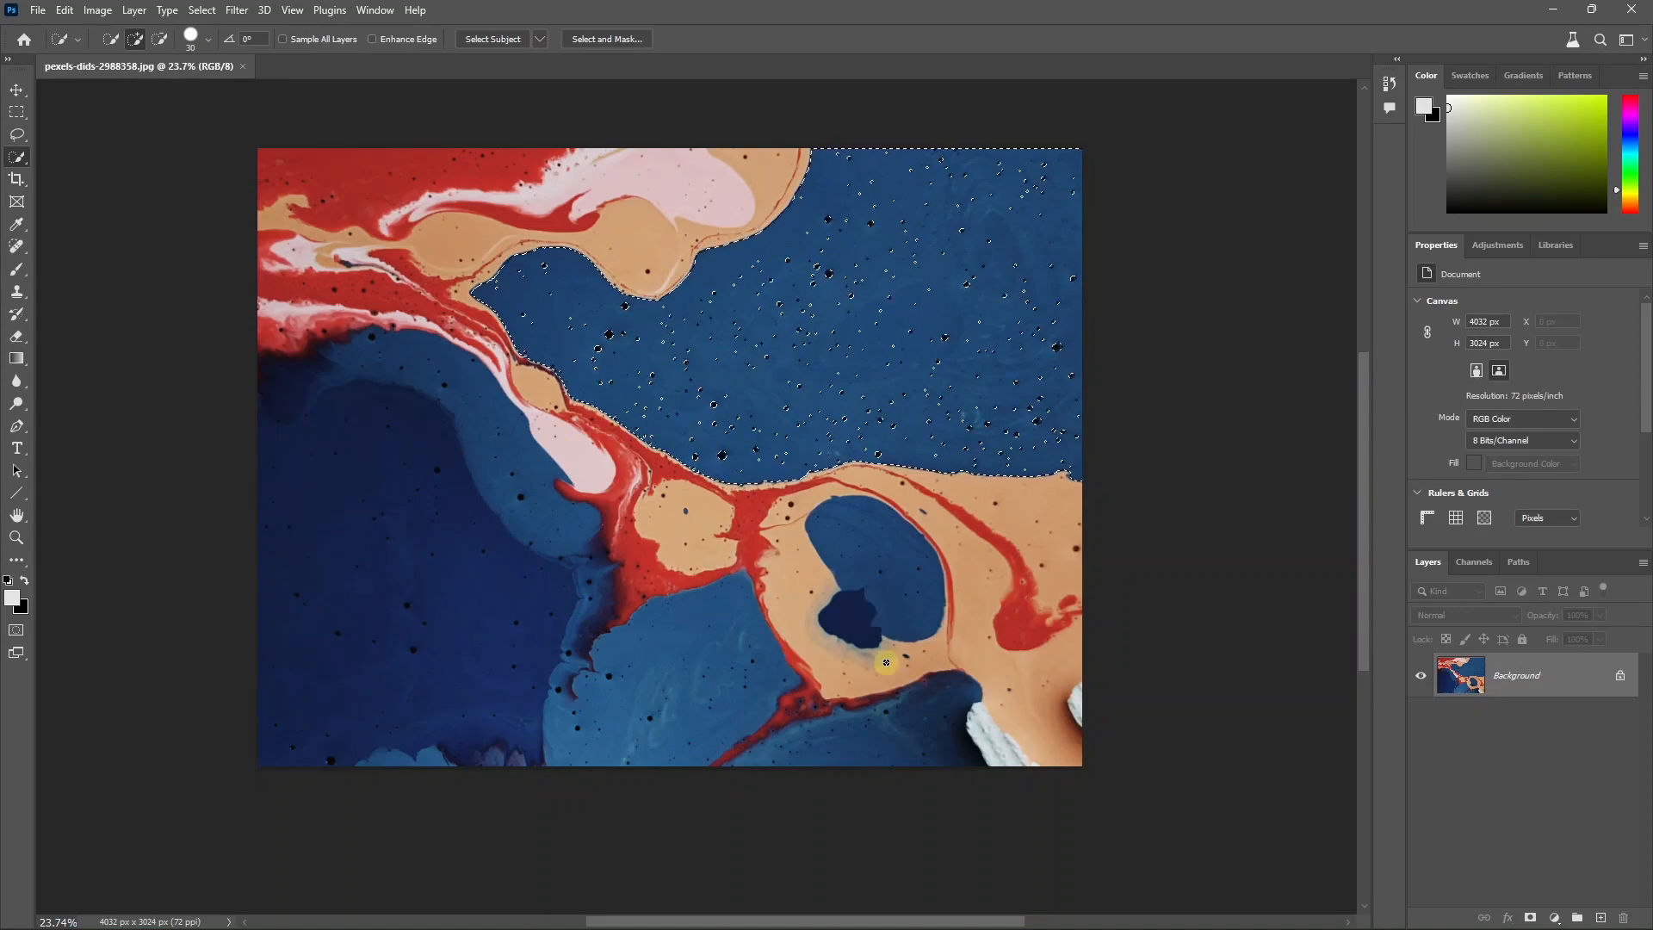
# - Extend the selection to similar colors throughout the image, and apply Grow twice to fill in the dark blue areas
pyautogui.click(203, 10)
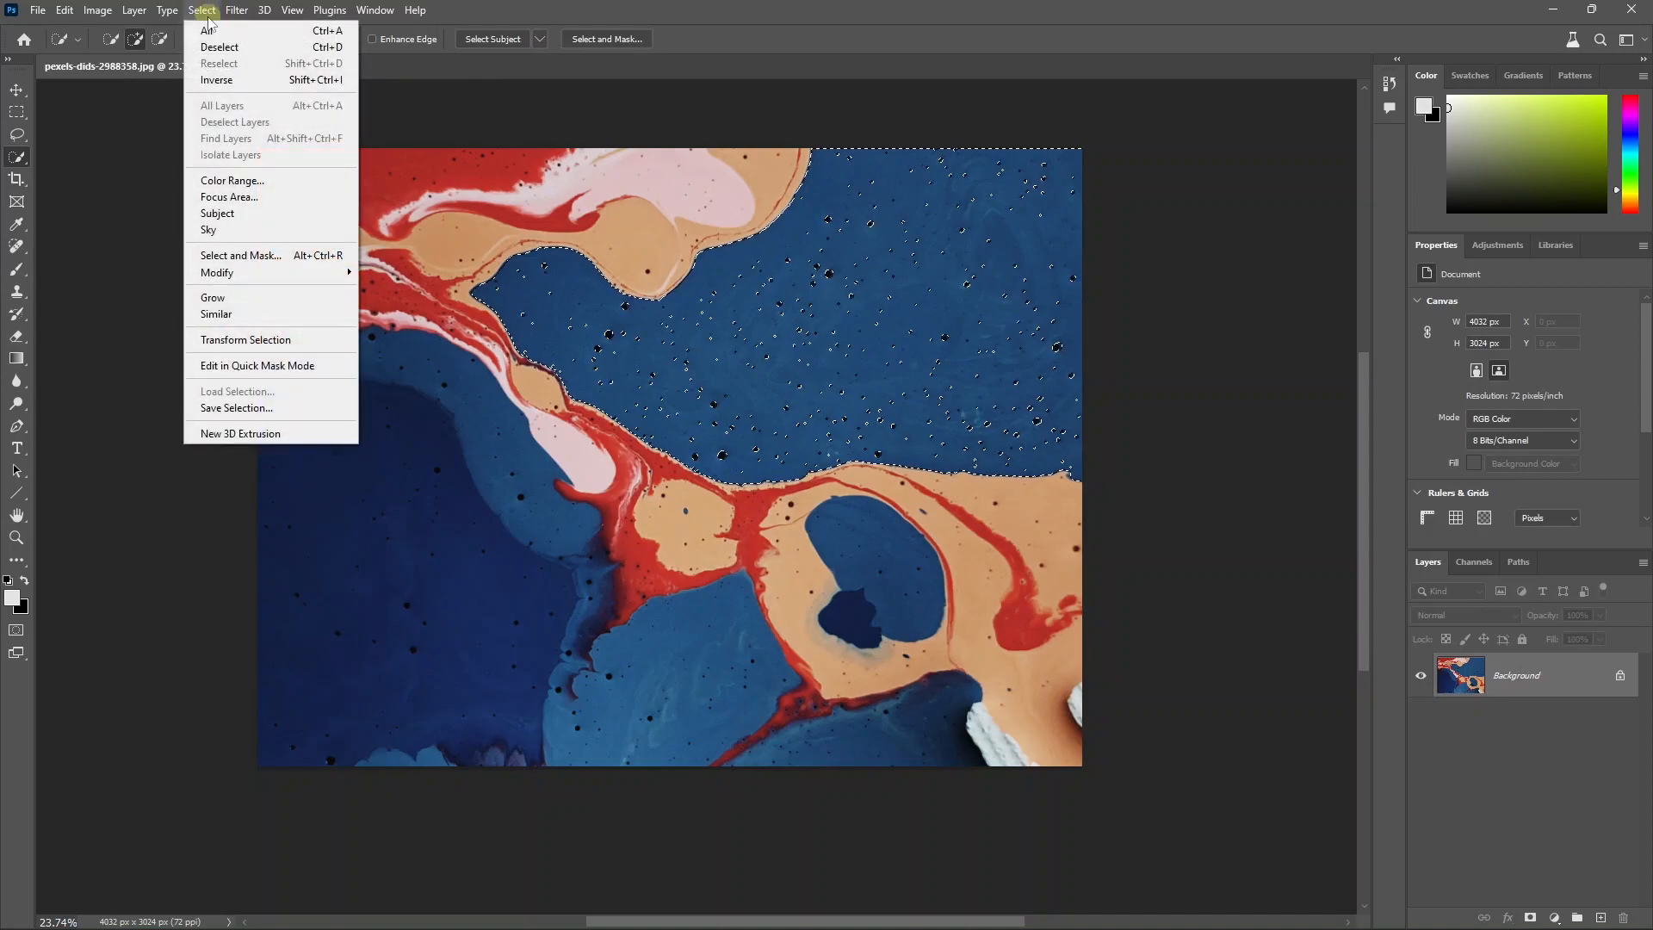
pyautogui.click(223, 311)
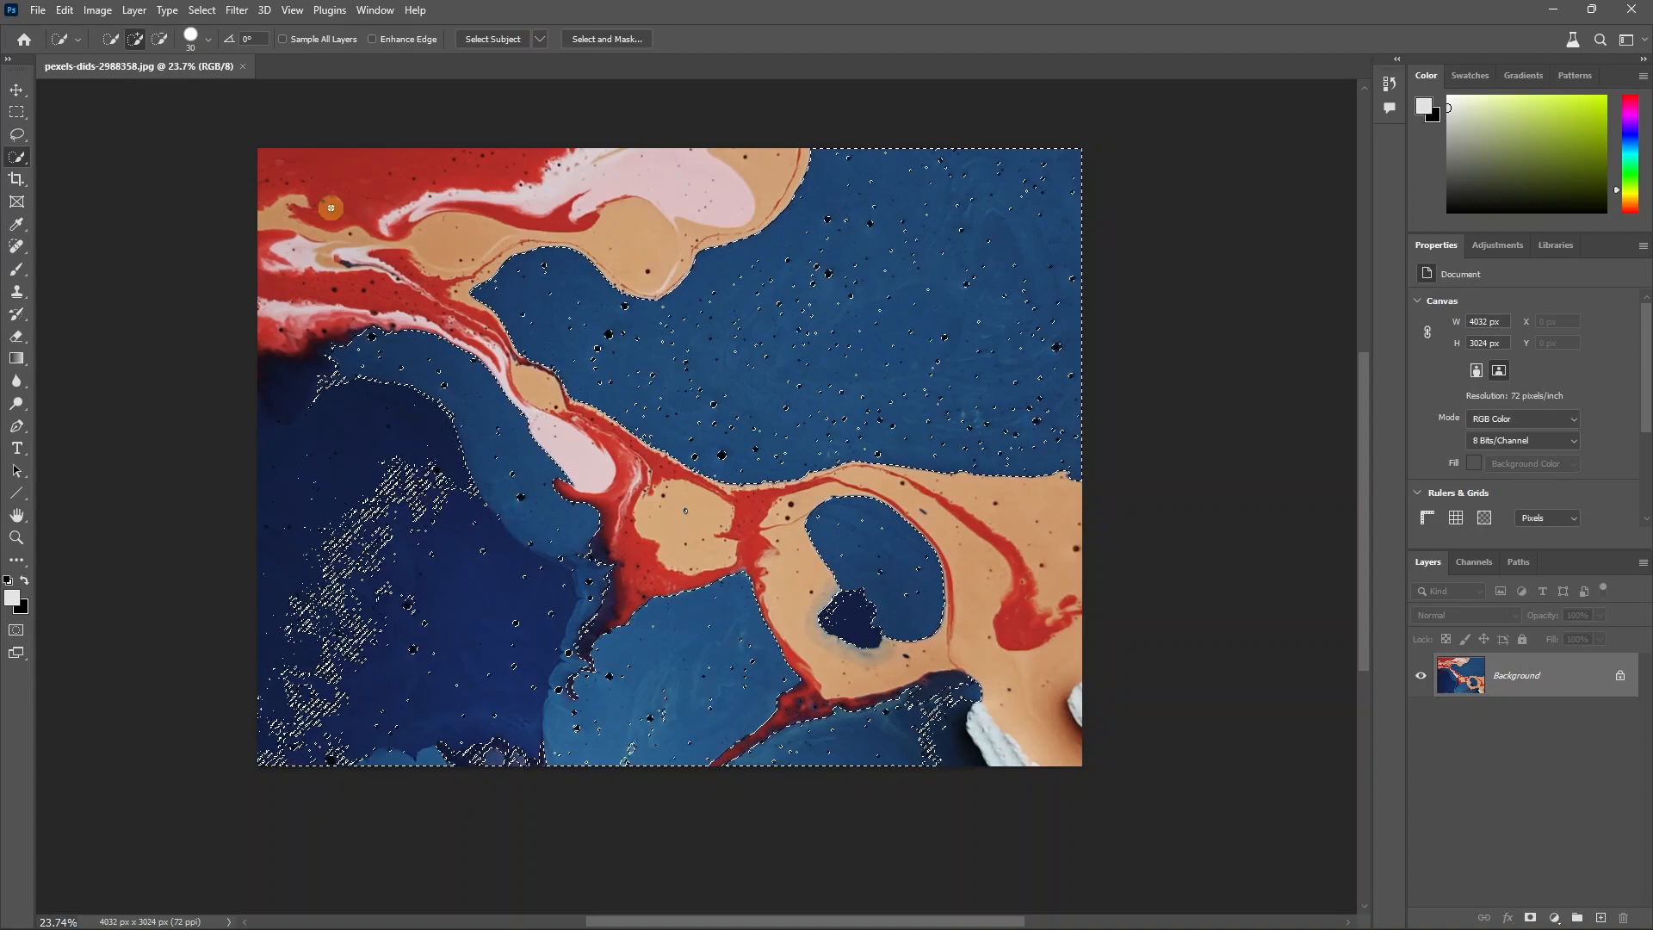
pyautogui.click(201, 10)
pyautogui.click(256, 297)
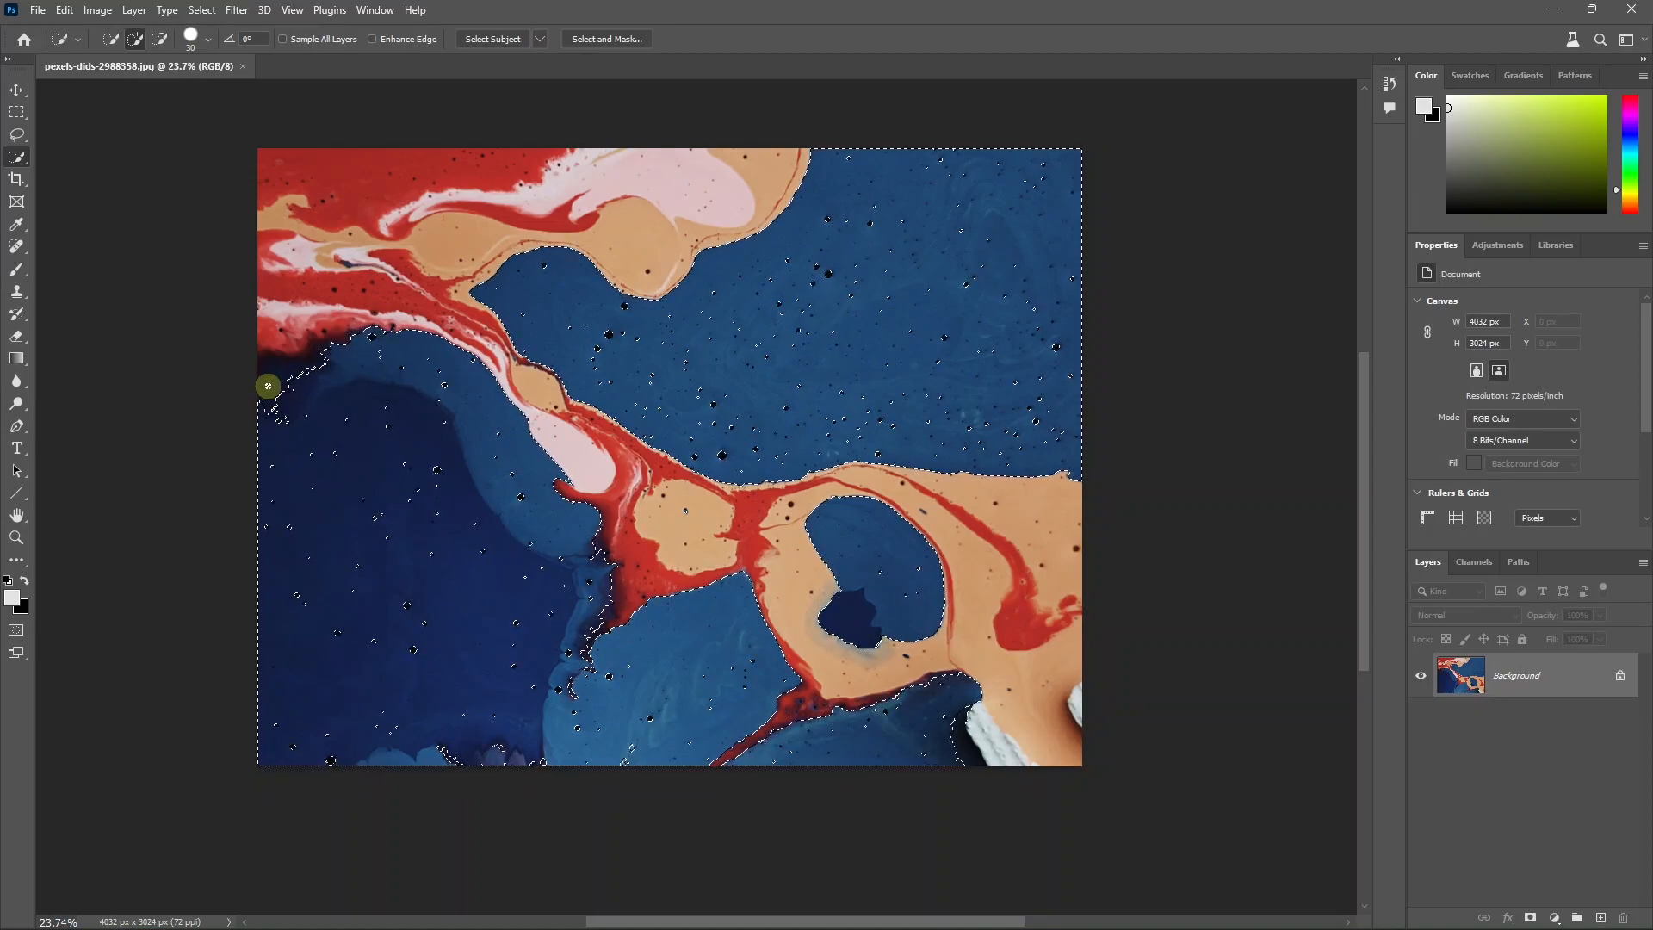
pyautogui.click(198, 10)
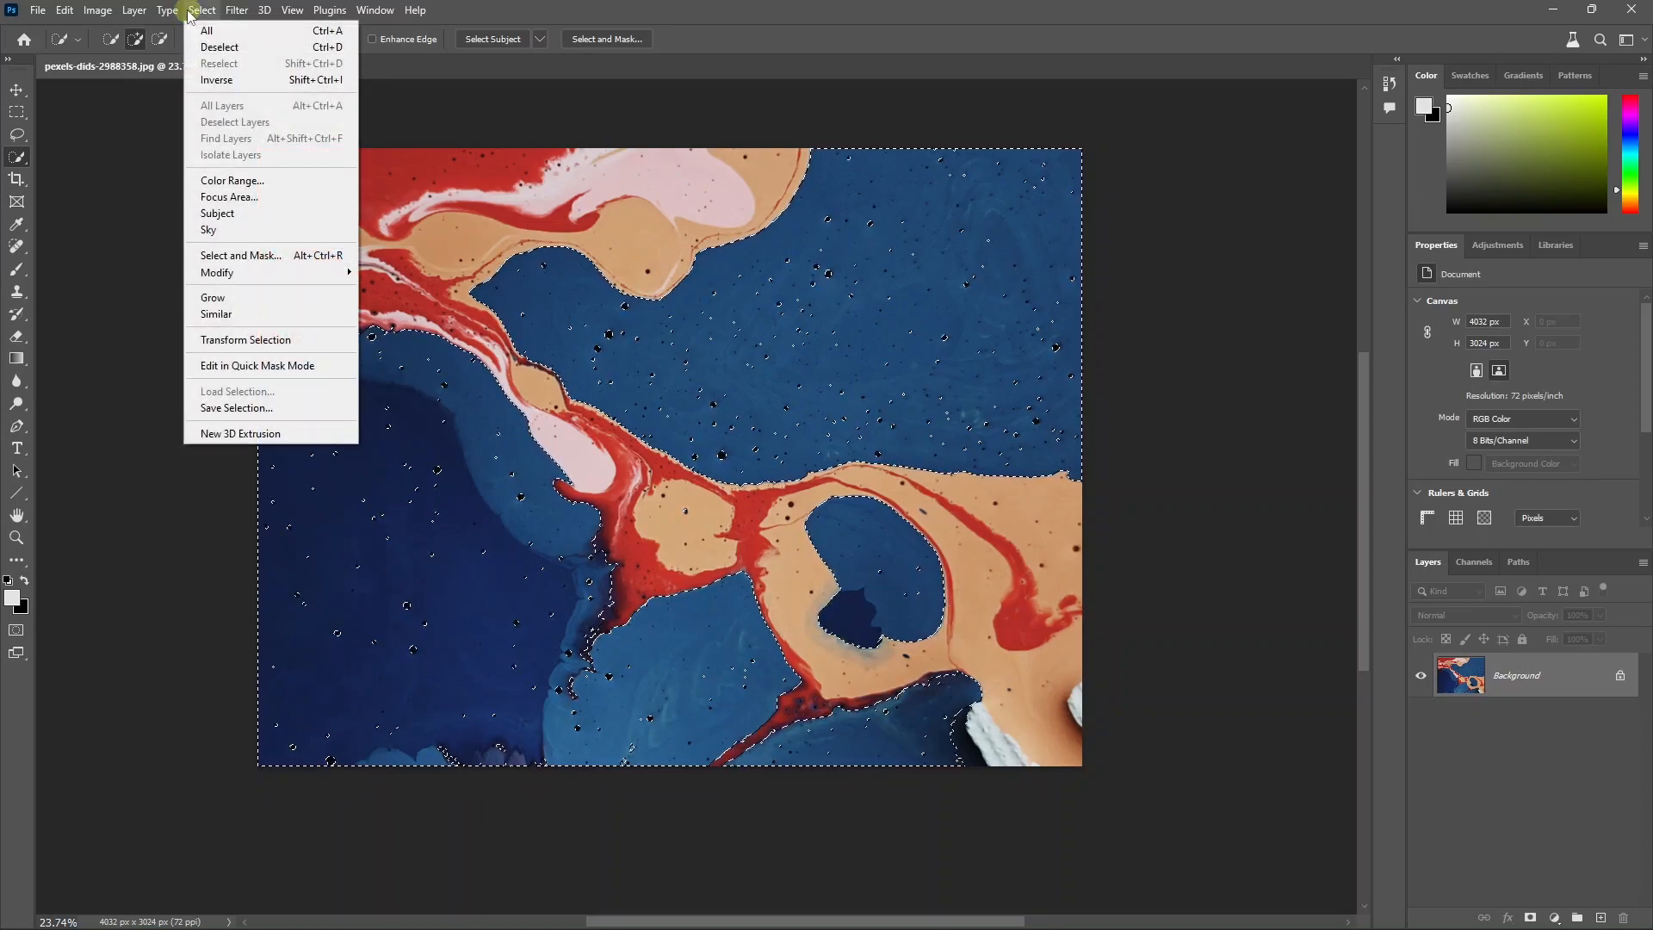
pyautogui.click(233, 297)
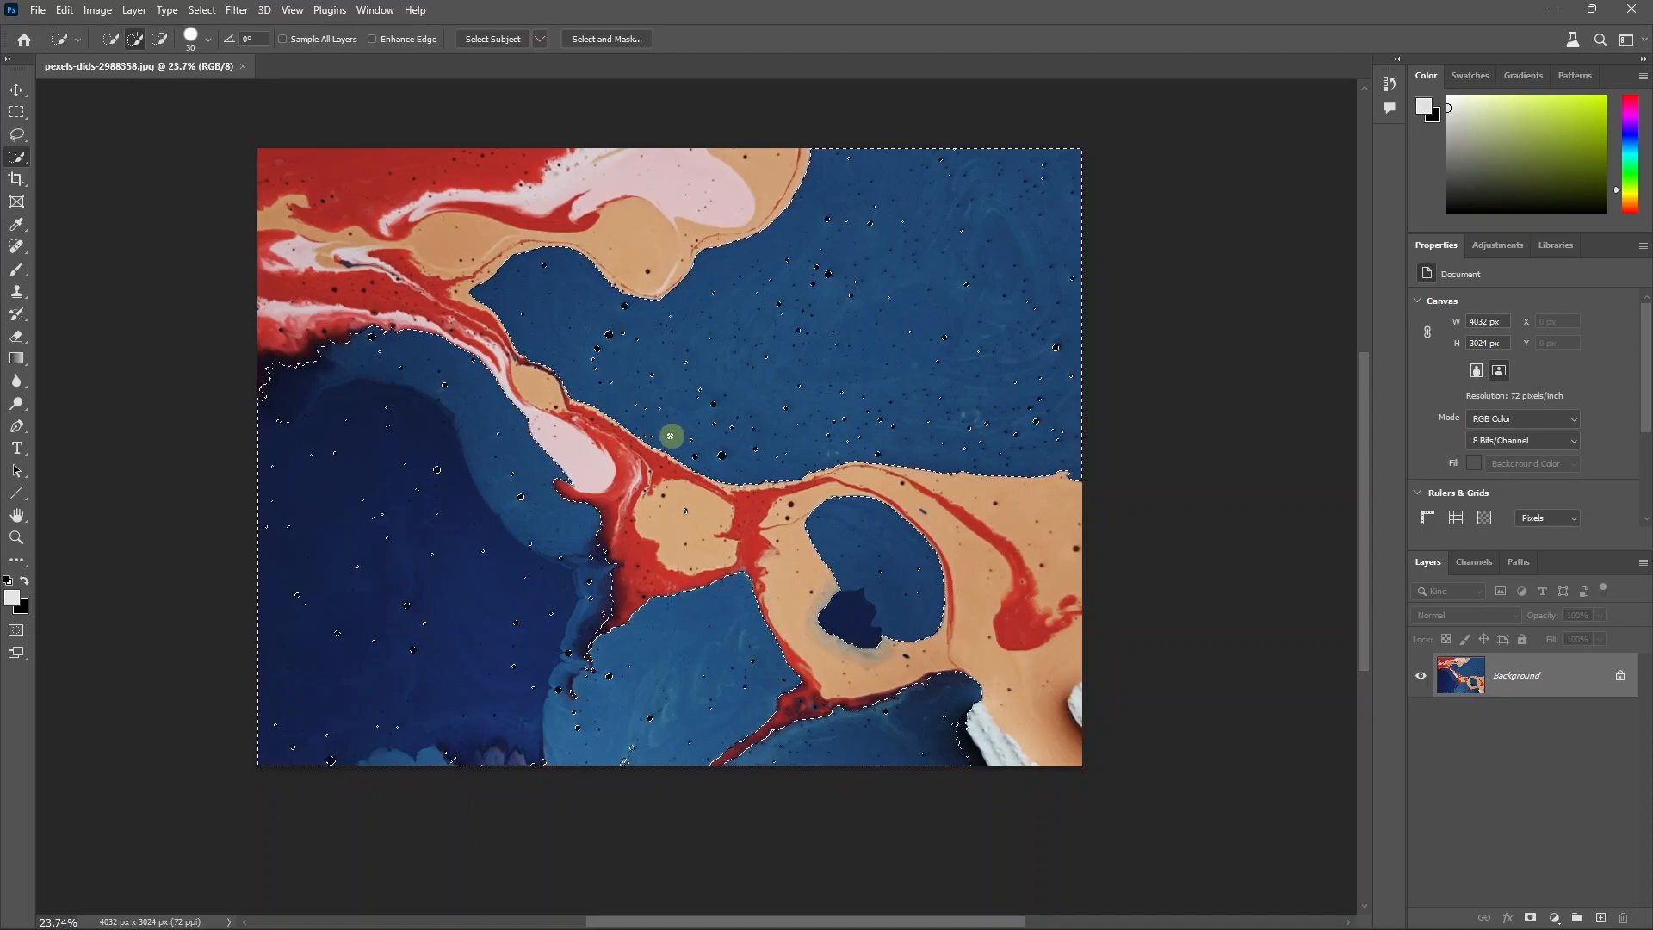
# - Examine the selection's coverage of the blue areas and its outline around the black dots and paint borders
pyautogui.click(201, 10)
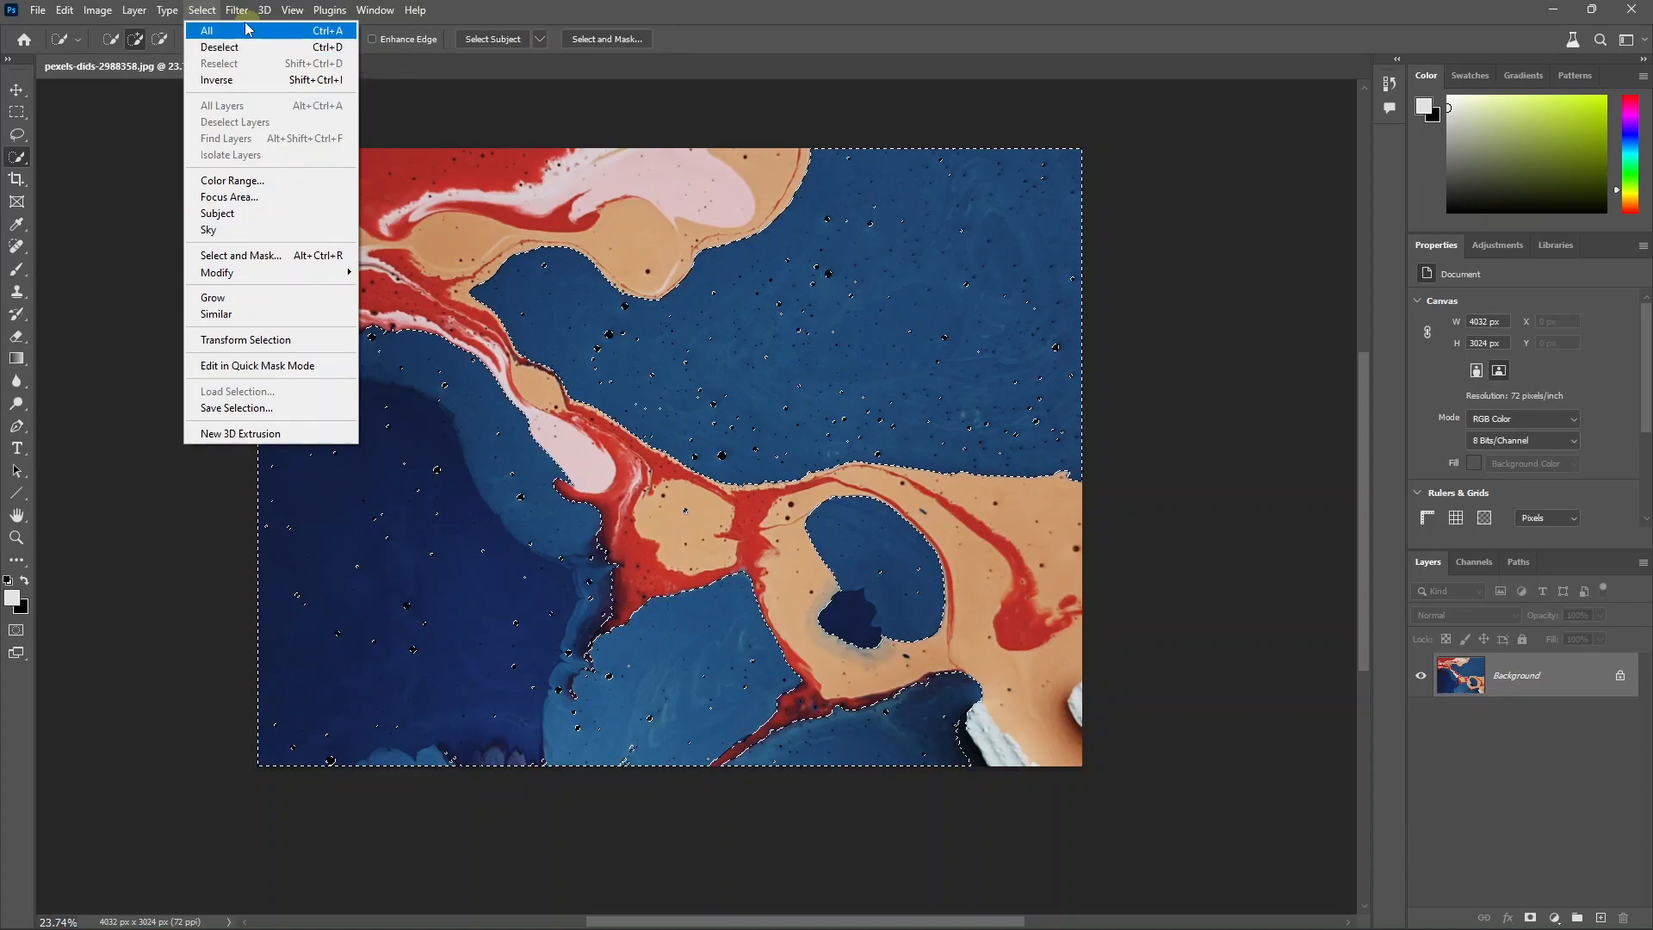
pyautogui.click(213, 12)
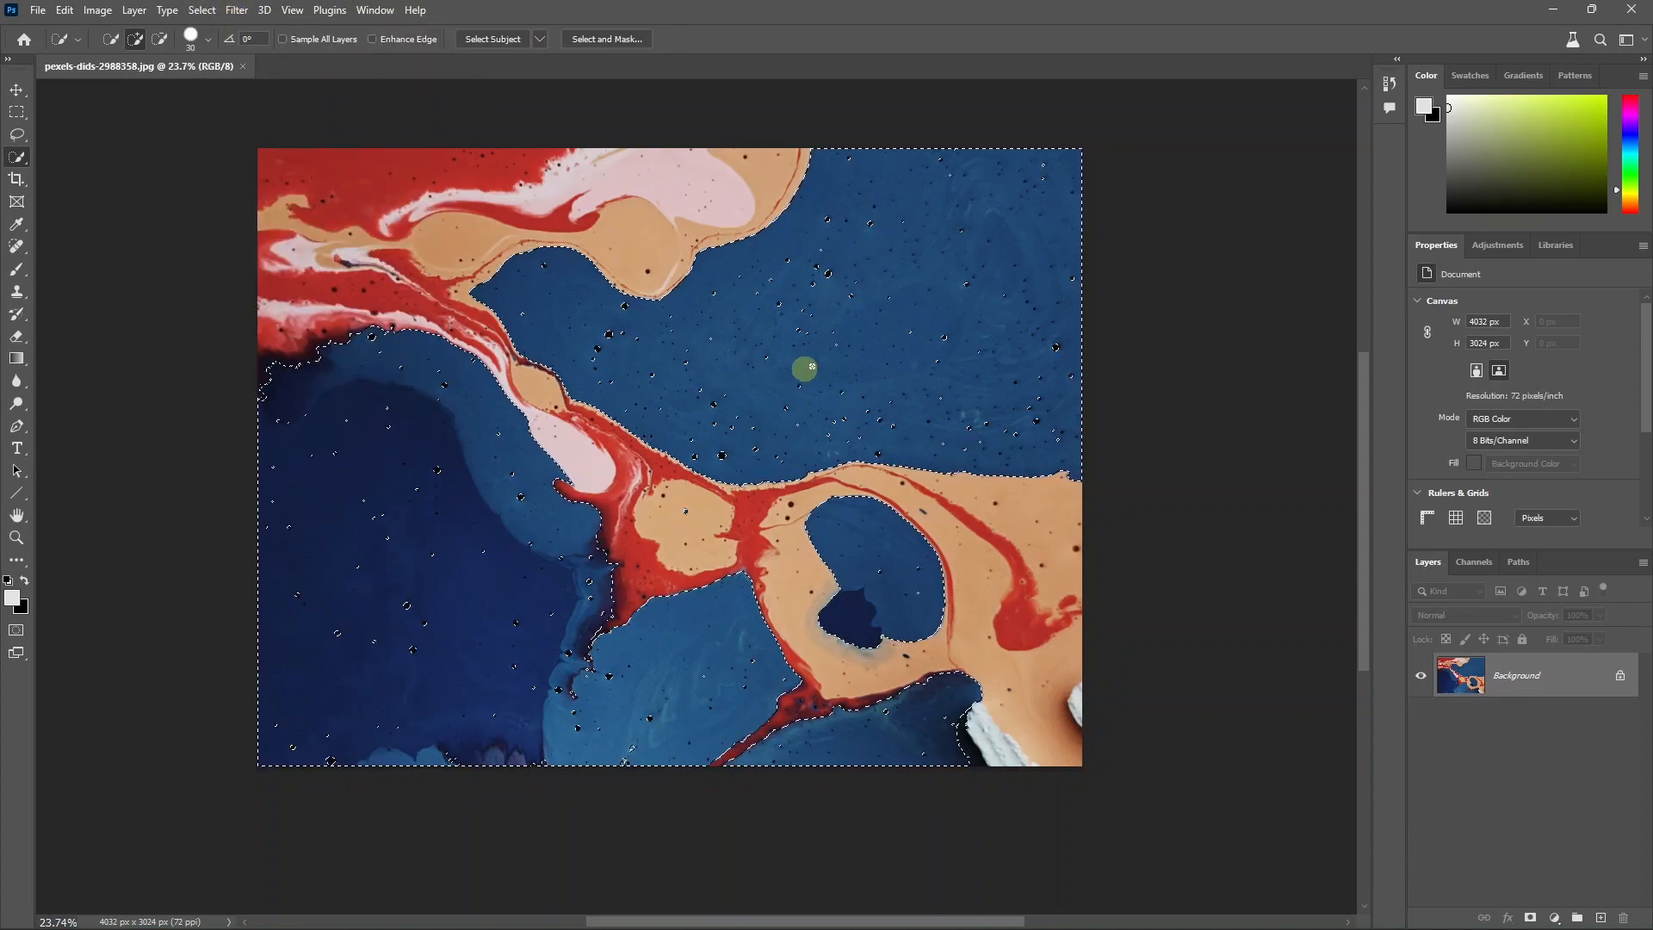
pyautogui.scroll(4, 874, 344)
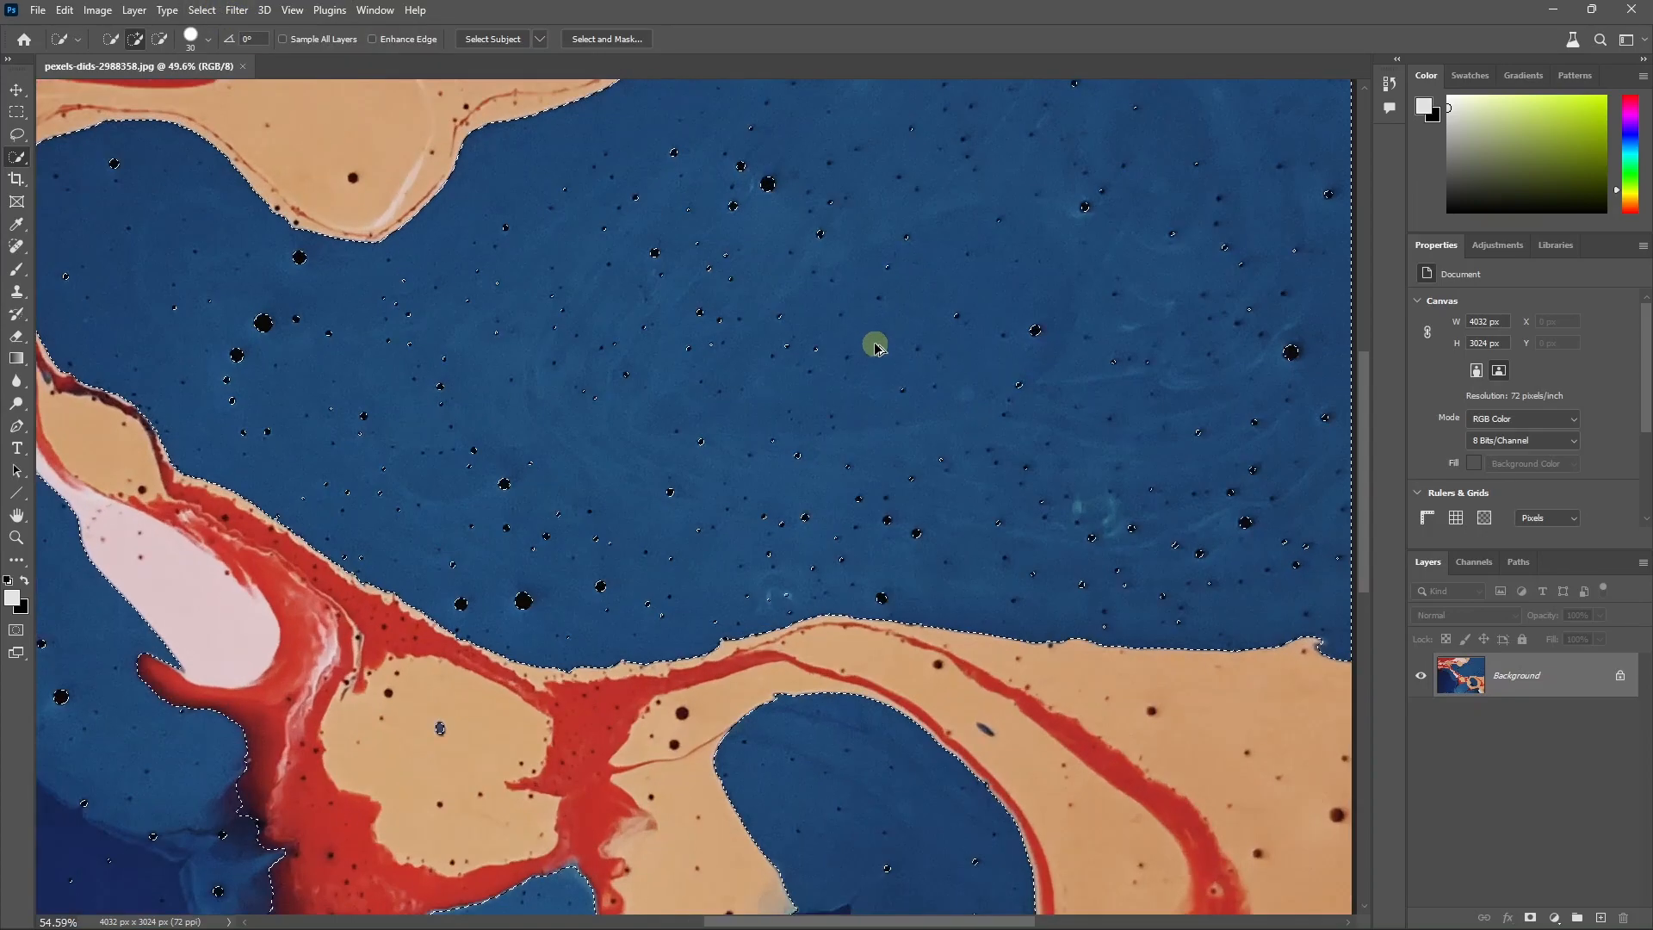
pyautogui.scroll(-2, 833, 365)
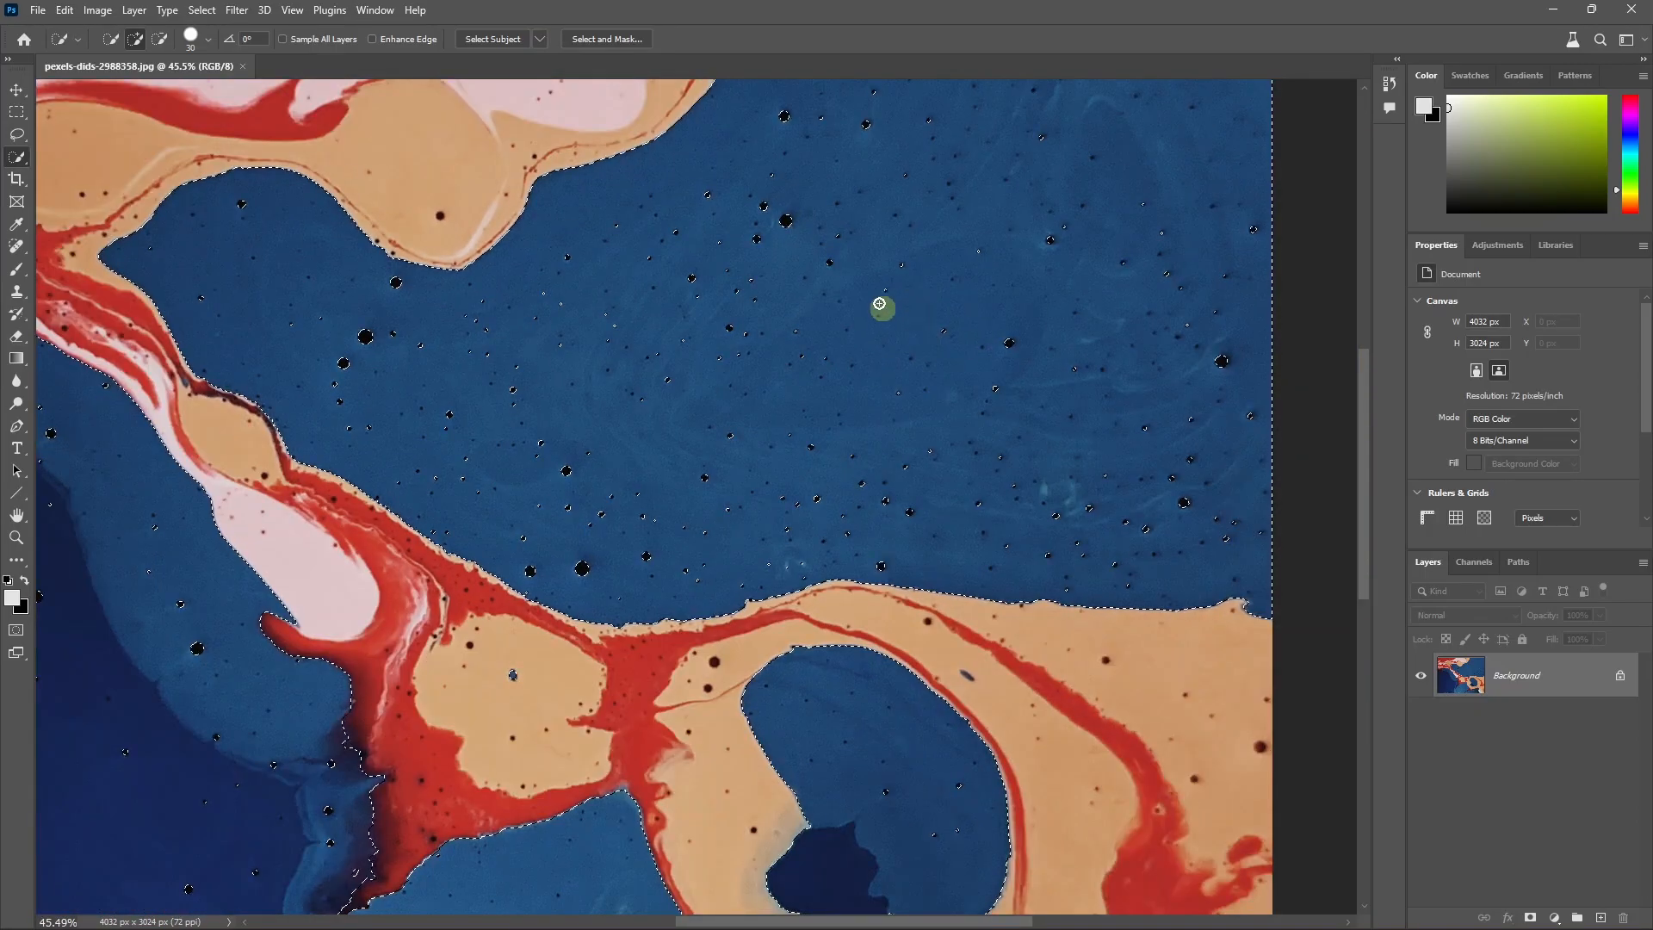
pyautogui.scroll(-2, 887, 354)
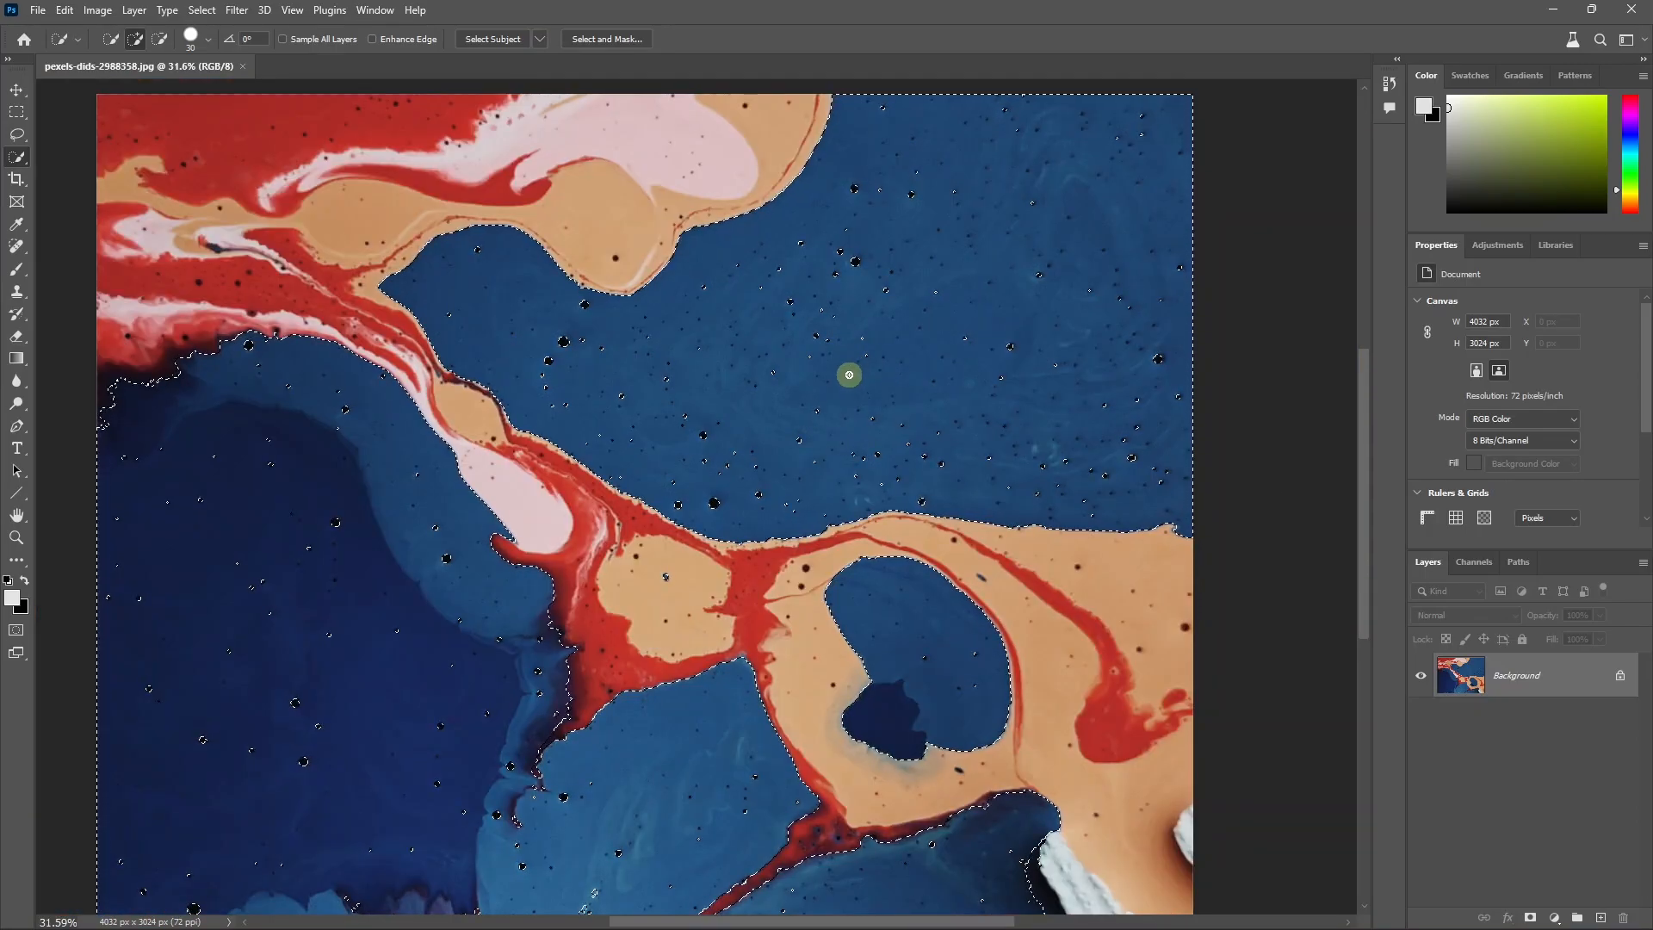
pyautogui.scroll(4, 849, 375)
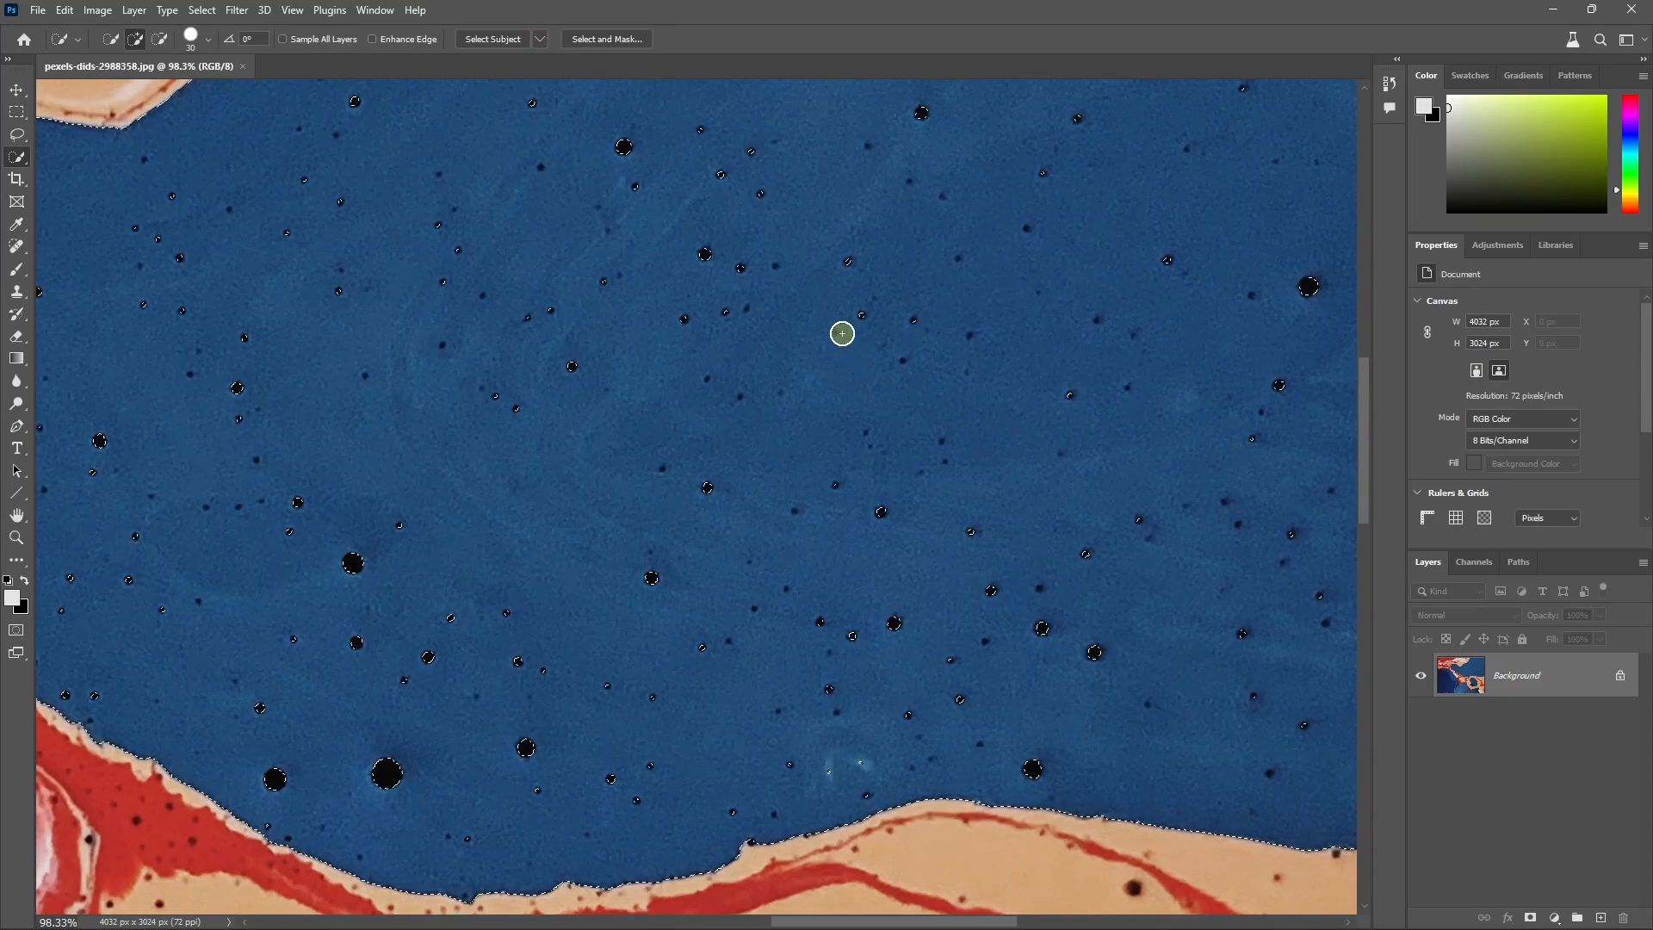
pyautogui.scroll(-3, 843, 337)
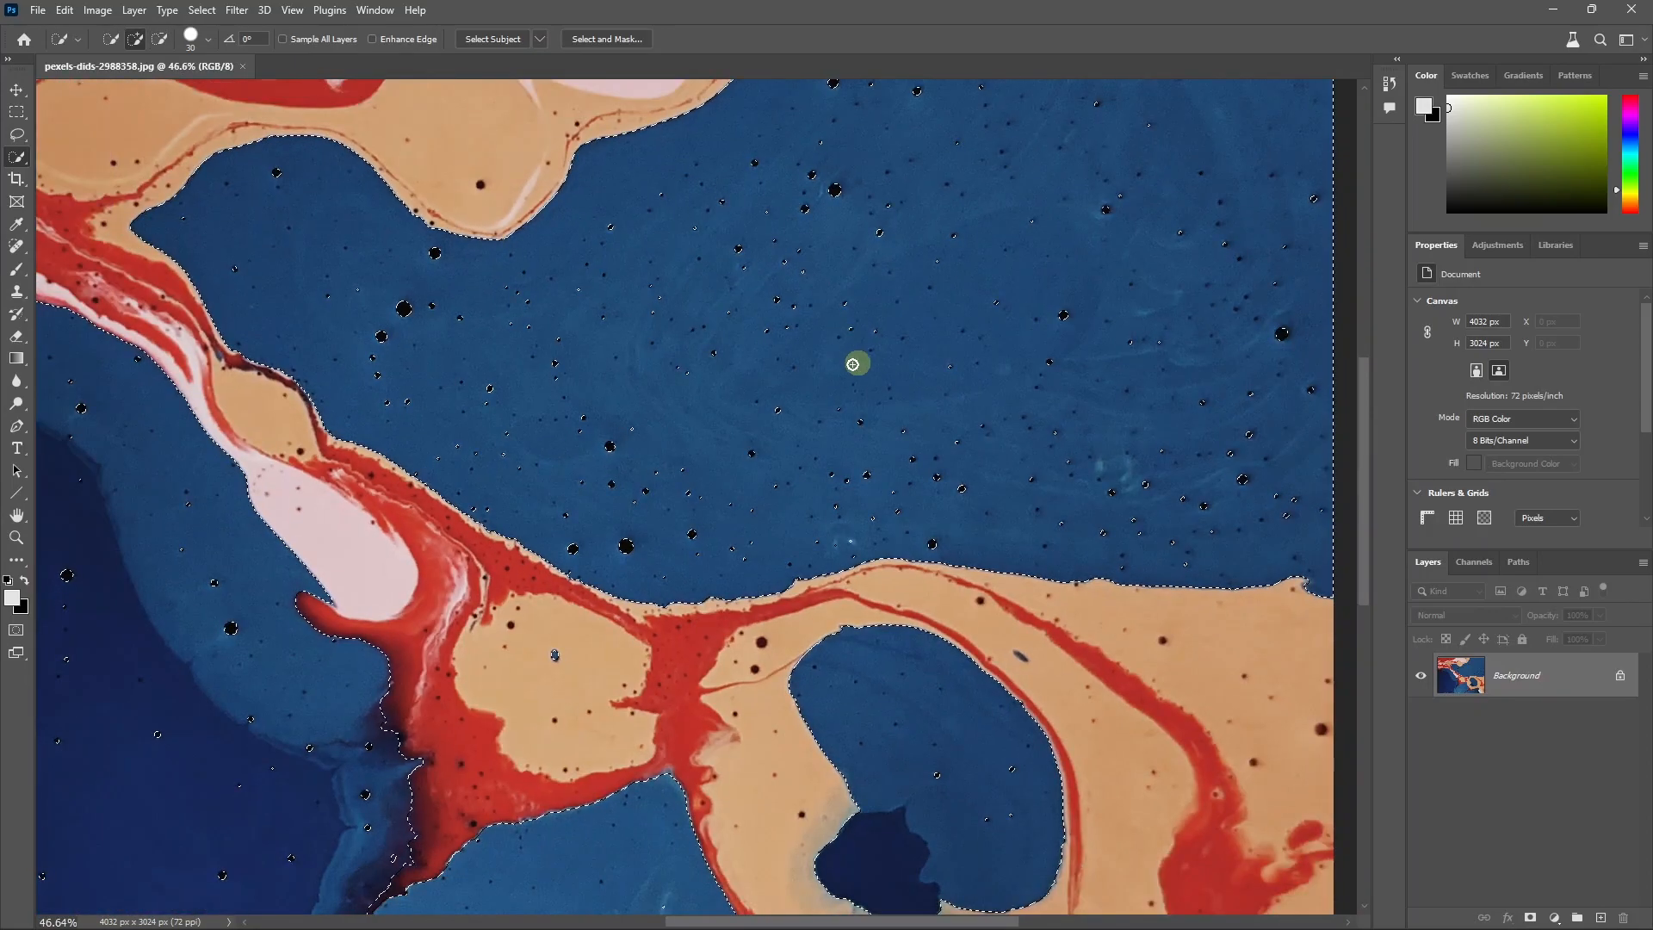
pyautogui.scroll(-3, 948, 343)
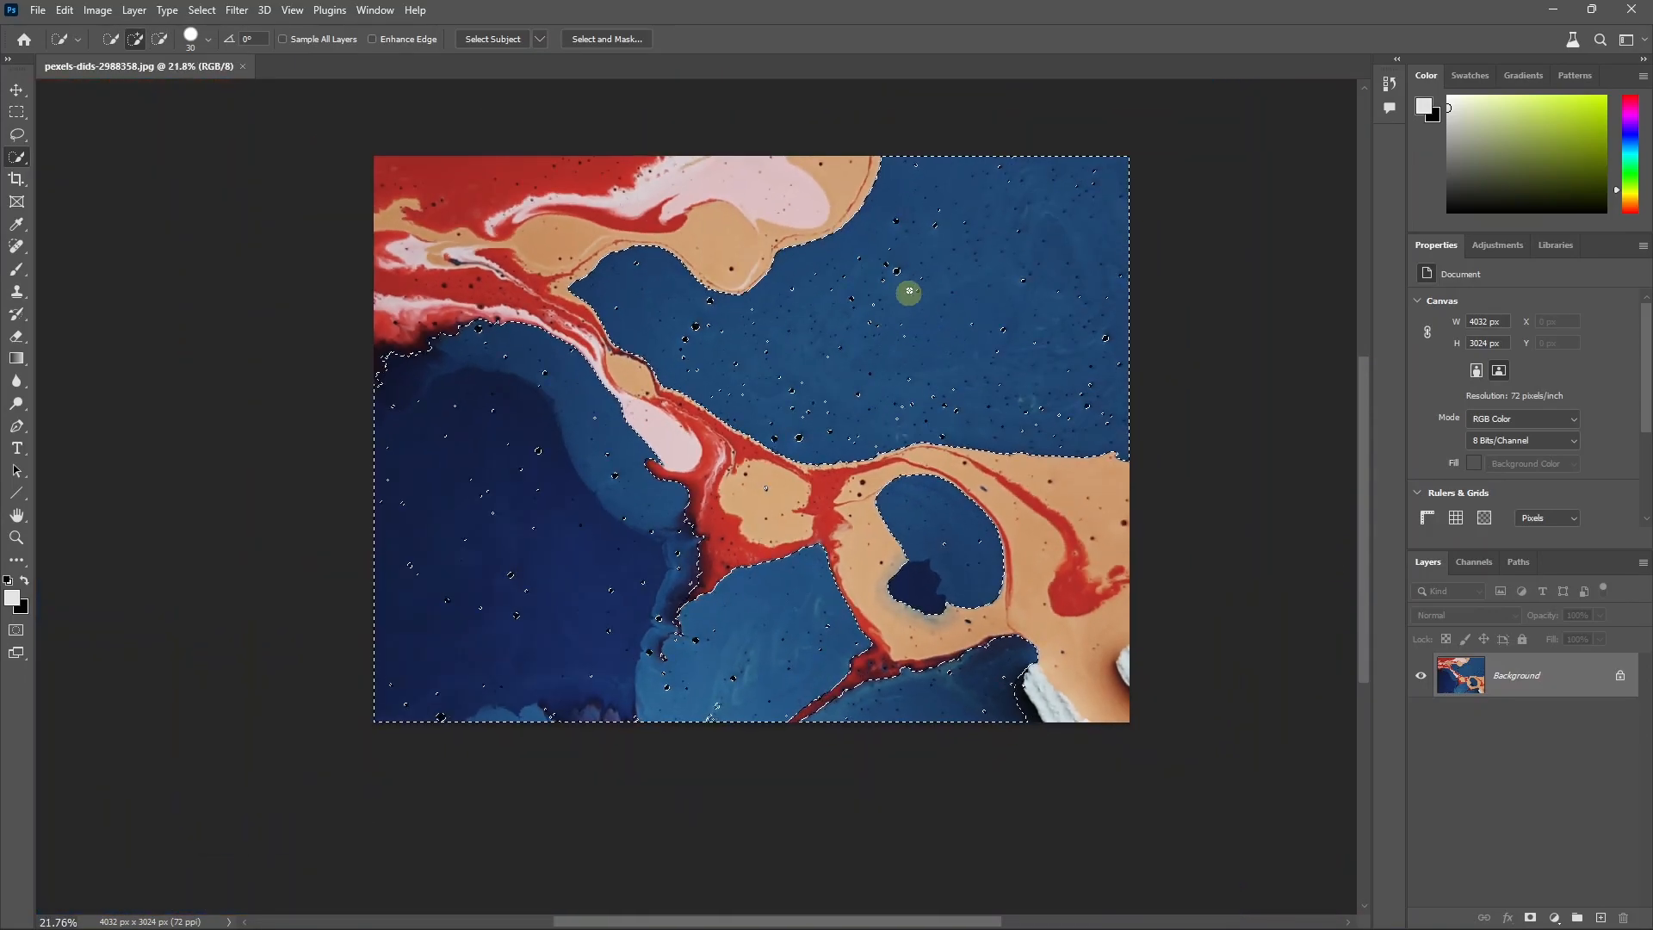
pyautogui.scroll(1, 990, 347)
pyautogui.scroll(1, 1032, 376)
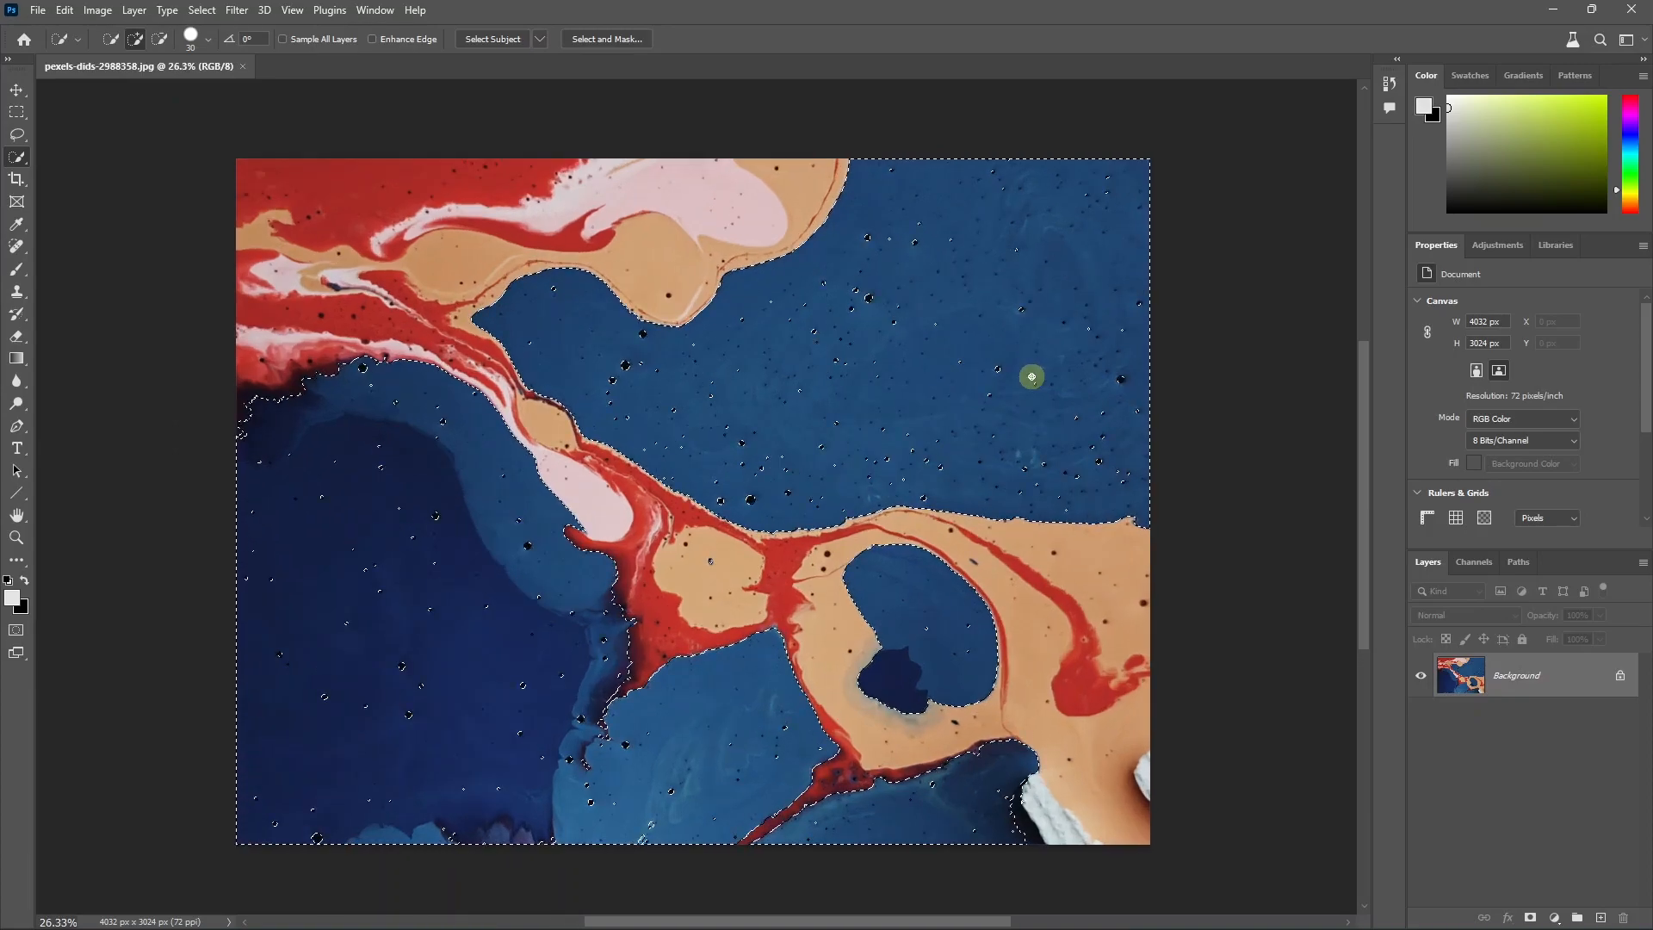